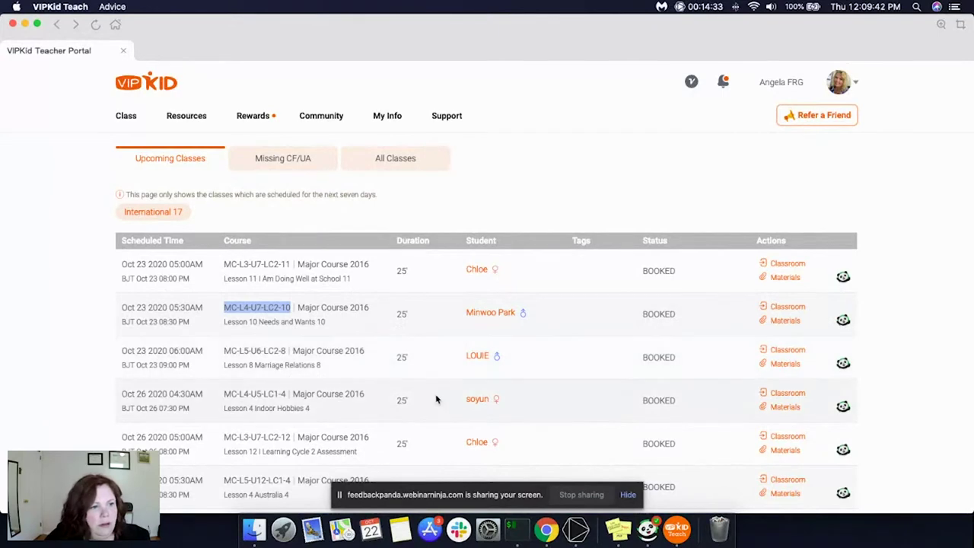
# - Open a new feedback form for the MC-L4-U7-LC2-10 class and review the student's previous notes and submitted feedback
pyautogui.click(843, 407)
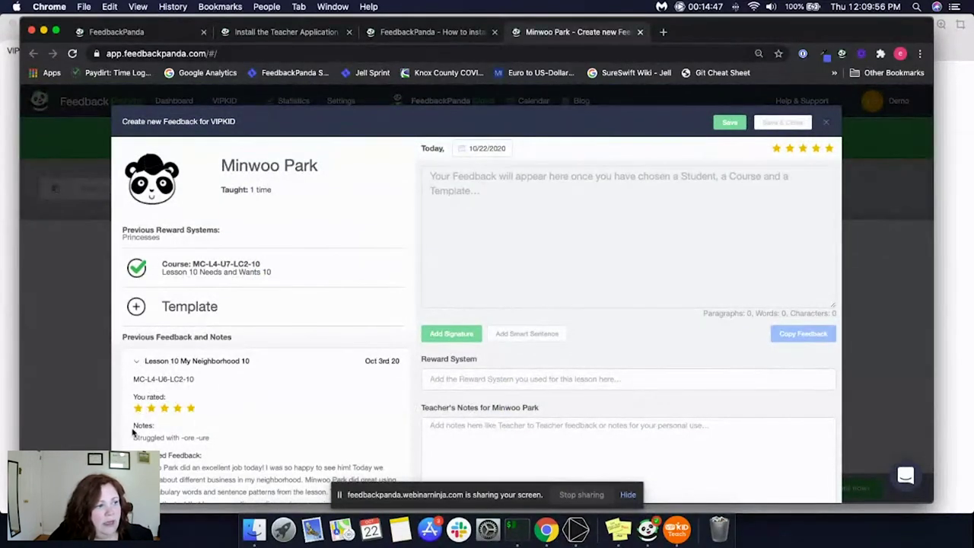
pyautogui.moveTo(132, 439); pyautogui.dragTo(208, 439)
pyautogui.click(489, 439)
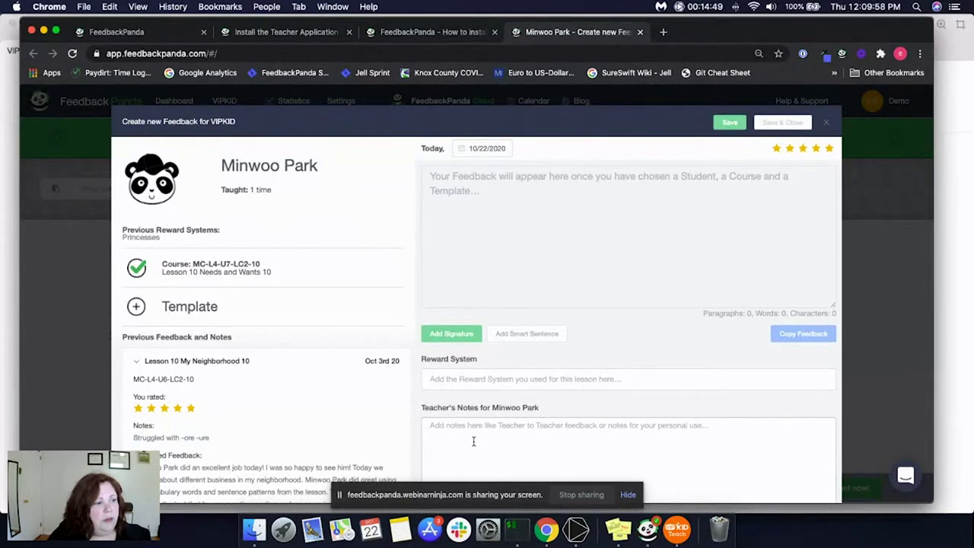
pyautogui.moveTo(134, 439); pyautogui.dragTo(208, 438)
pyautogui.click(481, 431)
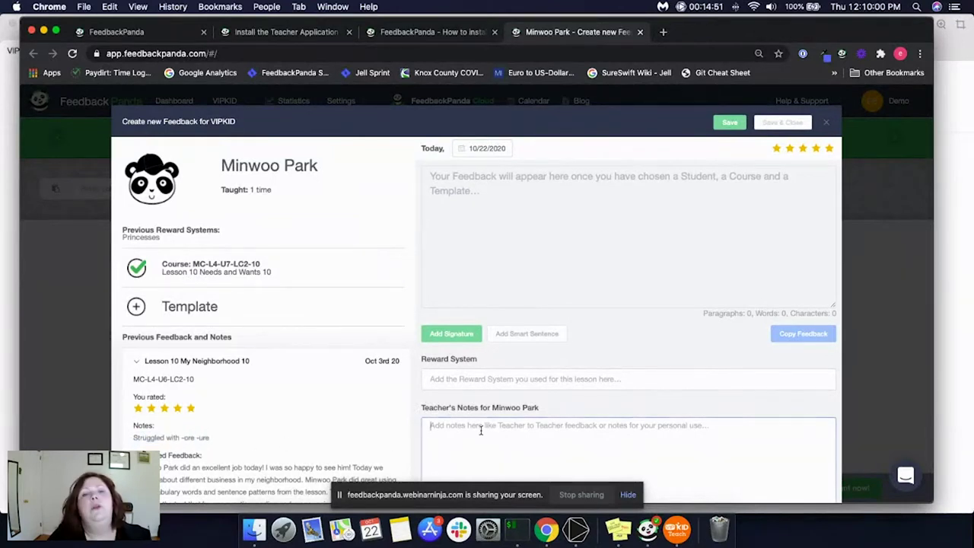
pyautogui.scroll(-2, 251, 428)
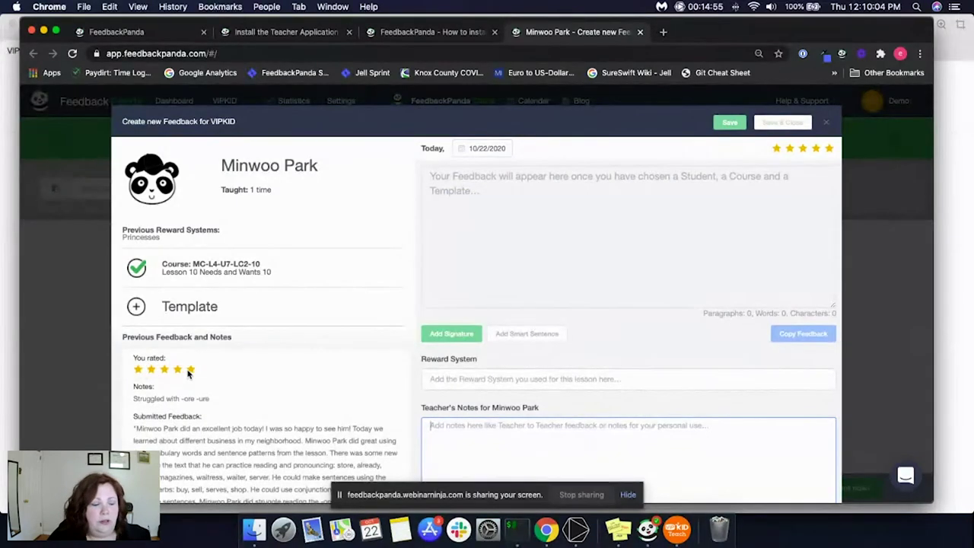
pyautogui.moveTo(138, 430); pyautogui.dragTo(306, 480)
pyautogui.scroll(-1, 305, 478)
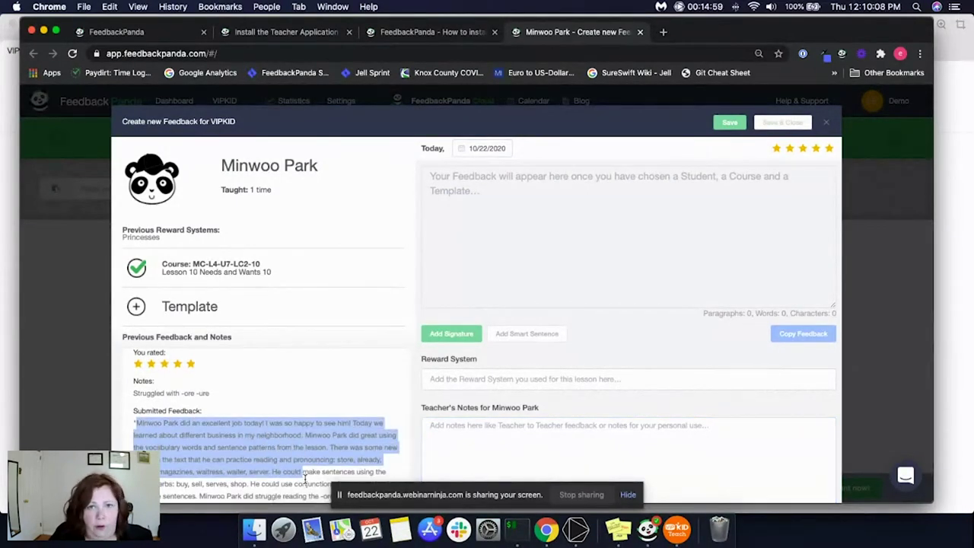
pyautogui.click(286, 338)
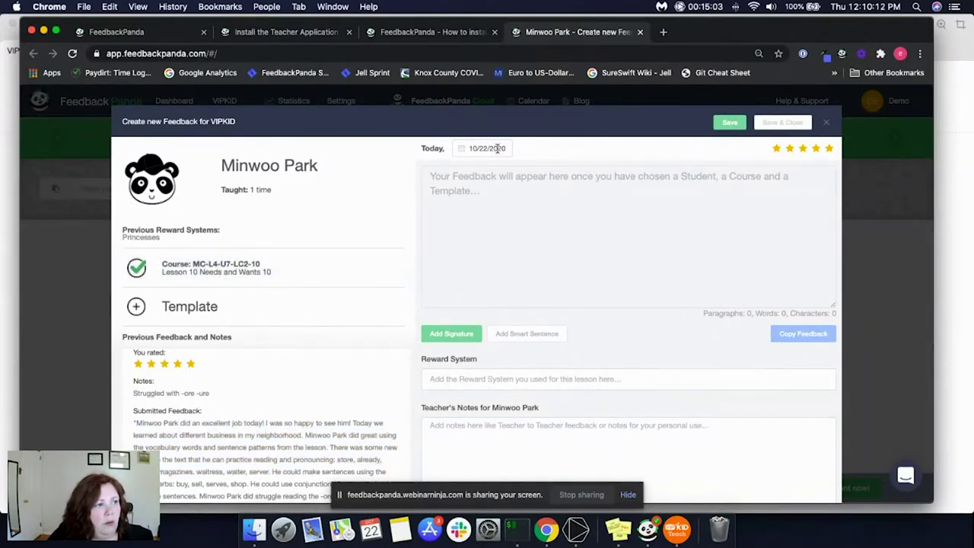
# - Check the account's own saved templates for this feedback and close the selection window
pyautogui.moveTo(242, 158)
pyautogui.moveTo(203, 271)
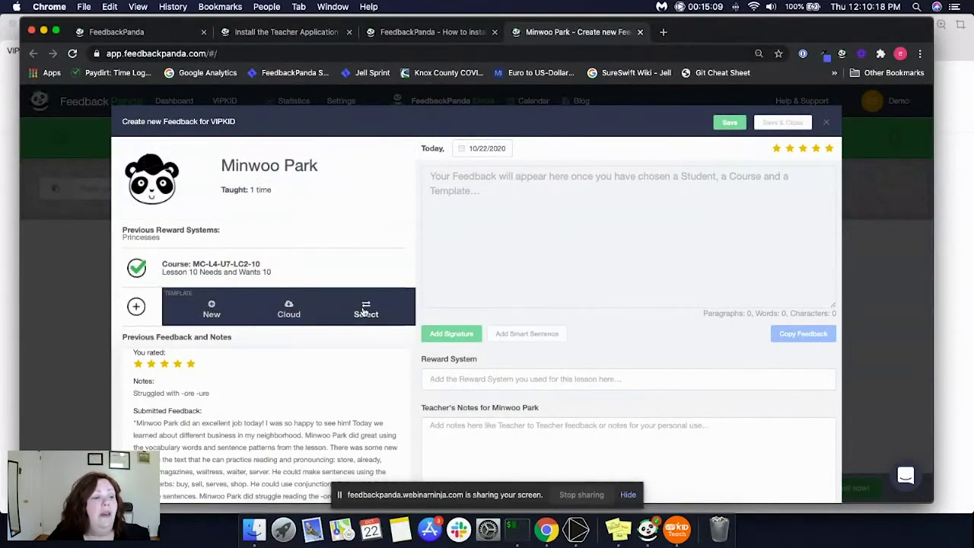
pyautogui.click(366, 312)
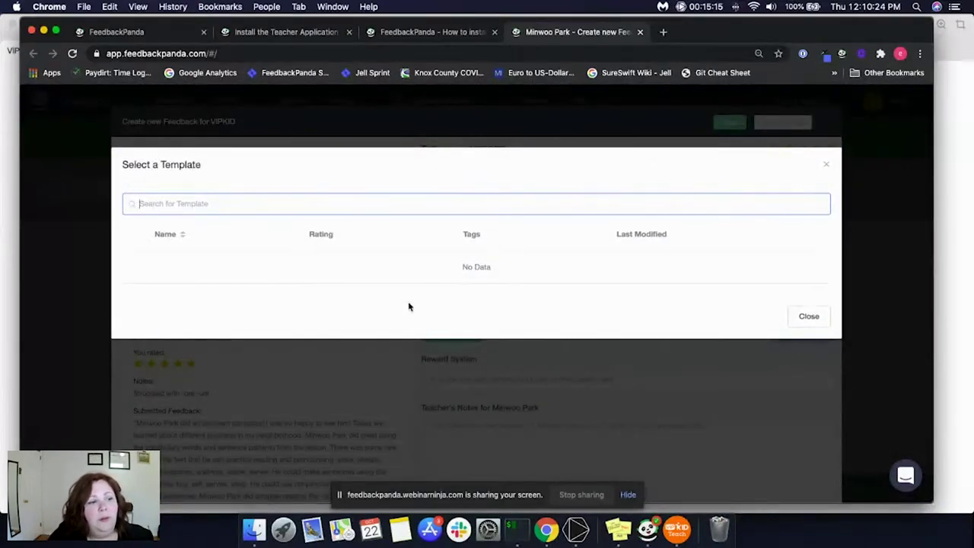
pyautogui.click(811, 319)
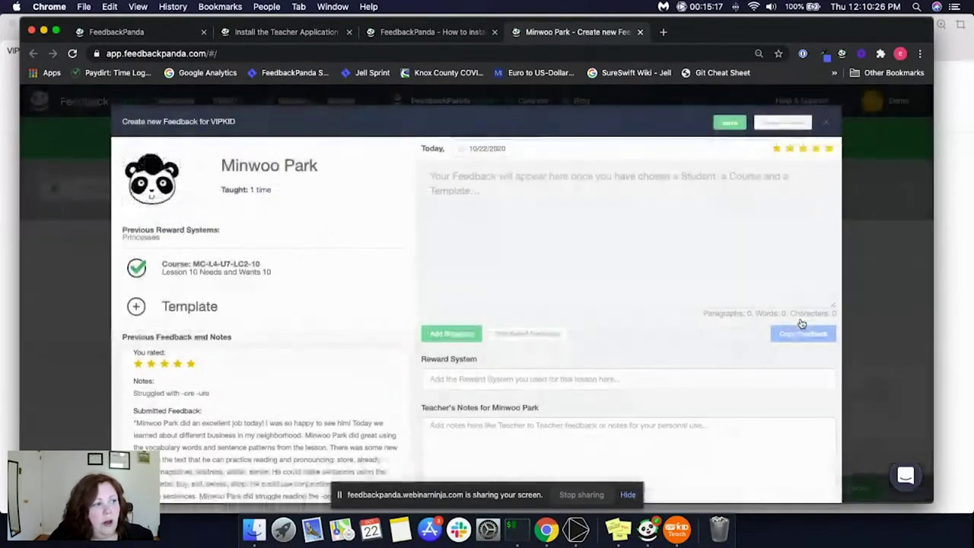
# - Open the FeedbackPandaCloud templates, compare the two matching courses, and choose MC-L4-U7-LC2-10
pyautogui.moveTo(289, 308)
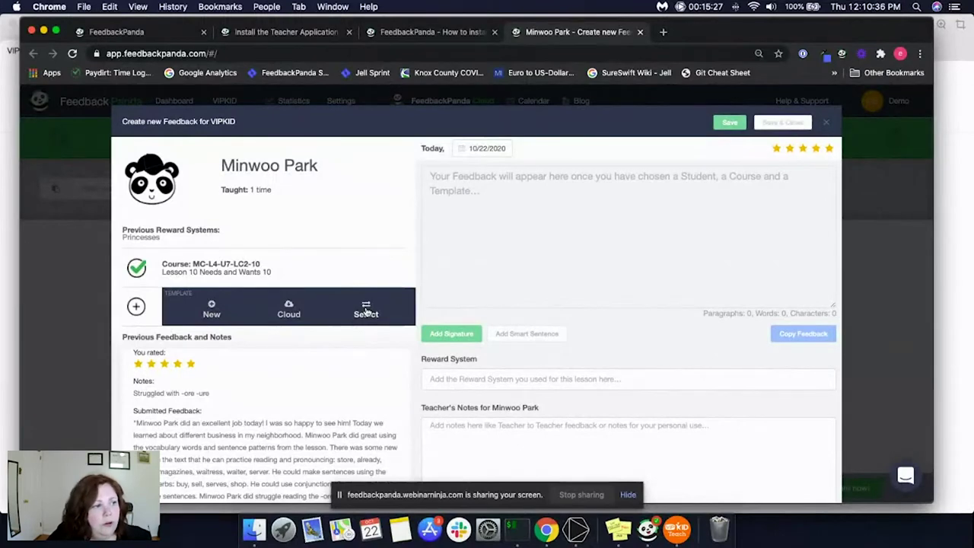
pyautogui.click(289, 310)
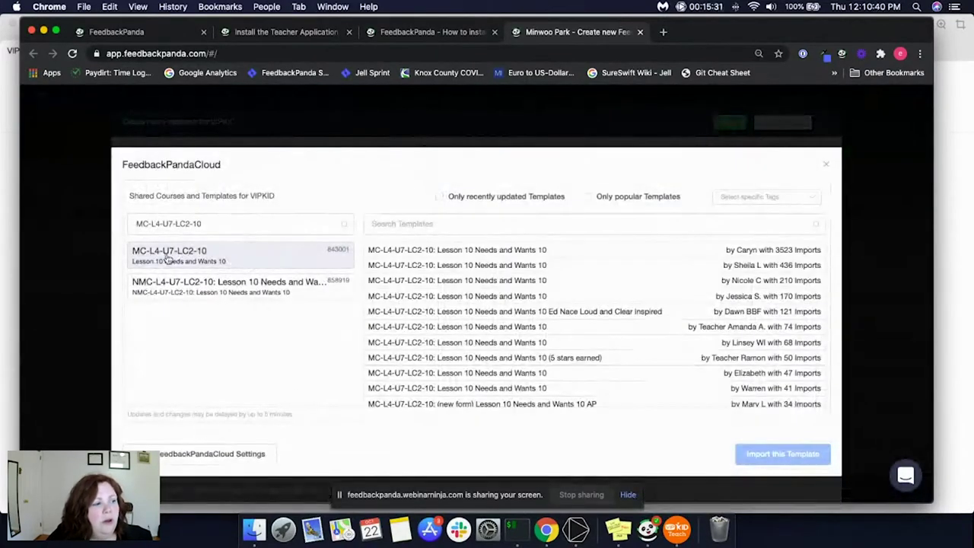
pyautogui.click(221, 288)
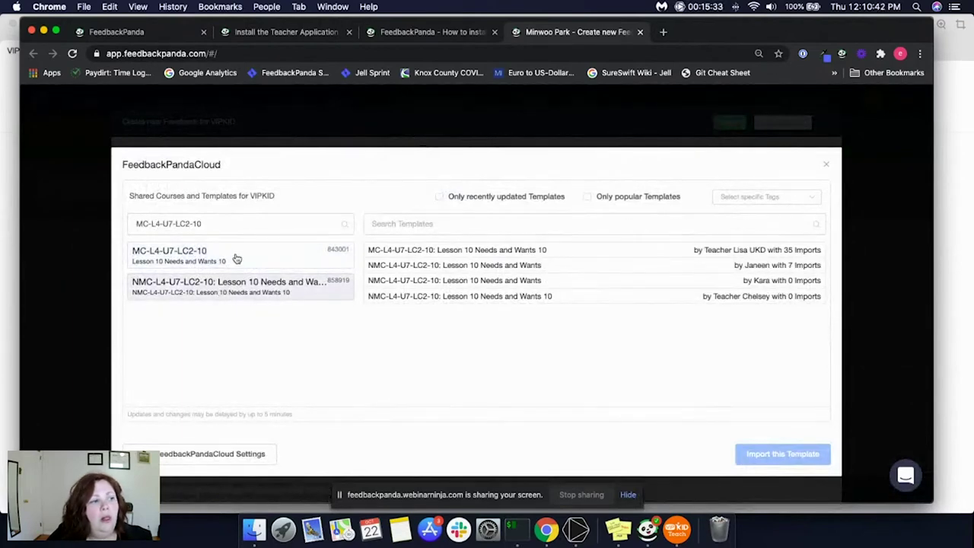
pyautogui.click(237, 260)
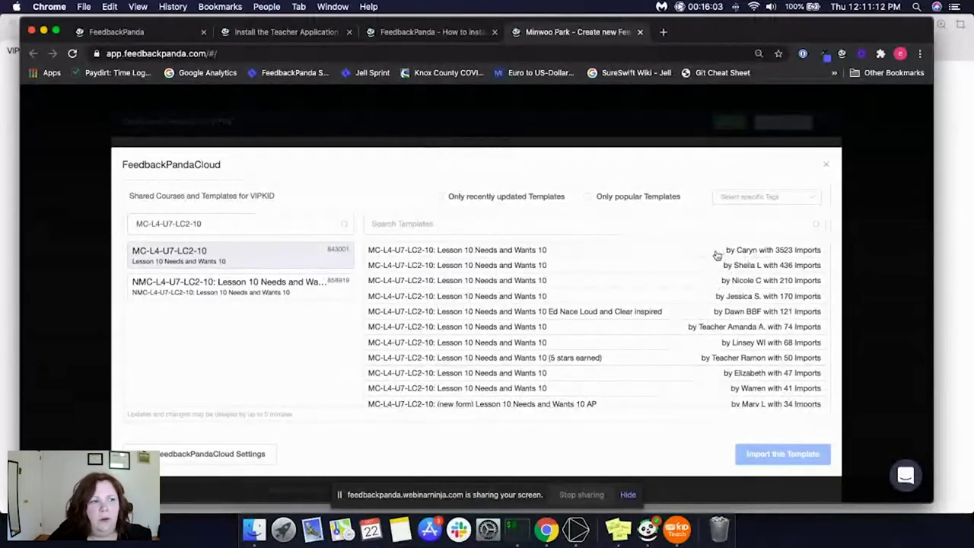
# - Preview the shared template with 170 imports, then select the one with 3523 imports and read it through to its sign-off
pyautogui.click(710, 296)
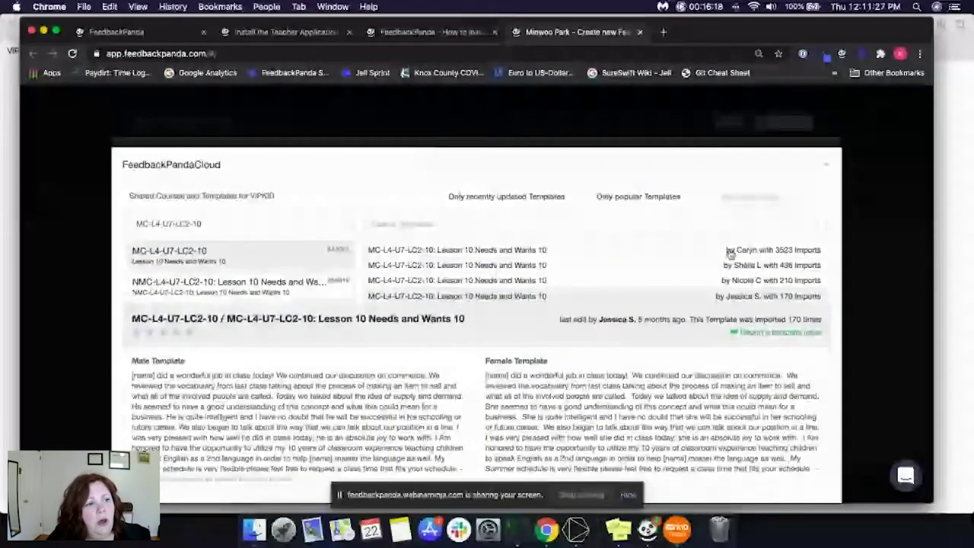
pyautogui.click(729, 251)
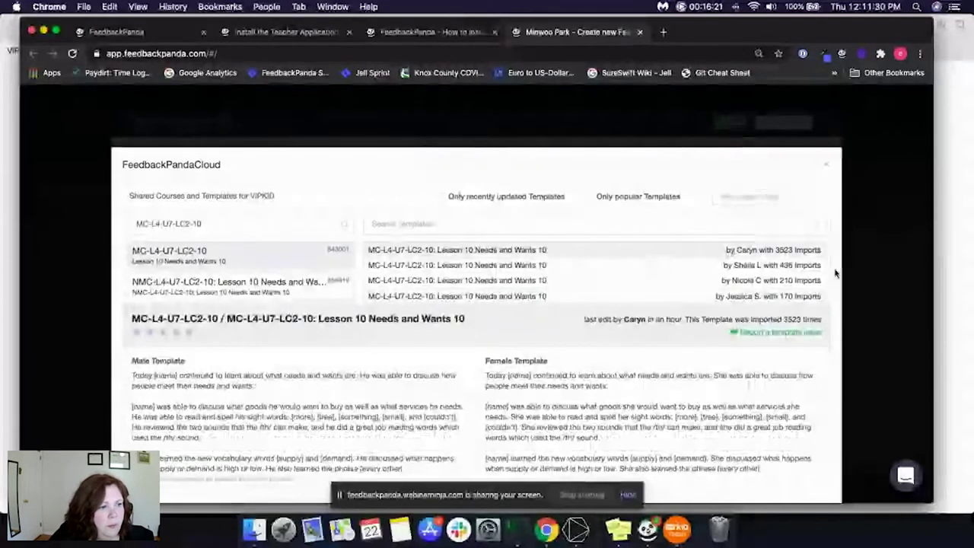
pyautogui.scroll(-1, 718, 401)
pyautogui.scroll(-5, 718, 401)
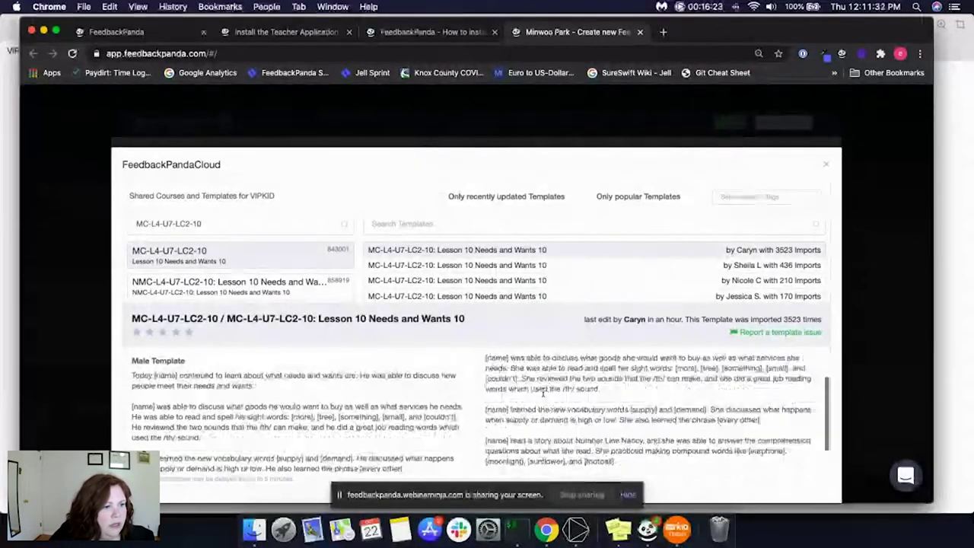
pyautogui.scroll(-2, 695, 440)
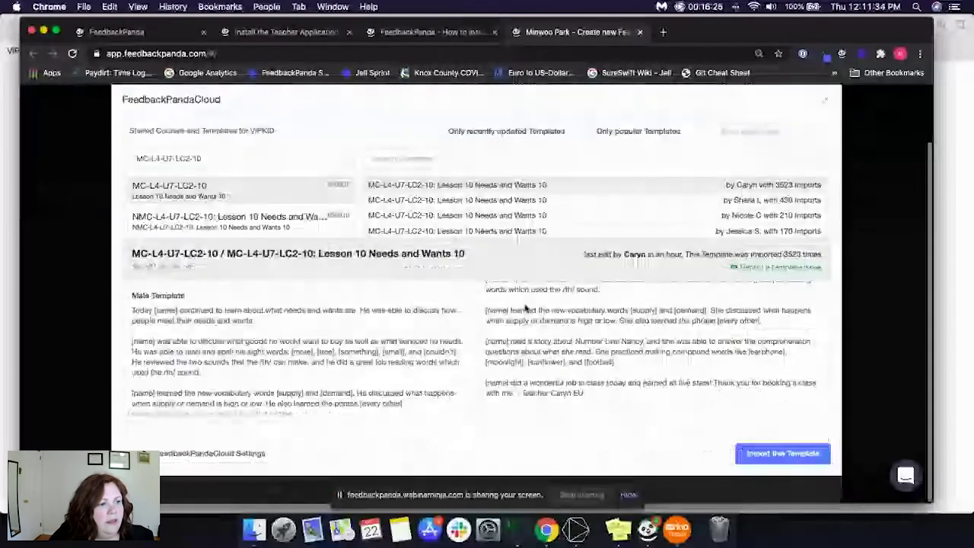
pyautogui.moveTo(586, 393); pyautogui.dragTo(522, 394)
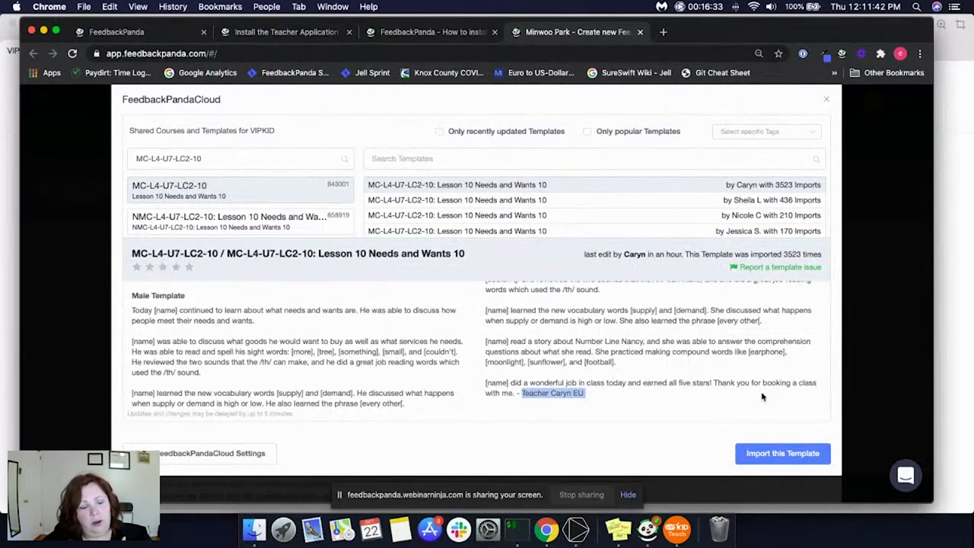
# - Start importing the selected cloud template and read the notice about customizing it before import
pyautogui.click(764, 455)
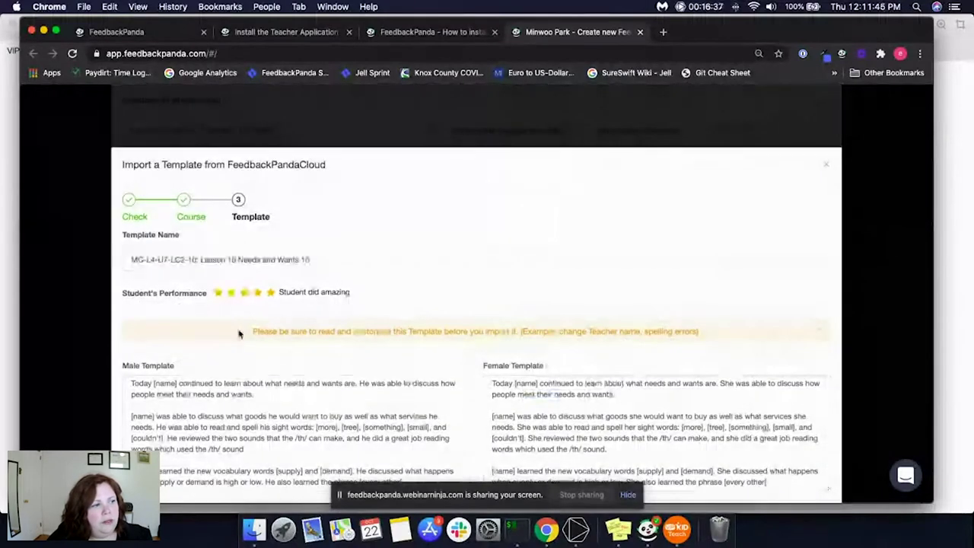
pyautogui.moveTo(253, 332); pyautogui.dragTo(678, 335)
pyautogui.click(713, 336)
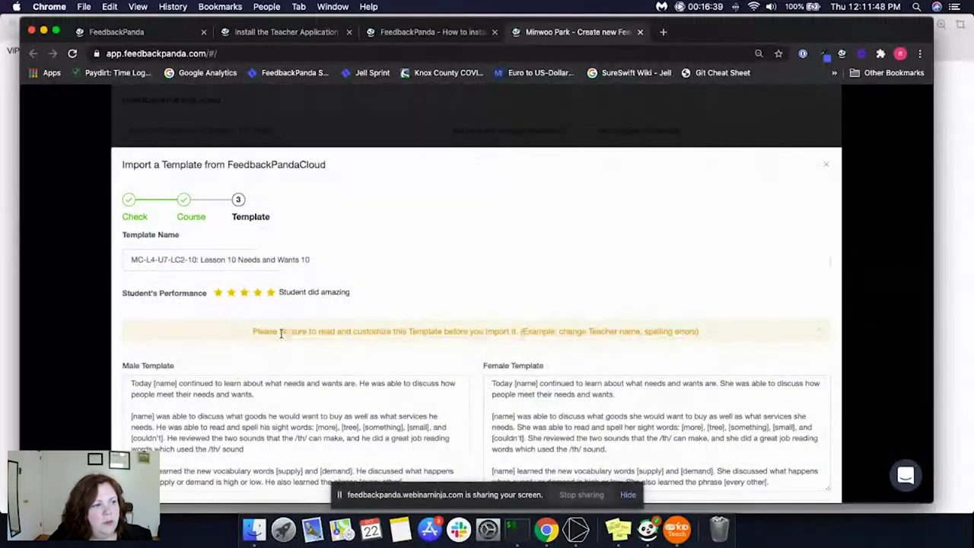
pyautogui.moveTo(282, 333); pyautogui.dragTo(478, 333)
pyautogui.click(478, 333)
# - Replace the original author's name in the female template's closing sign-off with the teacher's own first name
pyautogui.scroll(-2, 635, 355)
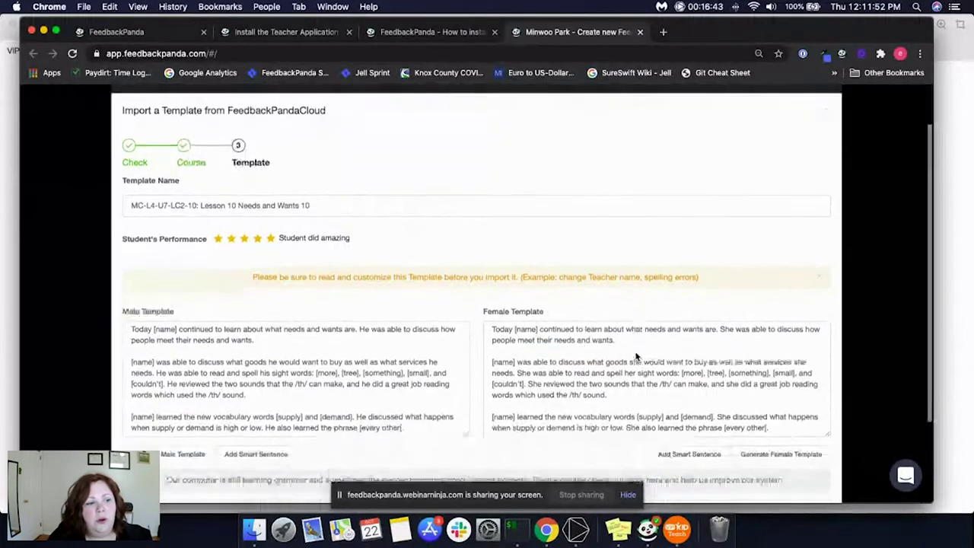
pyautogui.scroll(-2, 616, 374)
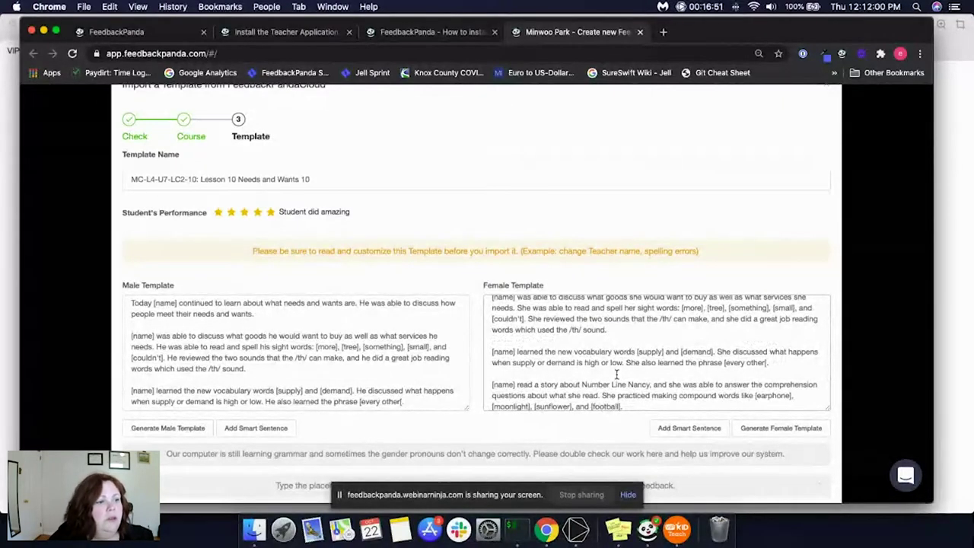
pyautogui.scroll(-2, 617, 373)
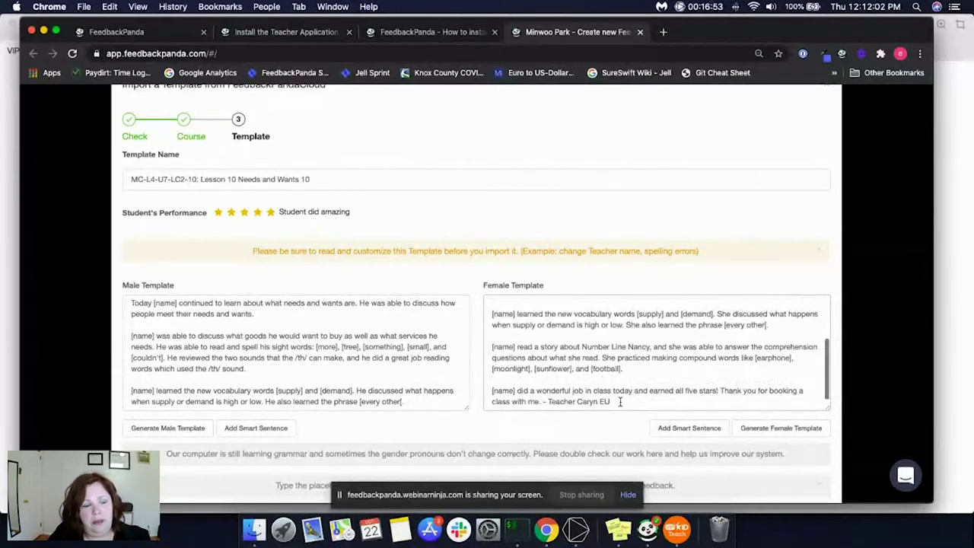
pyautogui.moveTo(621, 402); pyautogui.dragTo(576, 402)
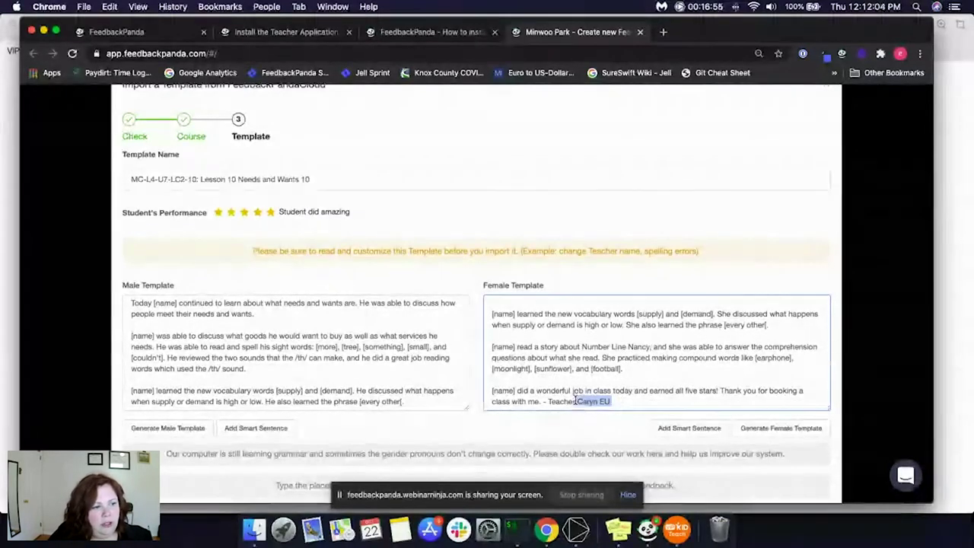
pyautogui.press('BackSpace')
pyautogui.write('Erika')
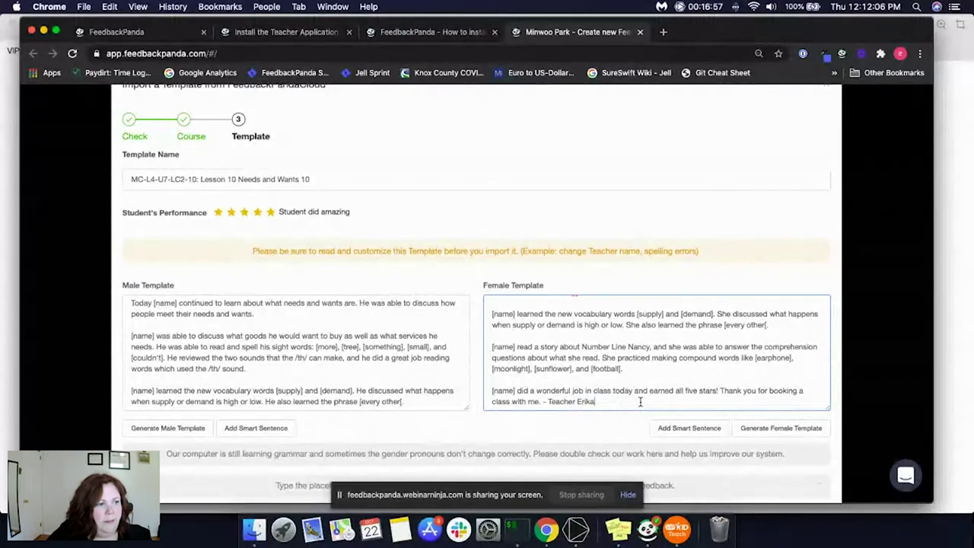
# - Compare the male template's text and retype the end of the [every other] placeholder in the female template
pyautogui.scroll(-3, 381, 366)
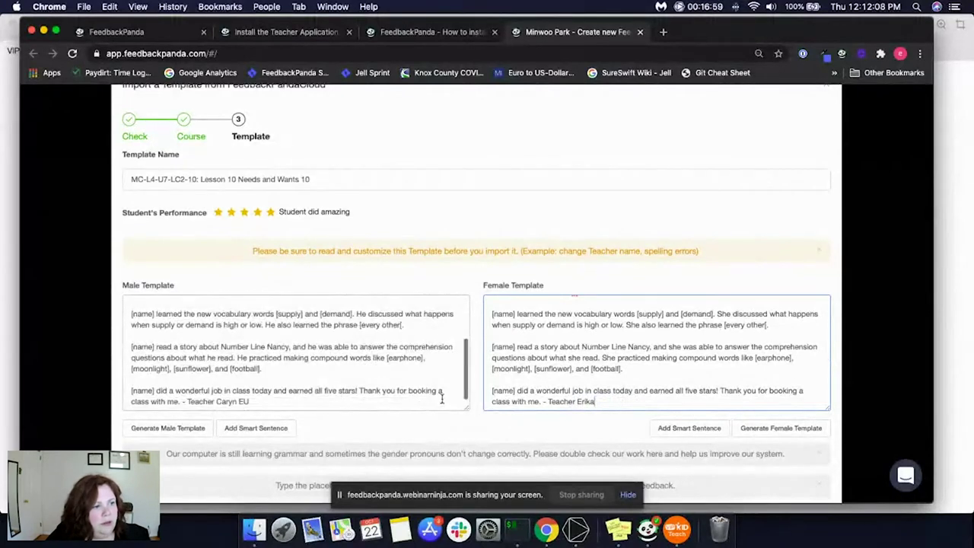
pyautogui.click(411, 335)
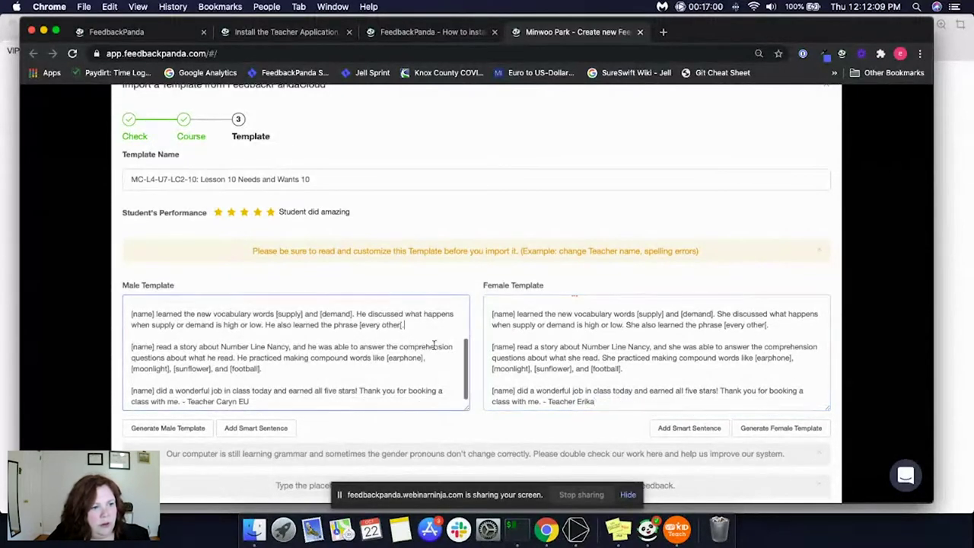
pyautogui.click(758, 326)
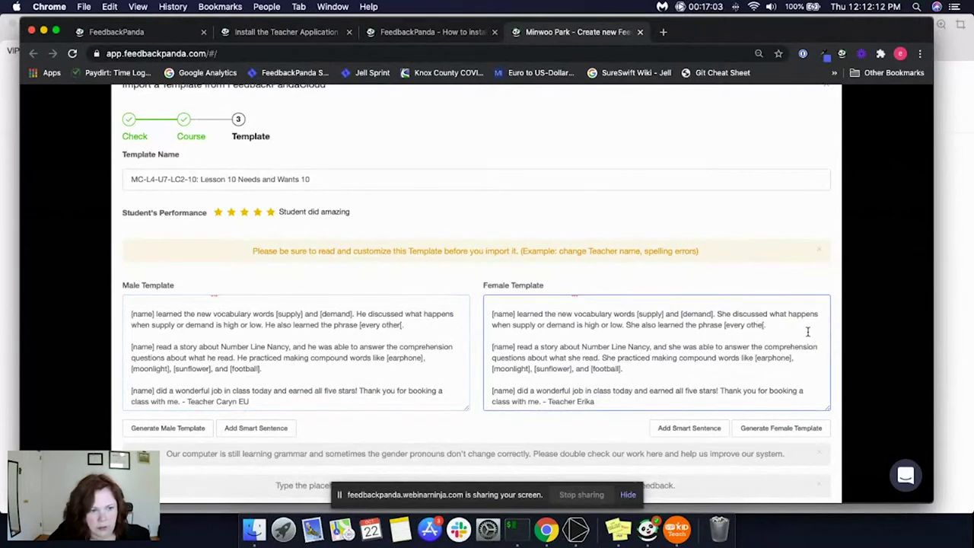
pyautogui.write('r]')
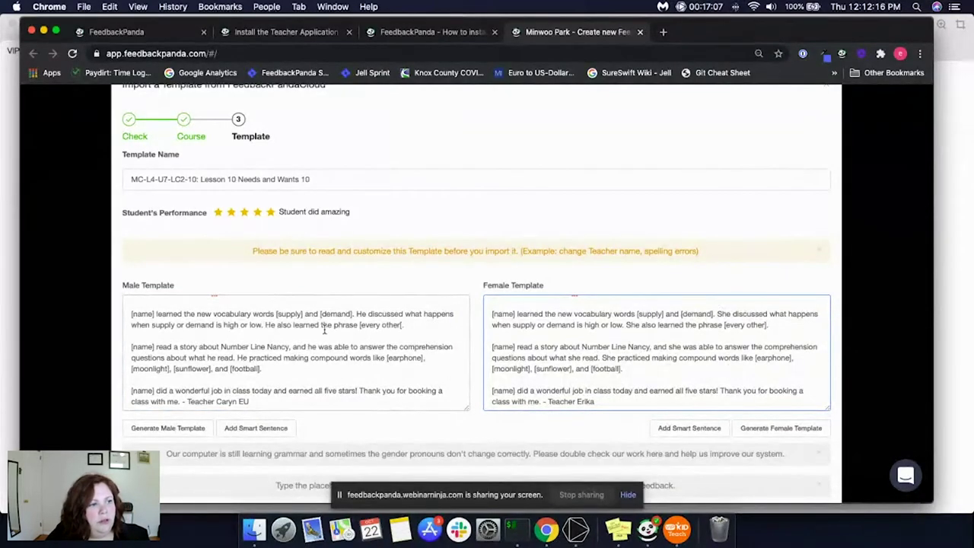
# - Generate the male template from the edited female template
pyautogui.moveTo(322, 325); pyautogui.dragTo(410, 394)
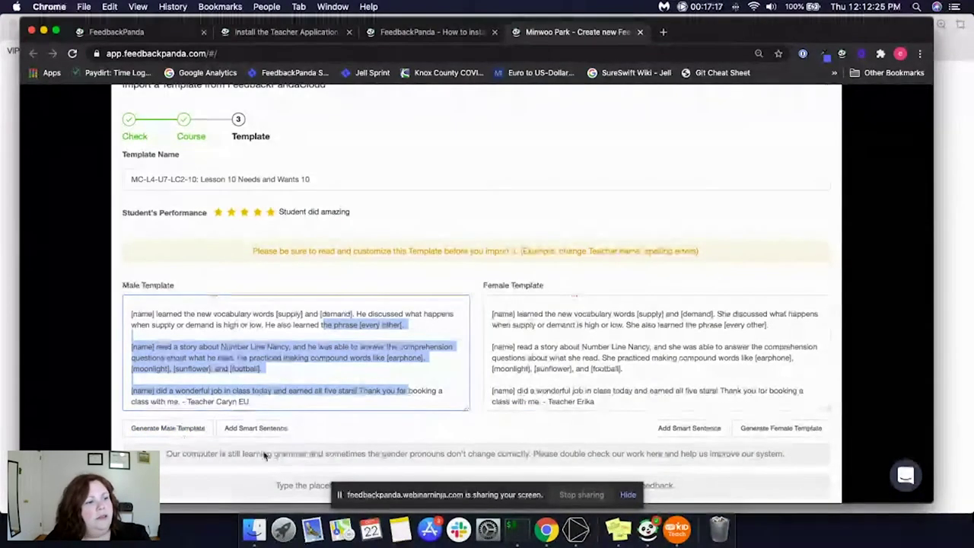
pyautogui.moveTo(629, 403); pyautogui.dragTo(533, 286)
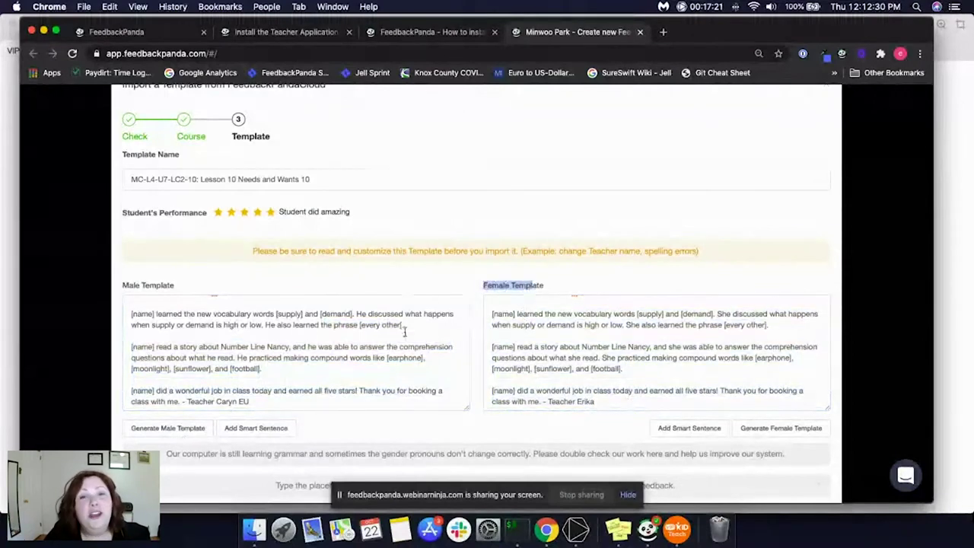
pyautogui.click(430, 343)
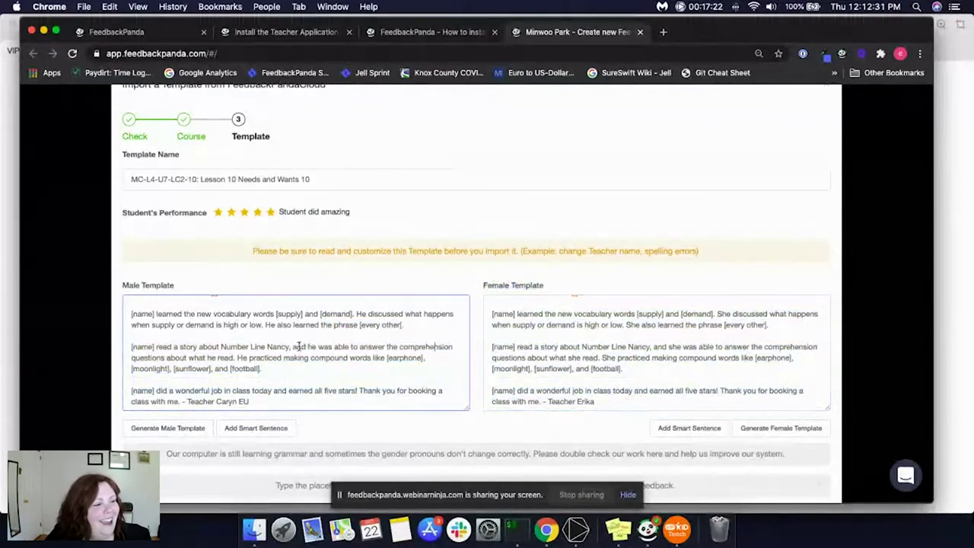
pyautogui.click(153, 429)
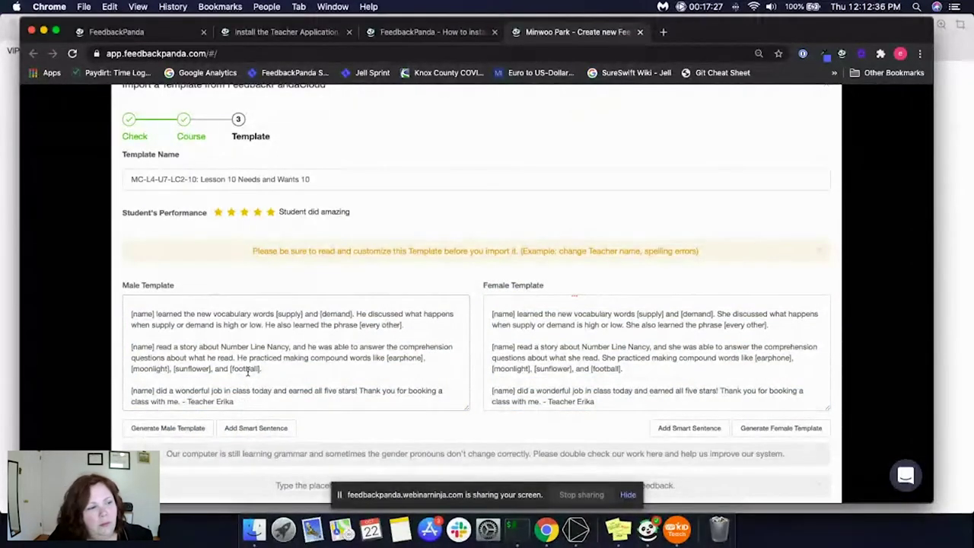
# - Check the pronouns in the generated male template against the female template, focusing on the Number Line Nancy paragraph
pyautogui.moveTo(253, 333); pyautogui.dragTo(337, 388)
pyautogui.click(556, 347)
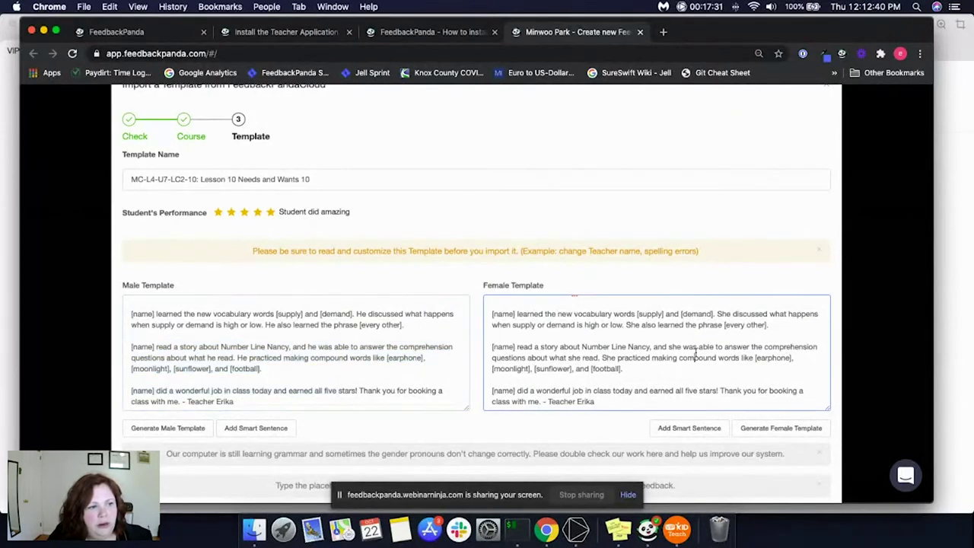
pyautogui.moveTo(665, 346); pyautogui.dragTo(524, 347)
pyautogui.moveTo(173, 347); pyautogui.dragTo(373, 358)
pyautogui.click(321, 347)
pyautogui.doubleClick(311, 347)
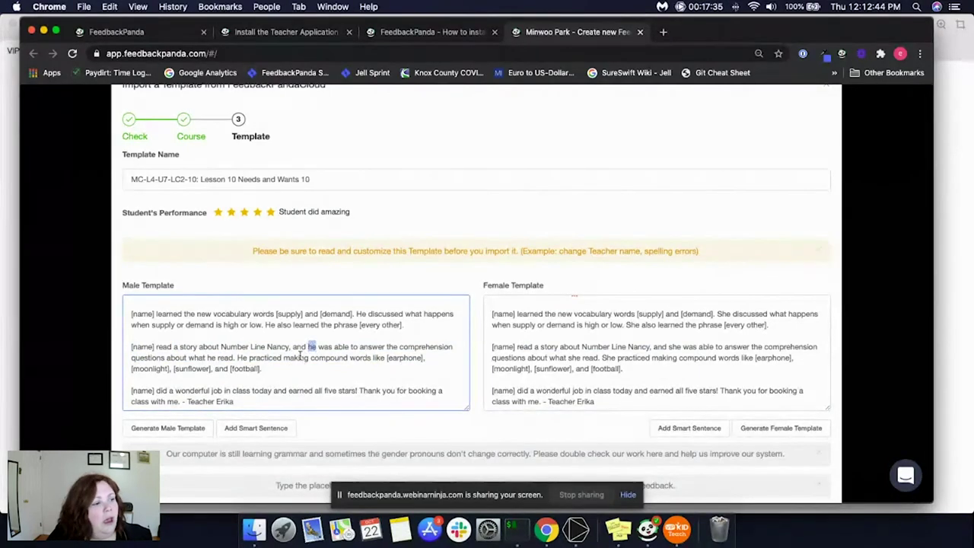
# - Review the closing paragraphs of the male template and import the template into the feedback
pyautogui.tripleClick(236, 404)
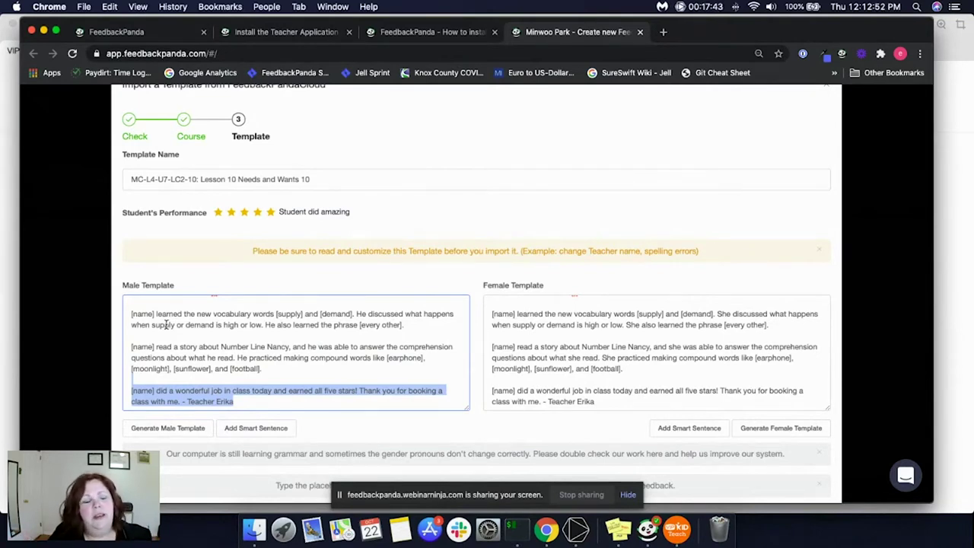
pyautogui.moveTo(236, 402); pyautogui.dragTo(152, 324)
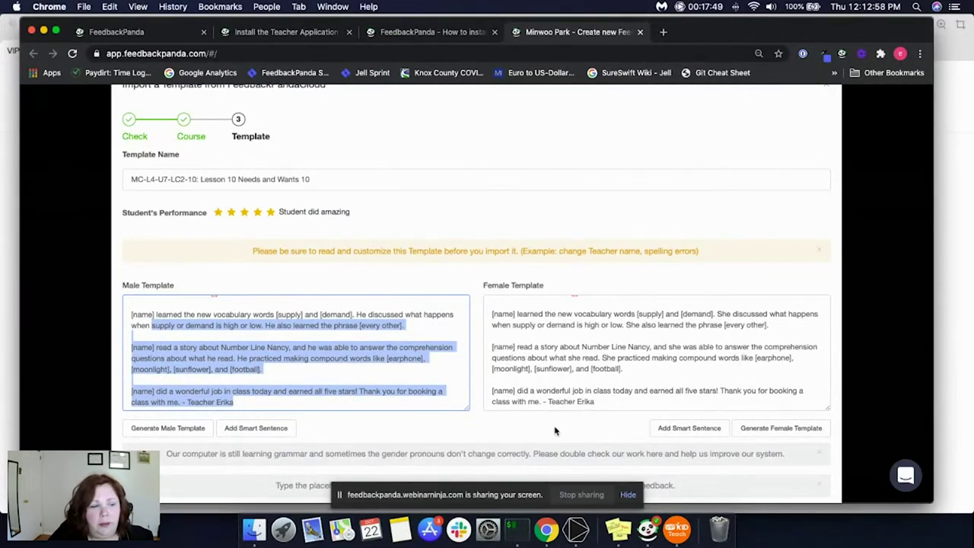
pyautogui.scroll(-2, 555, 431)
pyautogui.moveTo(247, 320); pyautogui.dragTo(201, 280)
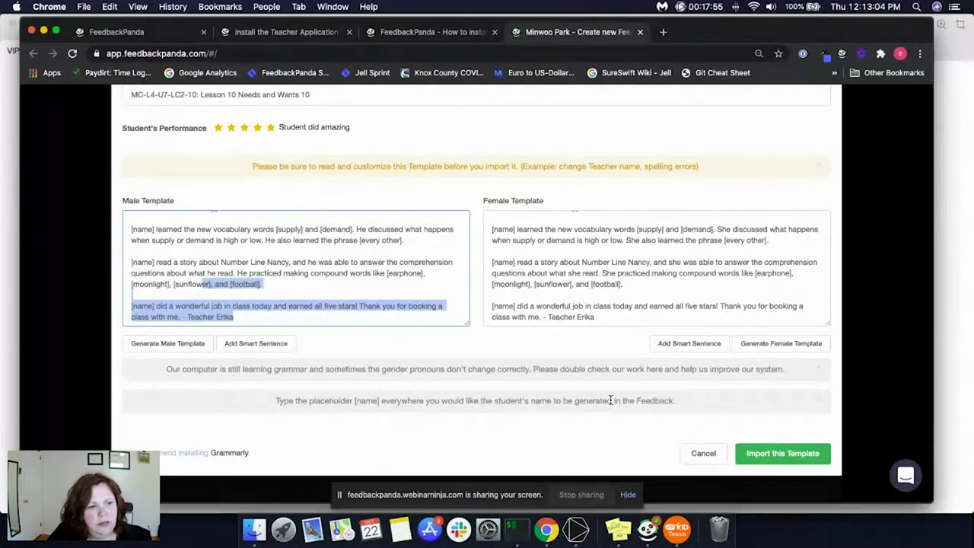
pyautogui.click(791, 456)
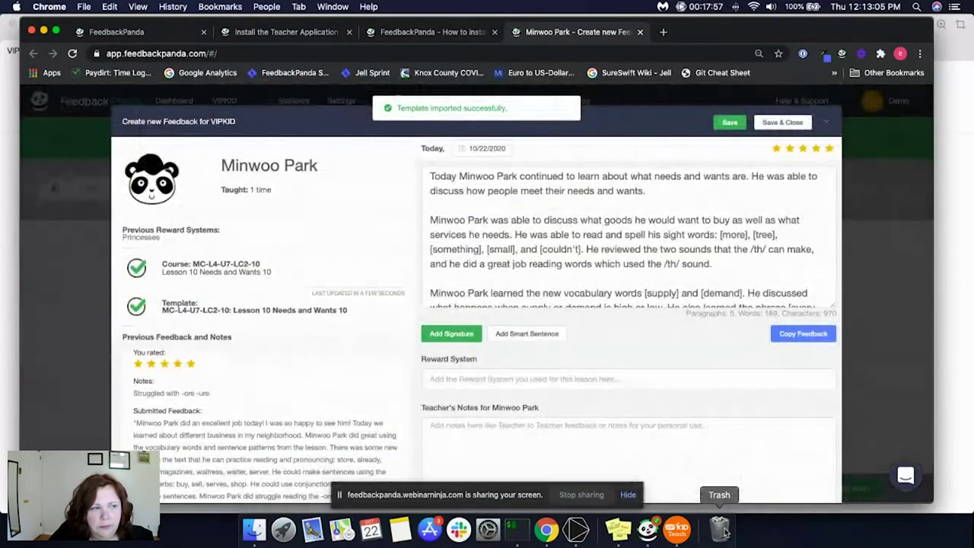
# - Check the generated feedback text for the student's name and the closing sign-off
pyautogui.moveTo(430, 176); pyautogui.dragTo(519, 176)
pyautogui.click(459, 176)
pyautogui.moveTo(250, 180)
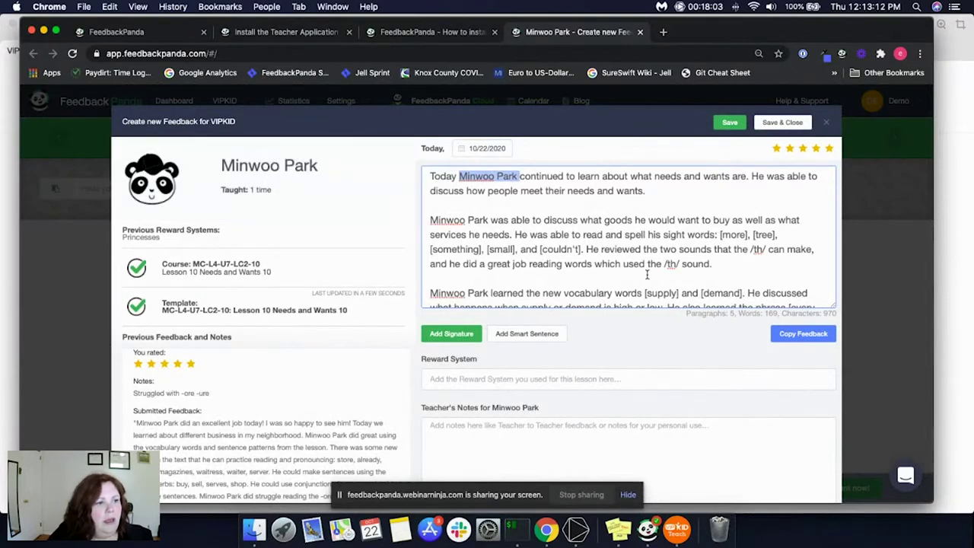
pyautogui.scroll(-4, 571, 255)
pyautogui.moveTo(609, 298); pyautogui.dragTo(479, 195)
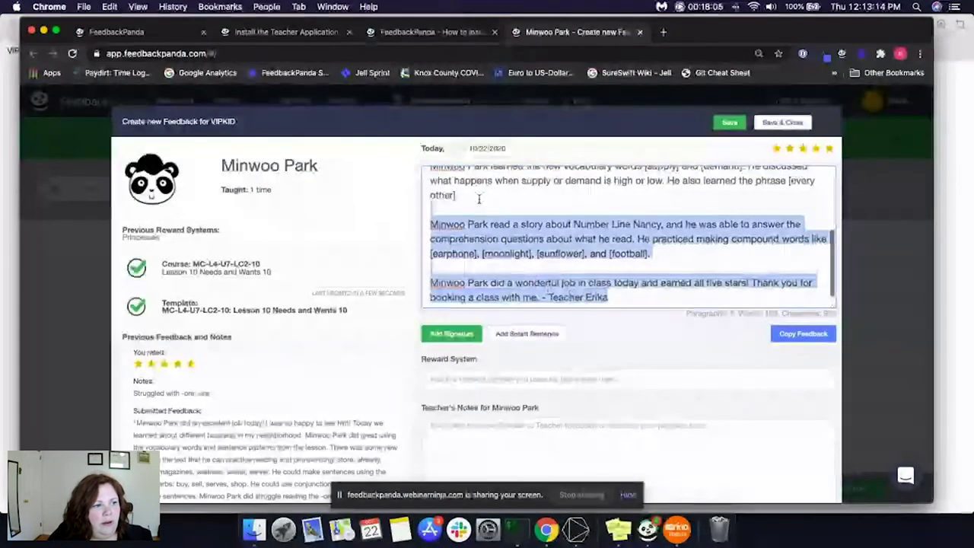
# - Set the reward system to Avengers and enter the teacher's note "Better with -ore and -ure. Should work on "football"."
pyautogui.click(560, 378)
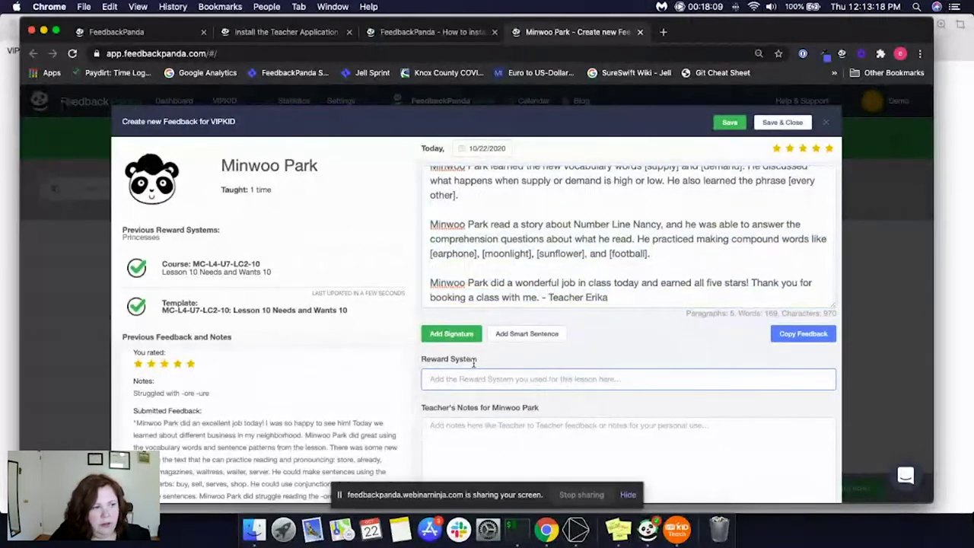
pyautogui.write('Avengers')
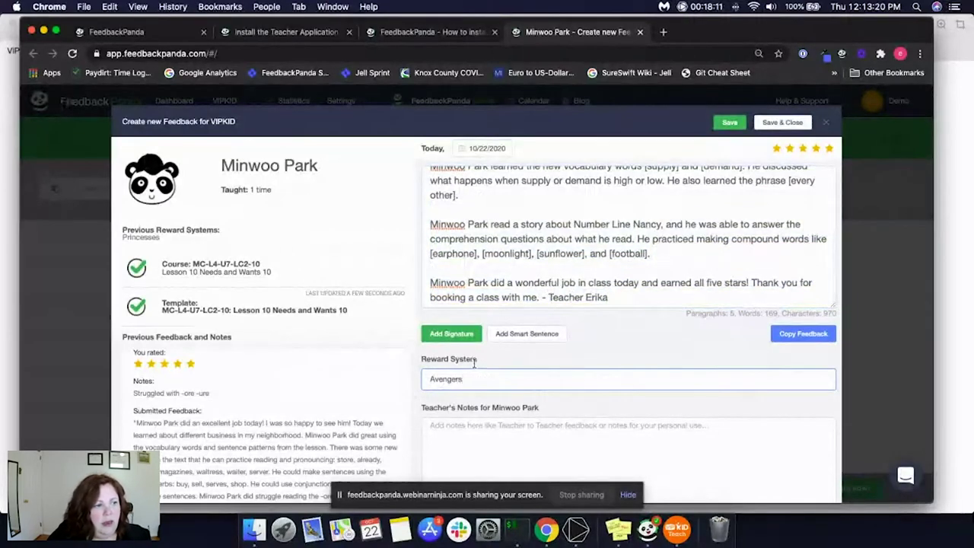
pyautogui.click(492, 424)
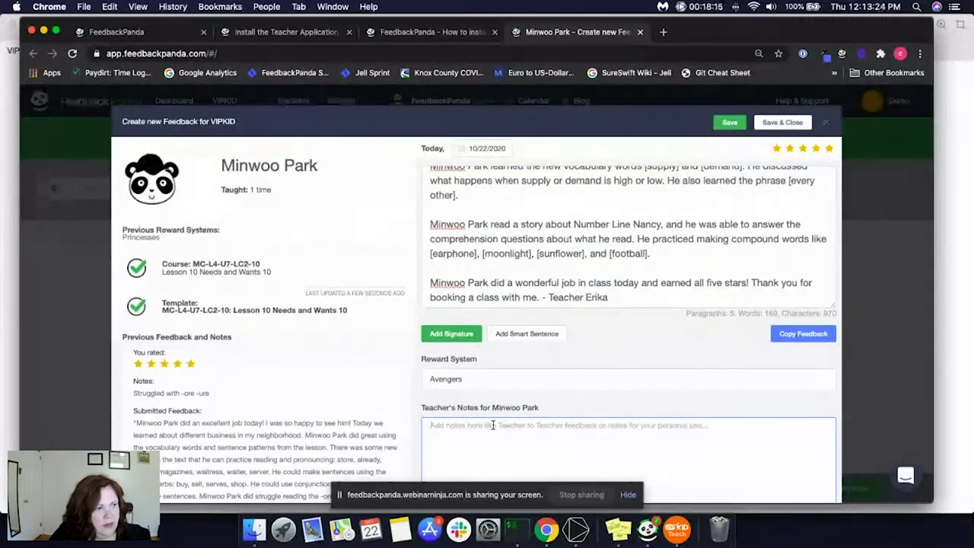
pyautogui.write('Bitter ')
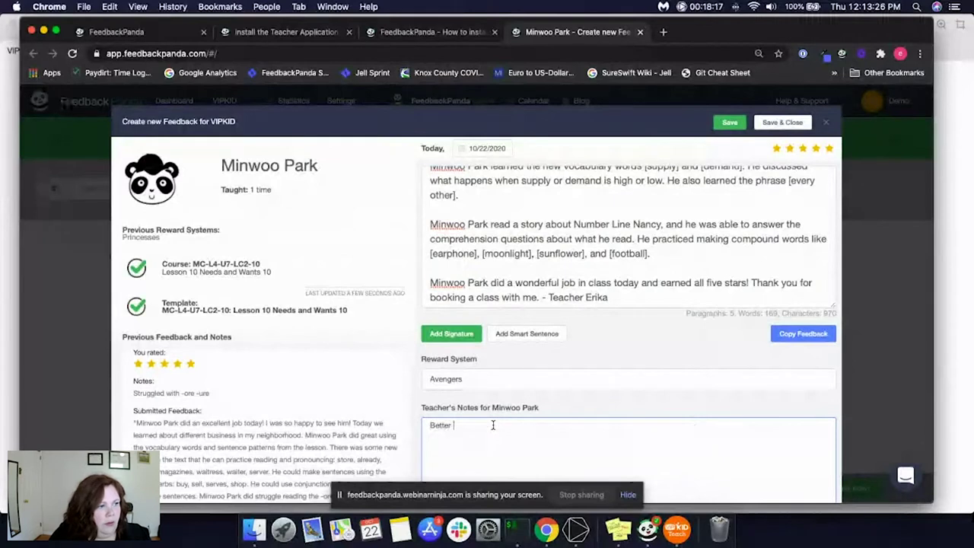
pyautogui.write('with -ore and -ure')
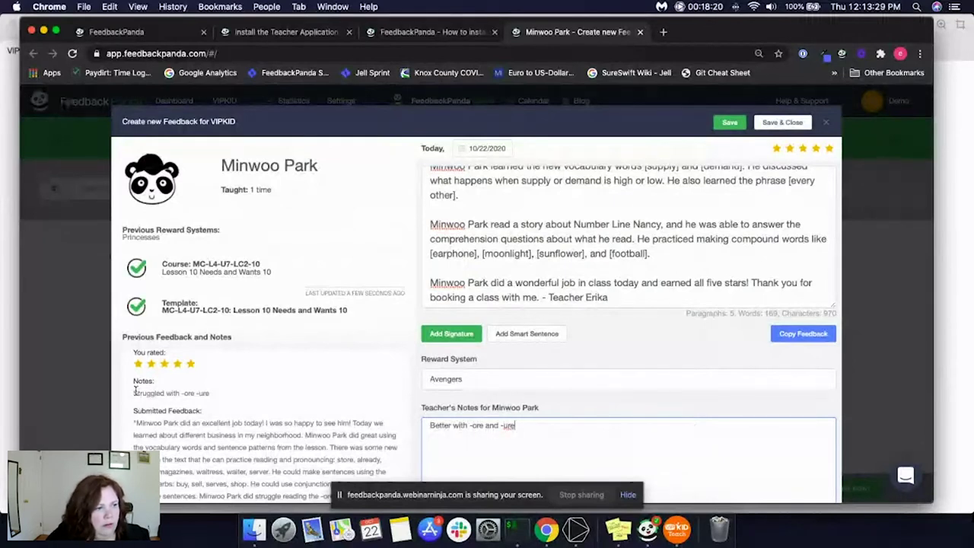
pyautogui.moveTo(135, 392); pyautogui.dragTo(209, 393)
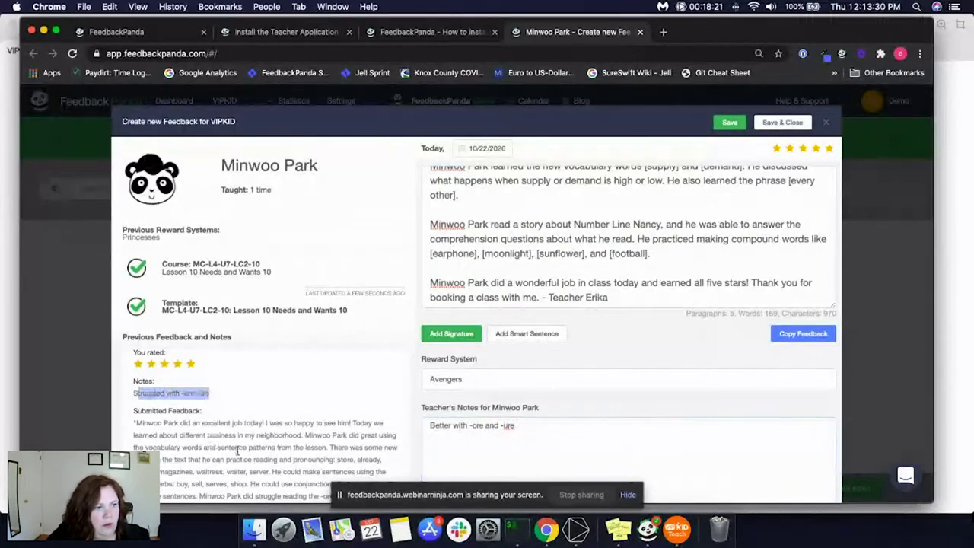
pyautogui.click(525, 425)
pyautogui.write('. Sh')
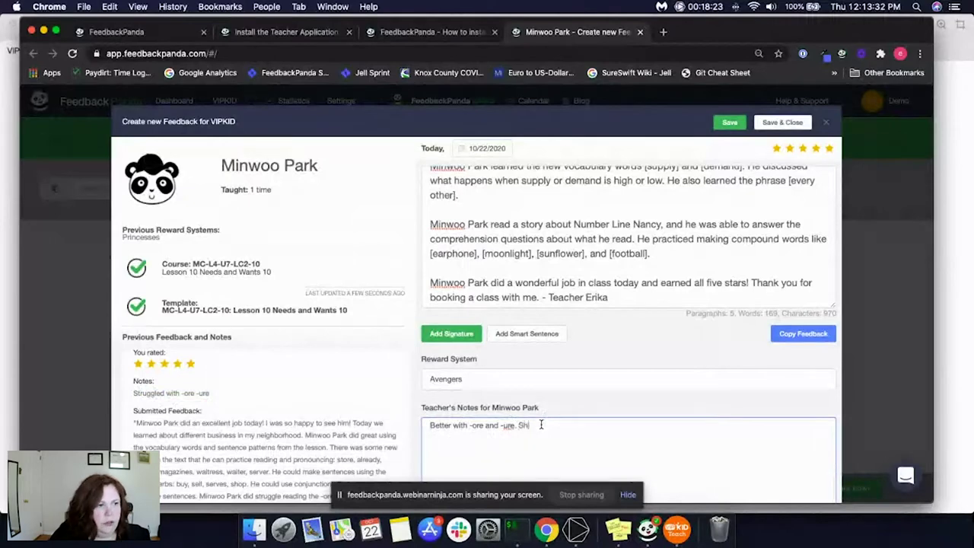
pyautogui.write('ould work on "football')
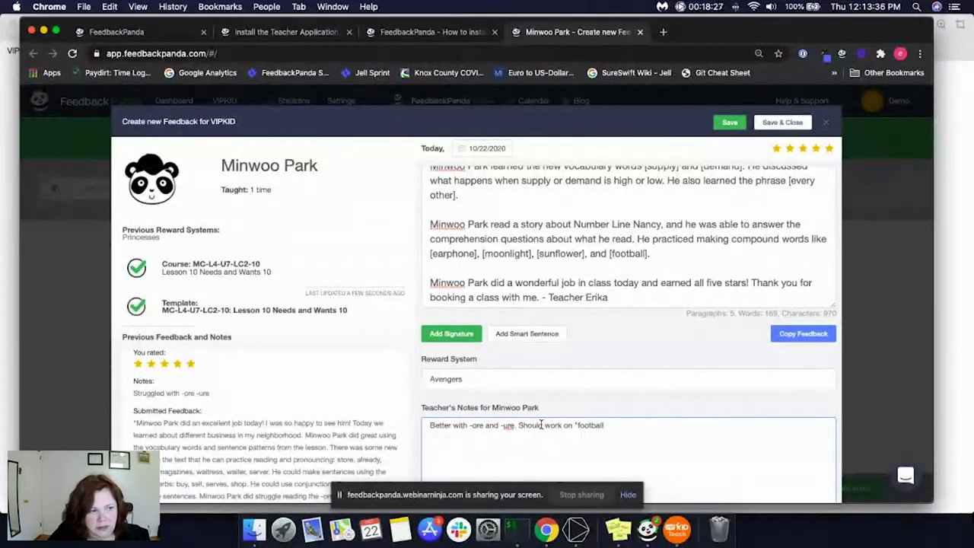
pyautogui.write('".')
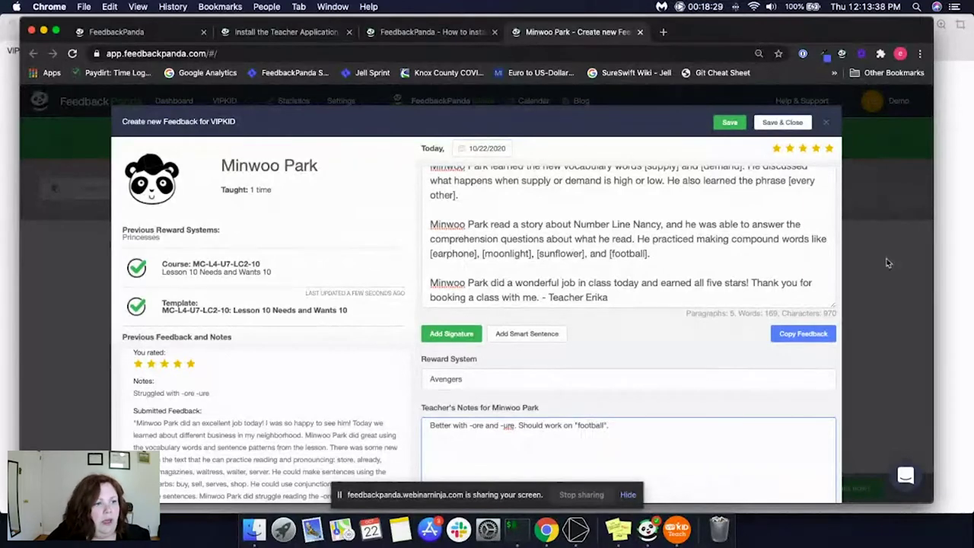
# - Copy the finished feedback and switch to the VIPKid Teach app's upcoming classes list
pyautogui.click(803, 334)
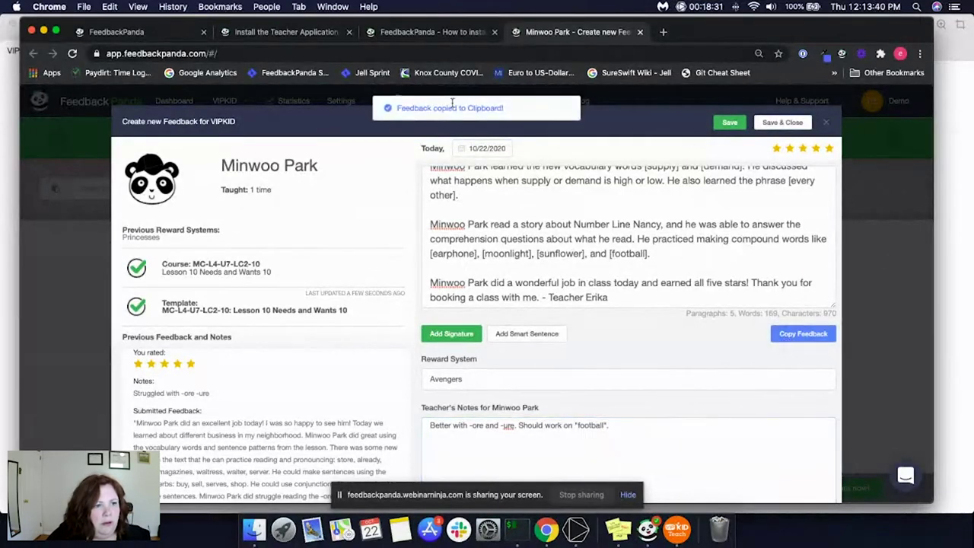
pyautogui.click(960, 276)
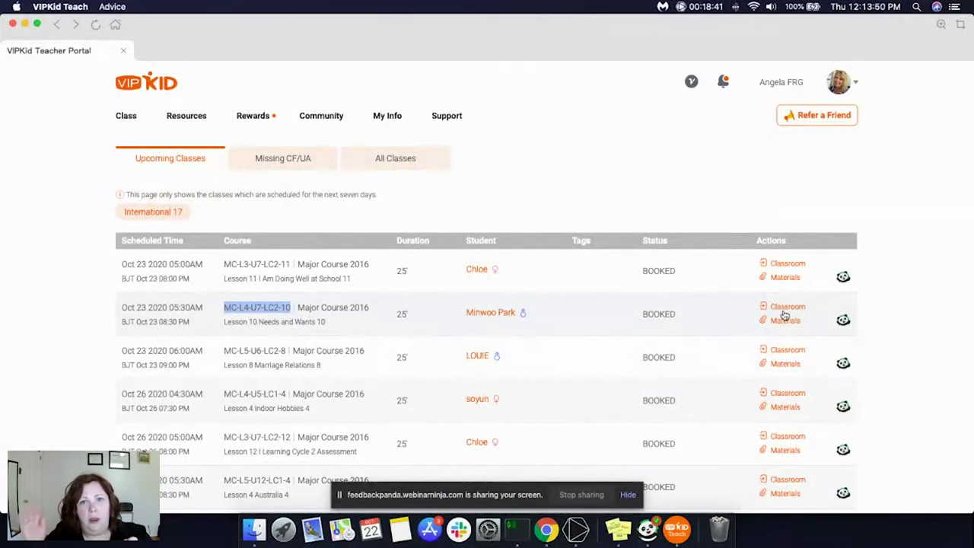
pyautogui.rightClick(731, 192)
pyautogui.click(841, 207)
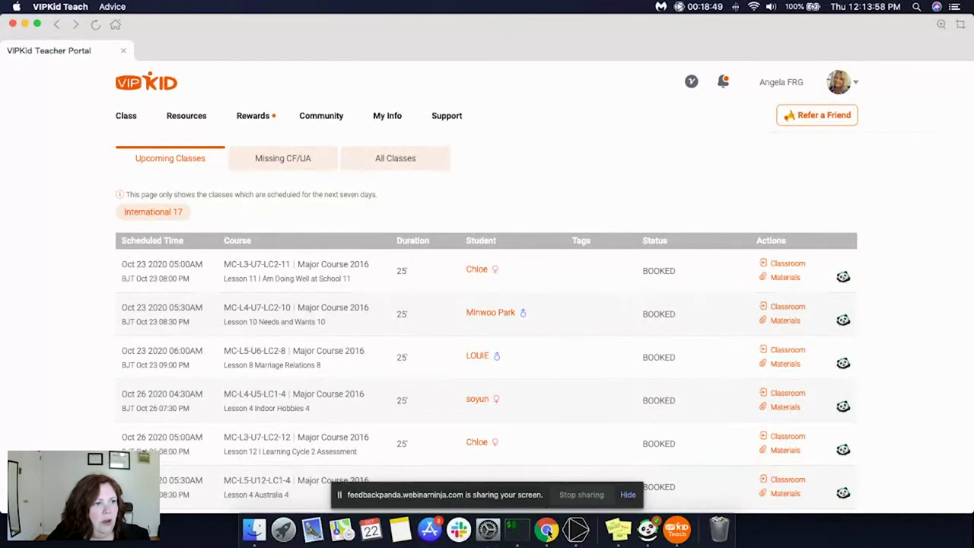
# - Switch back to FeedbackPanda, then save and close the student's feedback for MC-L4-U7-LC2-10
pyautogui.click(648, 529)
pyautogui.click(780, 120)
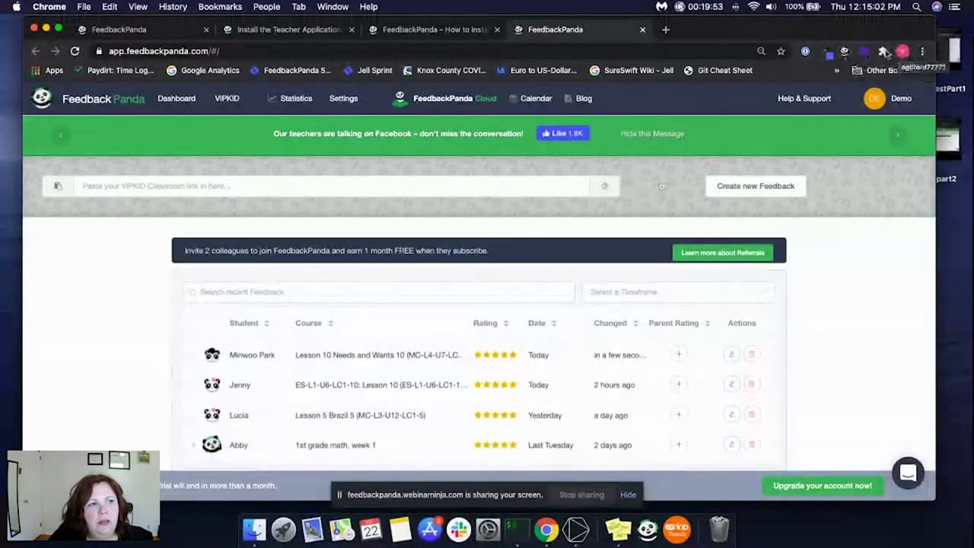
# - Check the FeedbackPanda entry in the browser's list of installed extensions
pyautogui.click(883, 53)
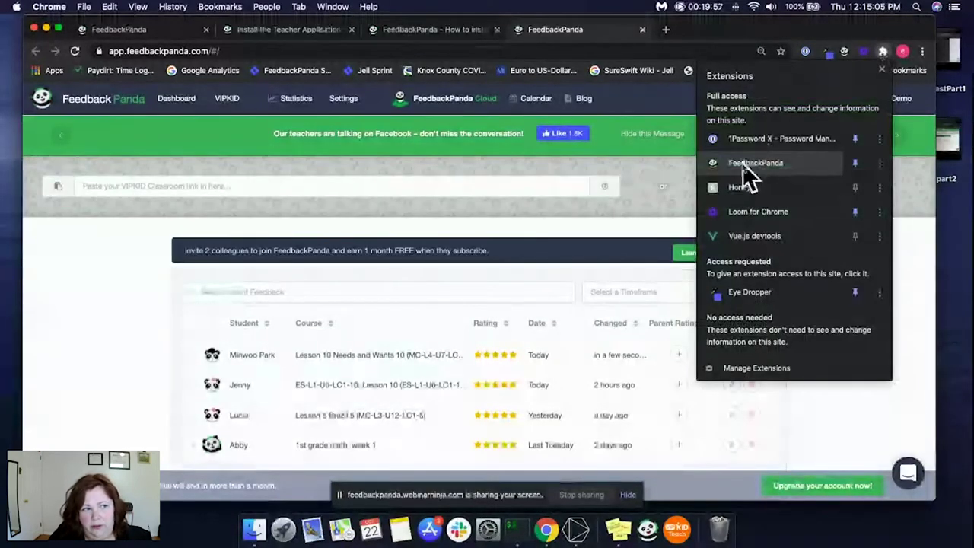
pyautogui.click(773, 34)
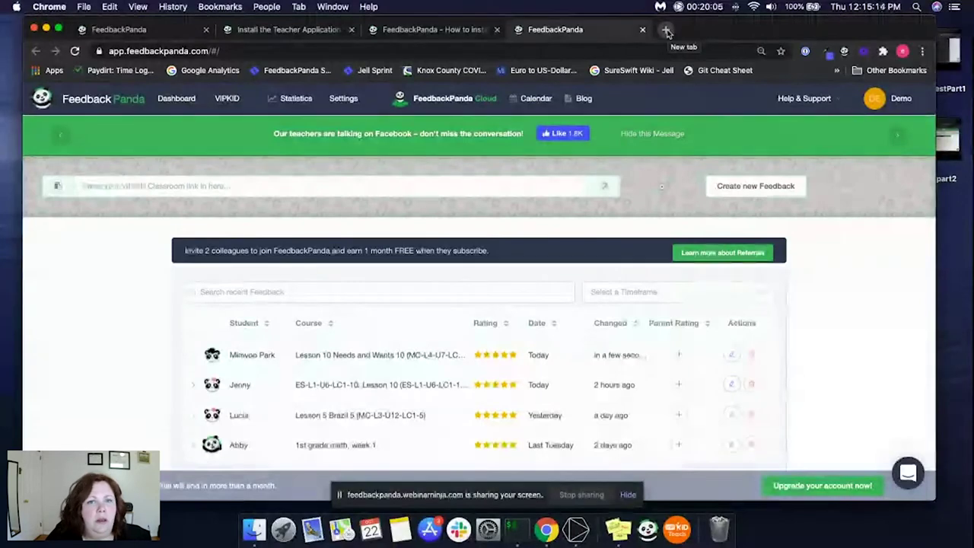
# - Open the VIPKid Teacher Portal in a new browser tab and go to the upcoming classes list
pyautogui.click(667, 30)
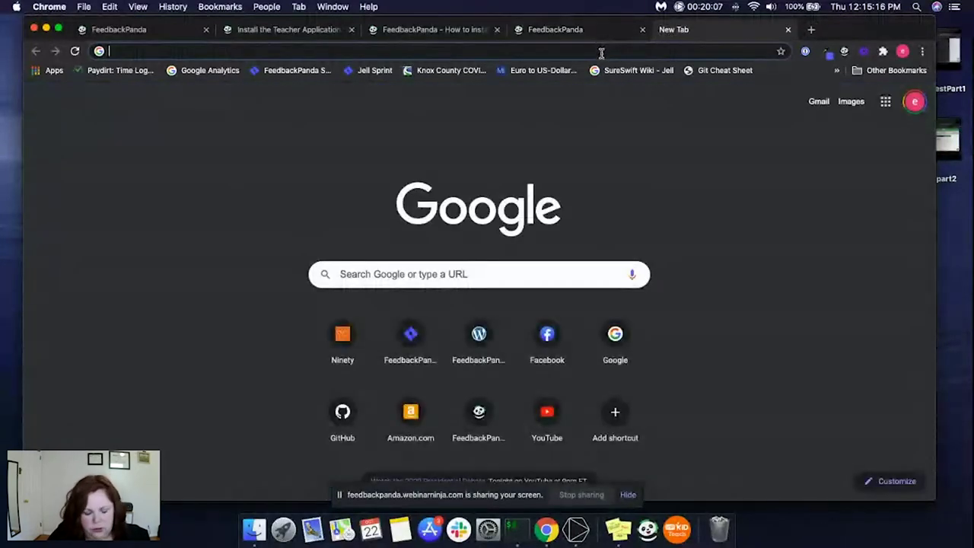
pyautogui.write('vipki')
pyautogui.press('Return')
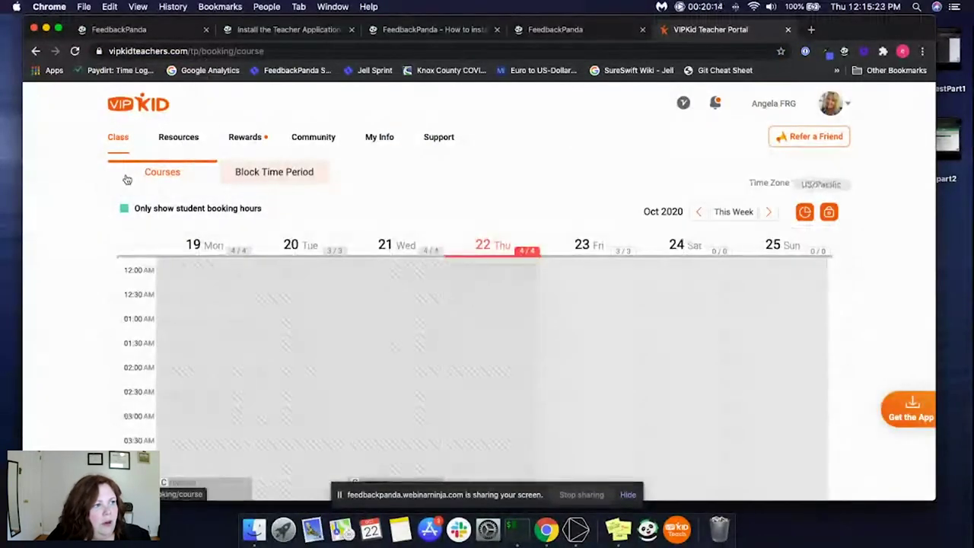
pyautogui.moveTo(118, 141)
pyautogui.click(122, 178)
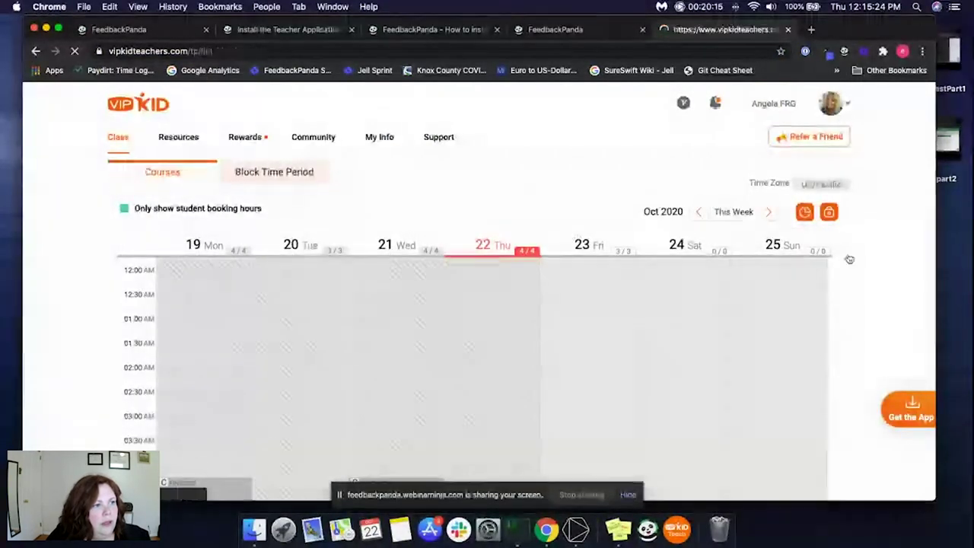
# - Show all classes in the VIPKid portal and go back to June 2020
pyautogui.click(427, 183)
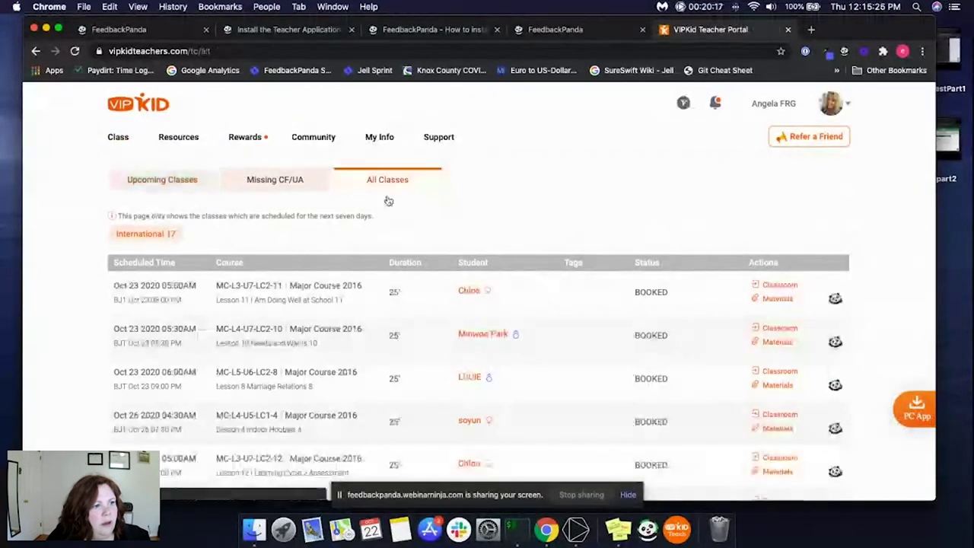
pyautogui.click(768, 220)
pyautogui.click(768, 221)
pyautogui.click(768, 220)
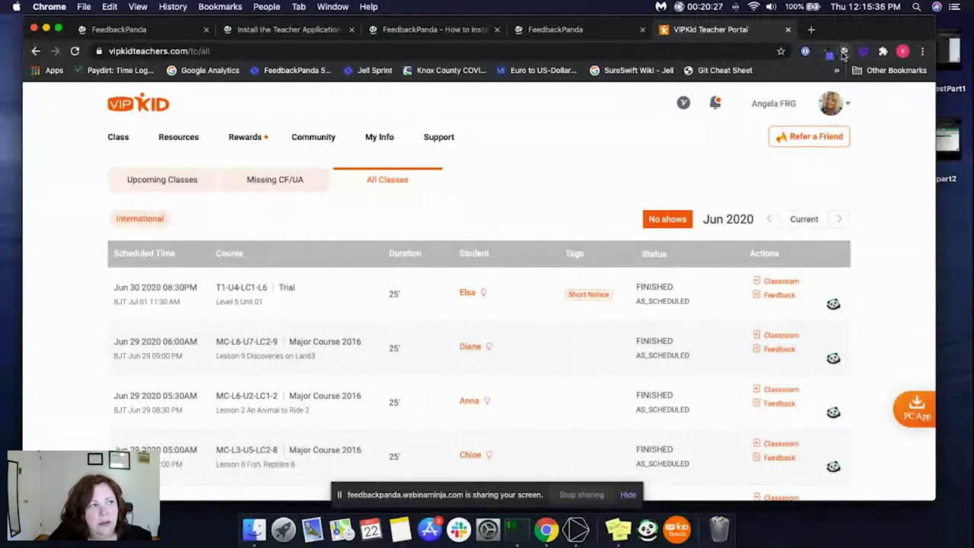
# - Review the supported schools on the FeedbackPanda browser extensions page and return to the FeedbackPanda dashboard
pyautogui.click(304, 29)
pyautogui.click(402, 29)
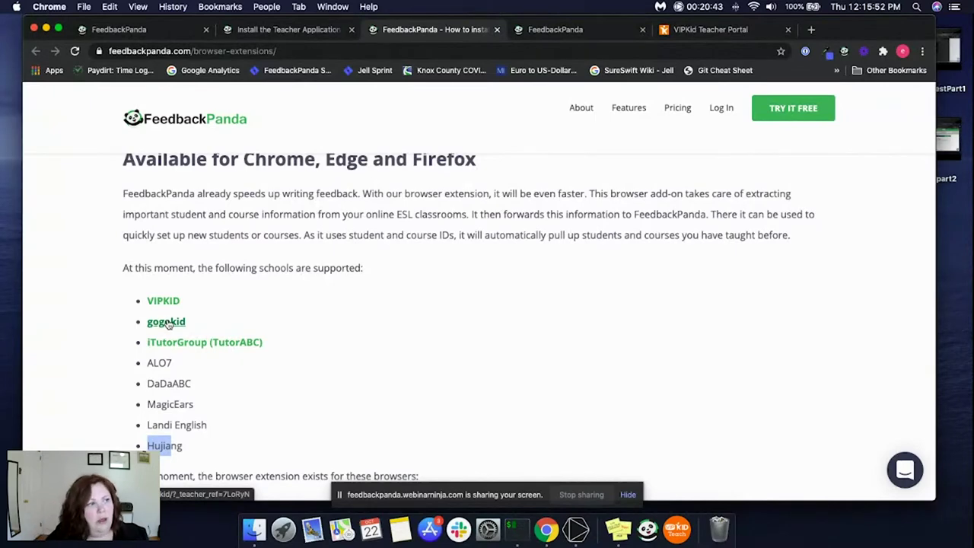
pyautogui.click(555, 29)
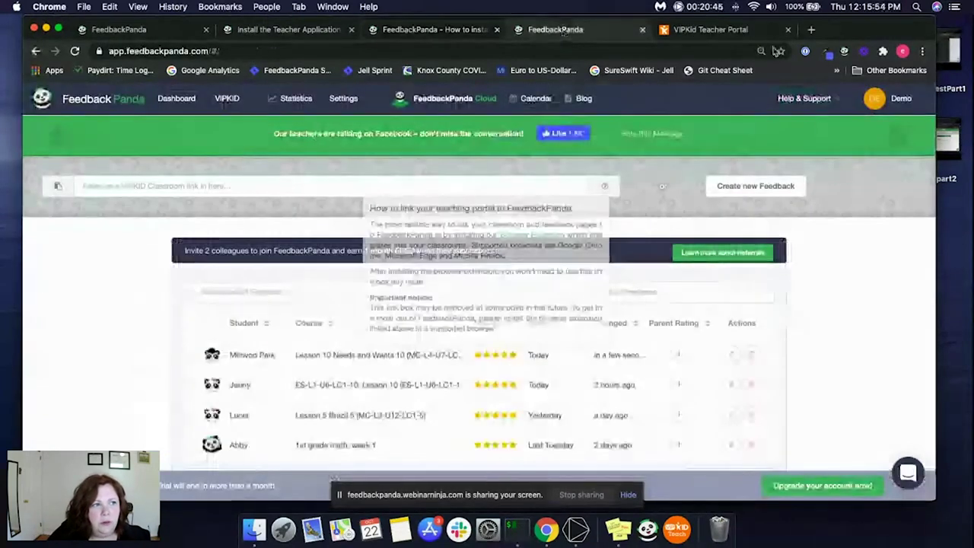
# - Start FeedbackPanda feedback from the VIPKid portal for the Jun 30 2020 trial class T1-U4-LC1-L6
pyautogui.click(727, 30)
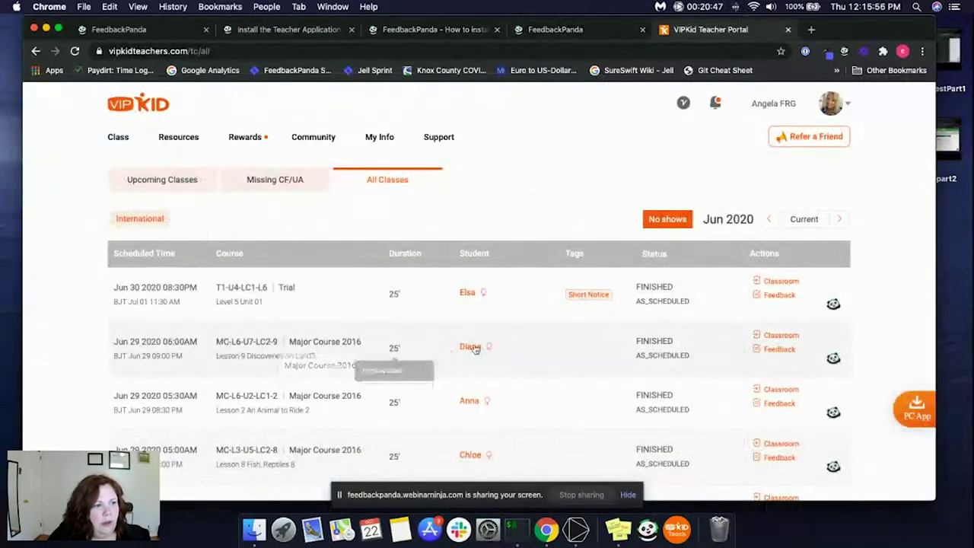
pyautogui.click(834, 305)
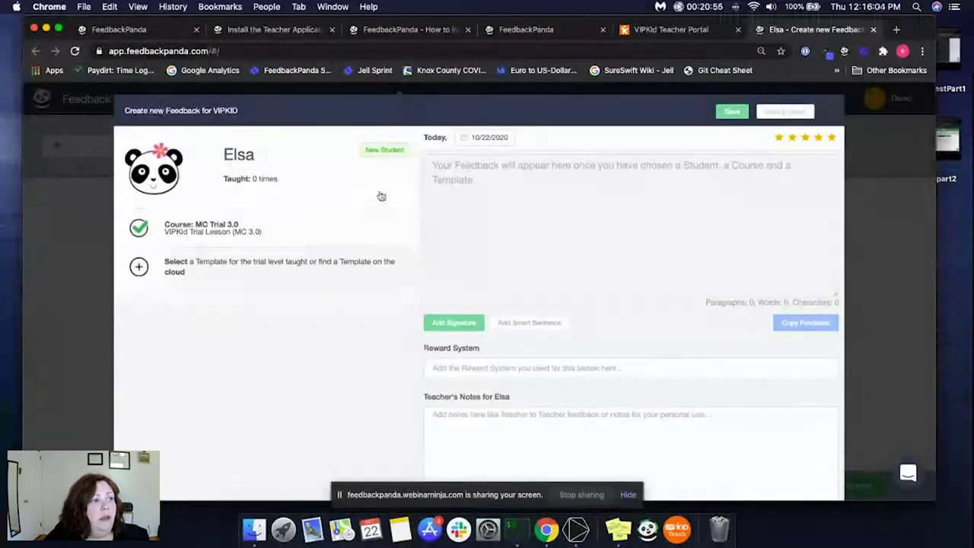
pyautogui.moveTo(159, 228)
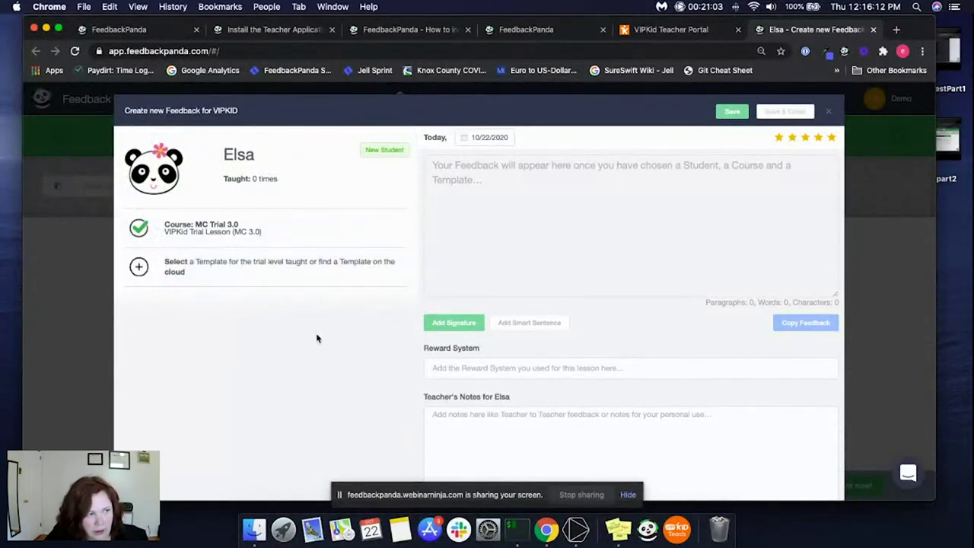
# - Apply the template "MC Trial 3.0: L2 Beginner Trial Lesson (MC 3.0)" to the new trial student's feedback
pyautogui.click(368, 270)
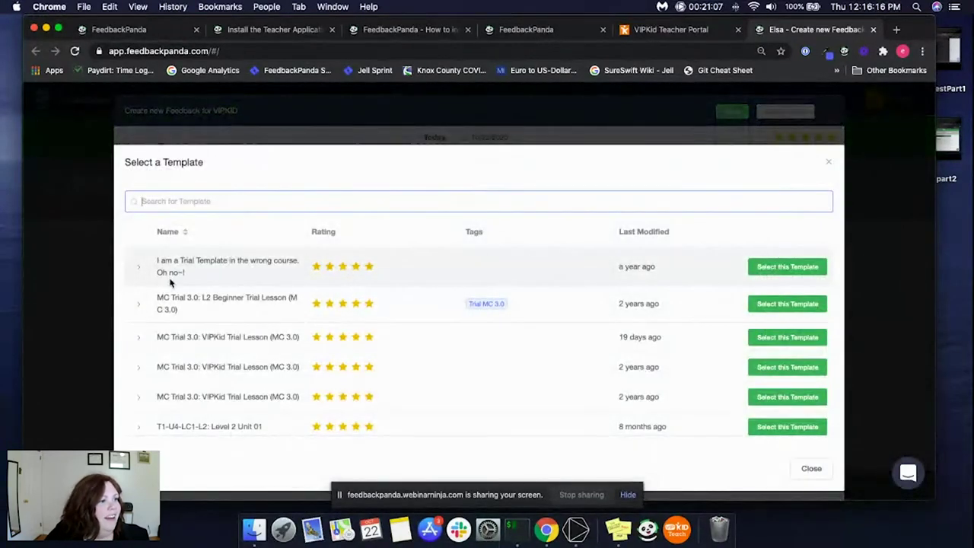
pyautogui.moveTo(173, 260); pyautogui.dragTo(231, 276)
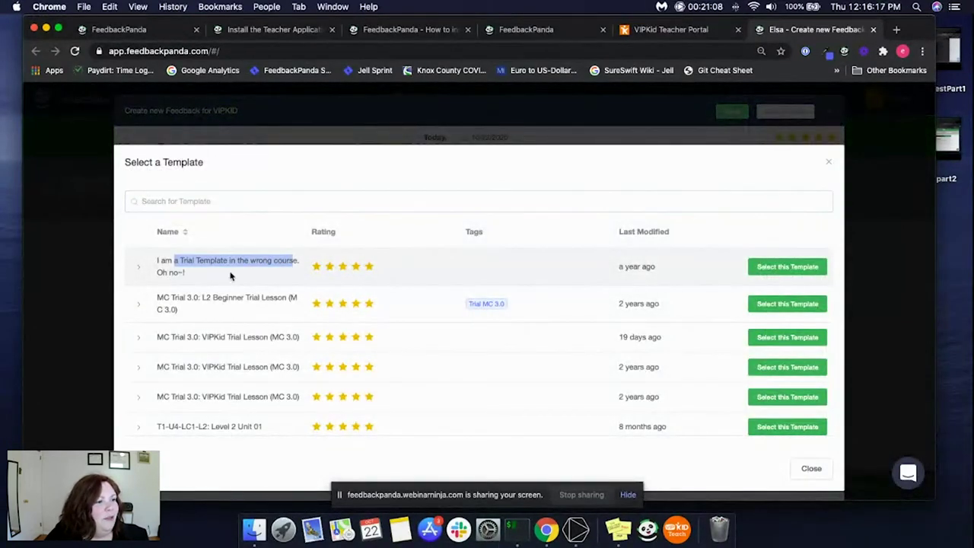
pyautogui.tripleClick(183, 274)
pyautogui.moveTo(163, 298); pyautogui.dragTo(205, 313)
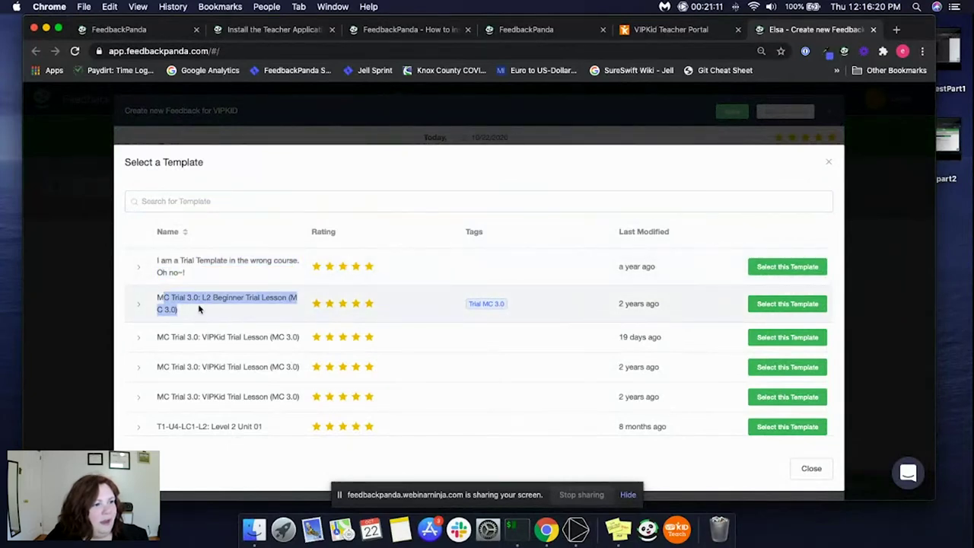
pyautogui.click(759, 306)
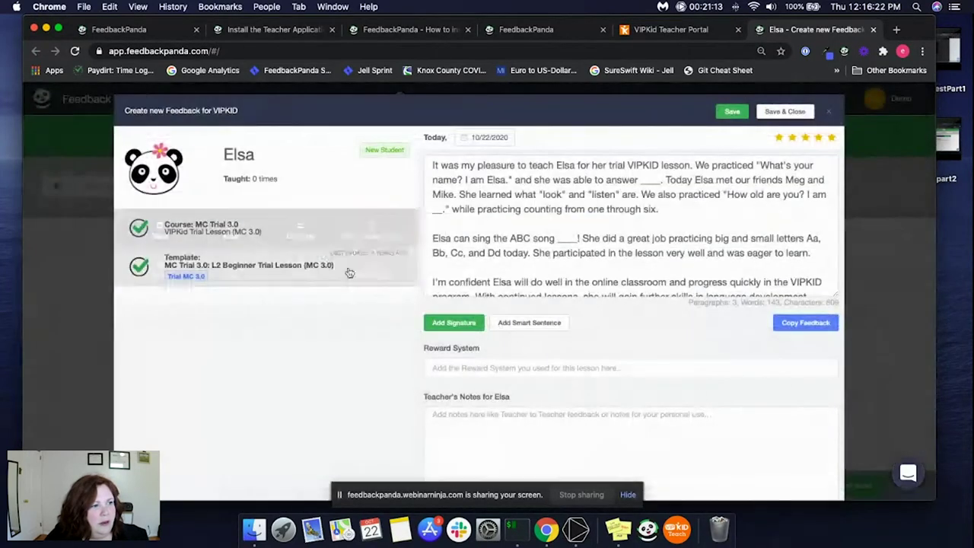
# - Review the shared MC Trial 3.0 templates in FeedbackPandaCloud and the personalised text filled into the trial student's feedback
pyautogui.moveTo(433, 164); pyautogui.dragTo(668, 309)
pyautogui.click(300, 268)
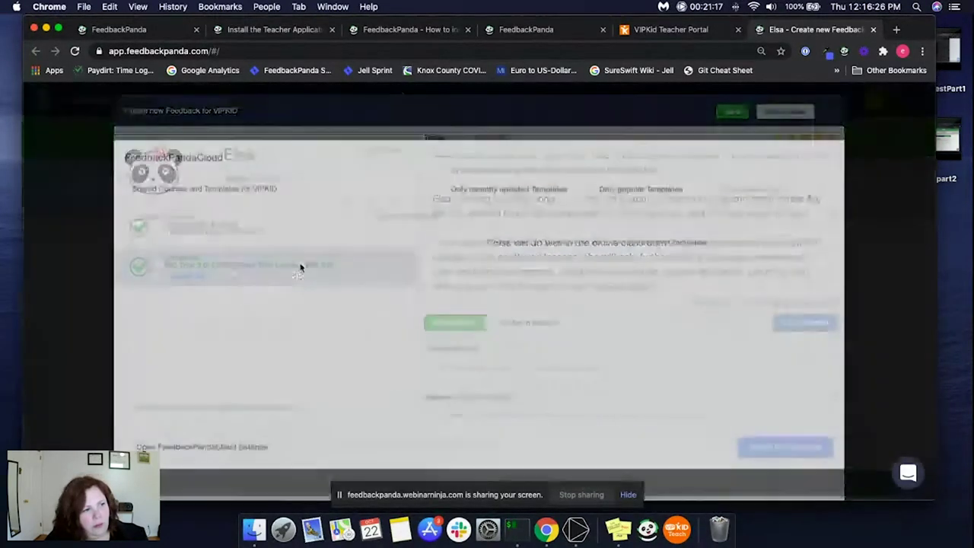
pyautogui.click(197, 255)
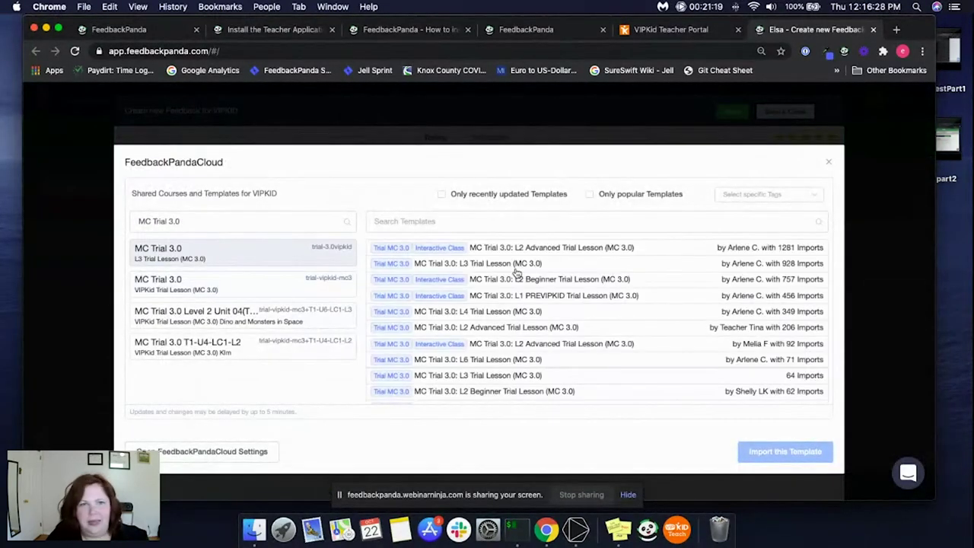
pyautogui.click(829, 162)
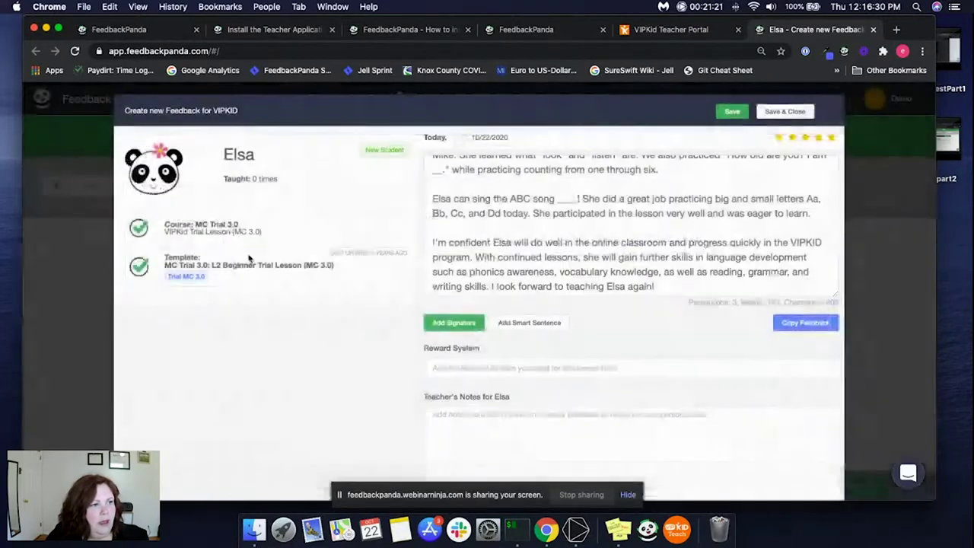
pyautogui.moveTo(476, 199); pyautogui.dragTo(578, 259)
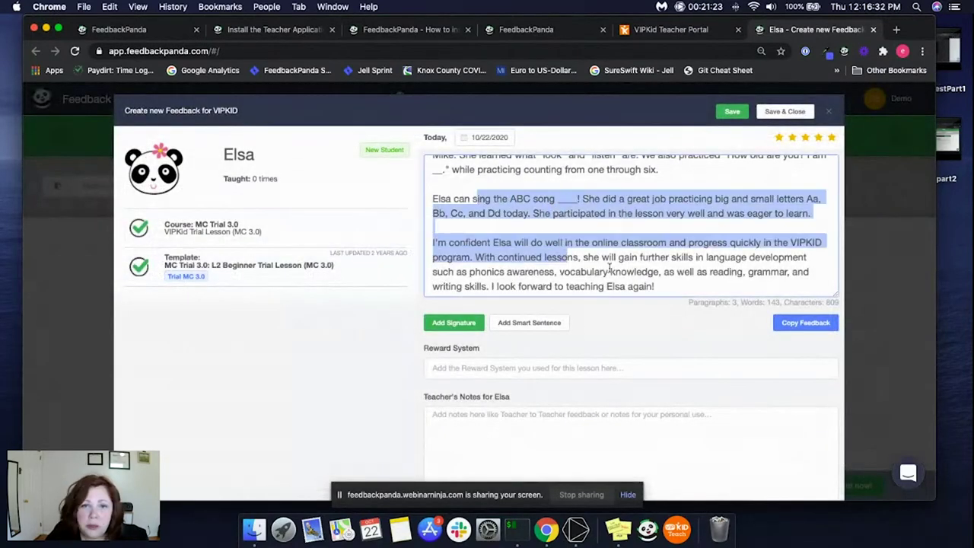
pyautogui.click(610, 270)
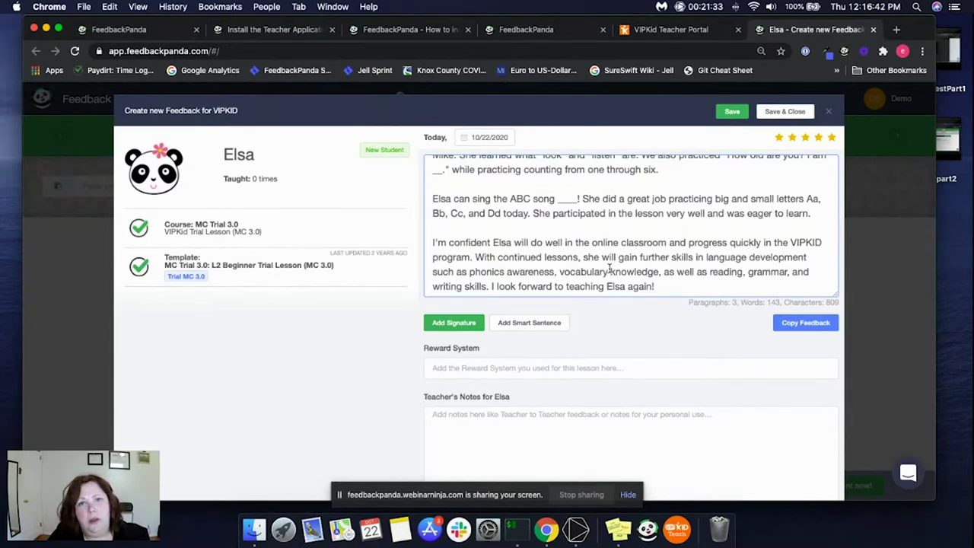
pyautogui.moveTo(656, 287); pyautogui.dragTo(487, 153)
# - Add a separate paragraph before the closing one, saying the student's cat was seen today and was so cute
pyautogui.click(484, 205)
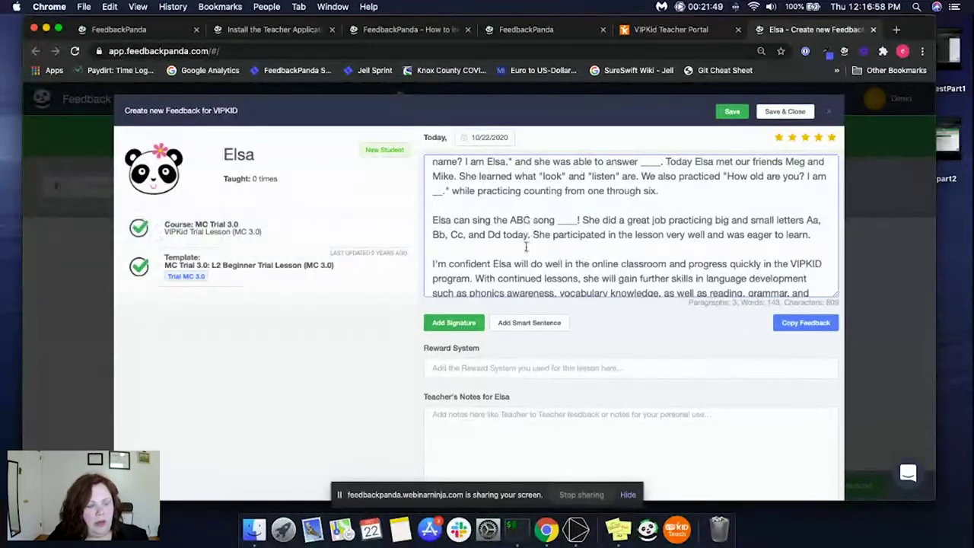
pyautogui.press('Return')
pyautogui.press('Return')
pyautogui.press('Return')
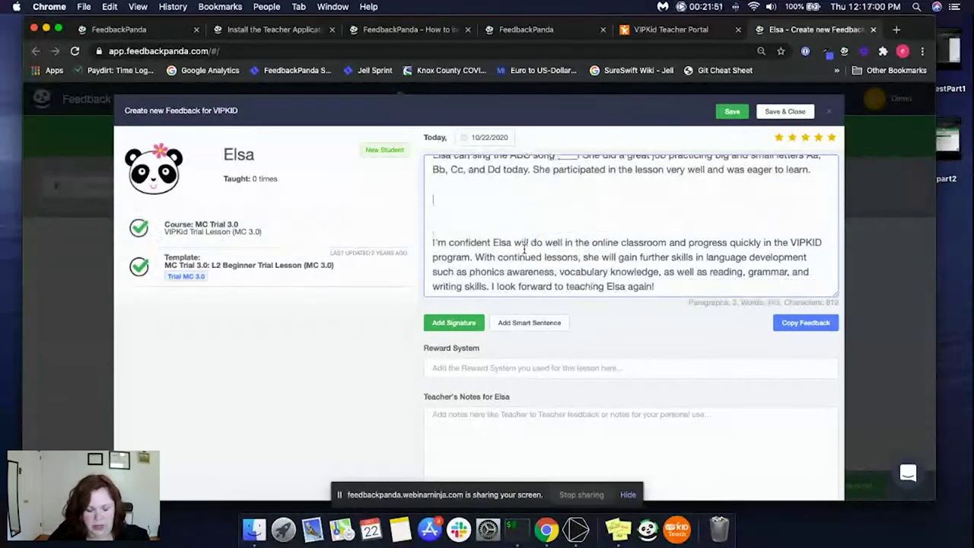
pyautogui.write("I saw Elsa'")
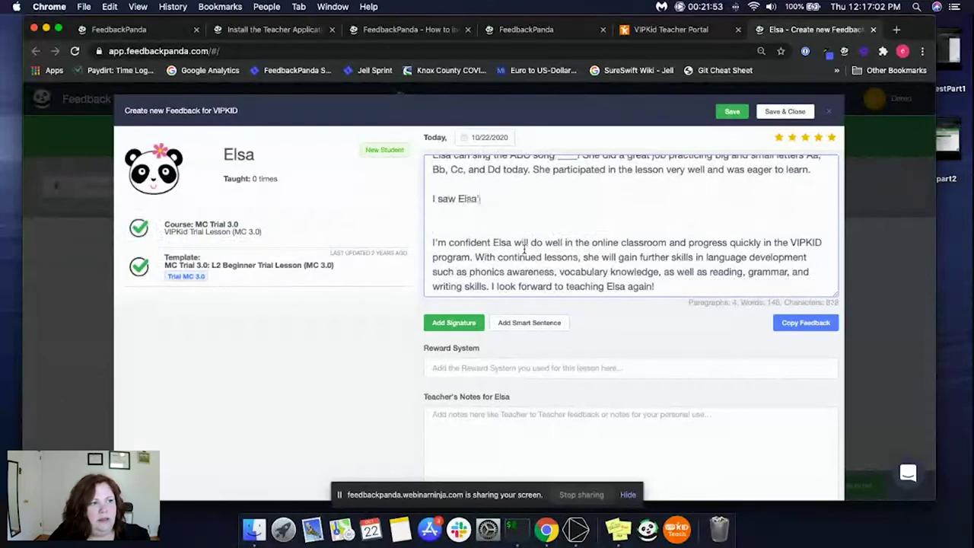
pyautogui.write('s cat today. It was so cute!')
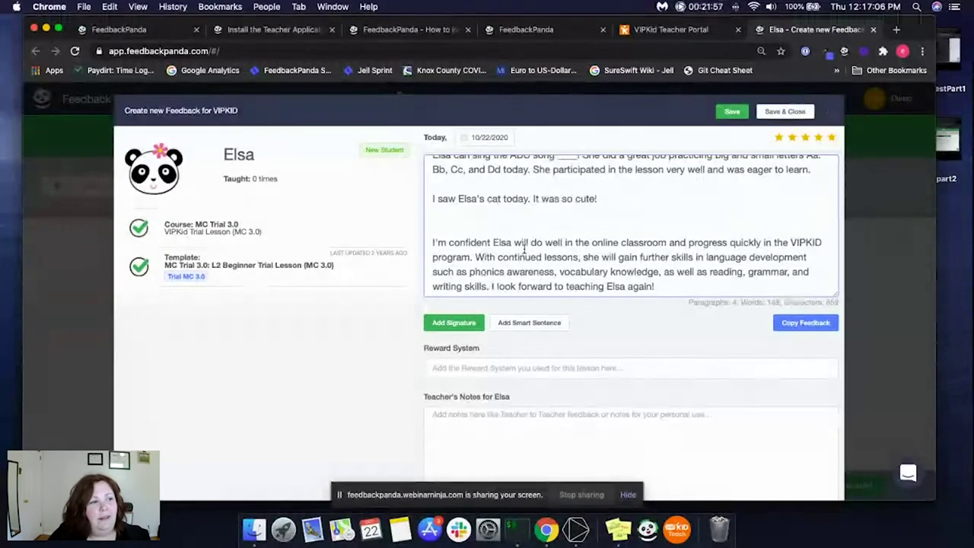
pyautogui.press('Delete')
pyautogui.scroll(-2, 524, 250)
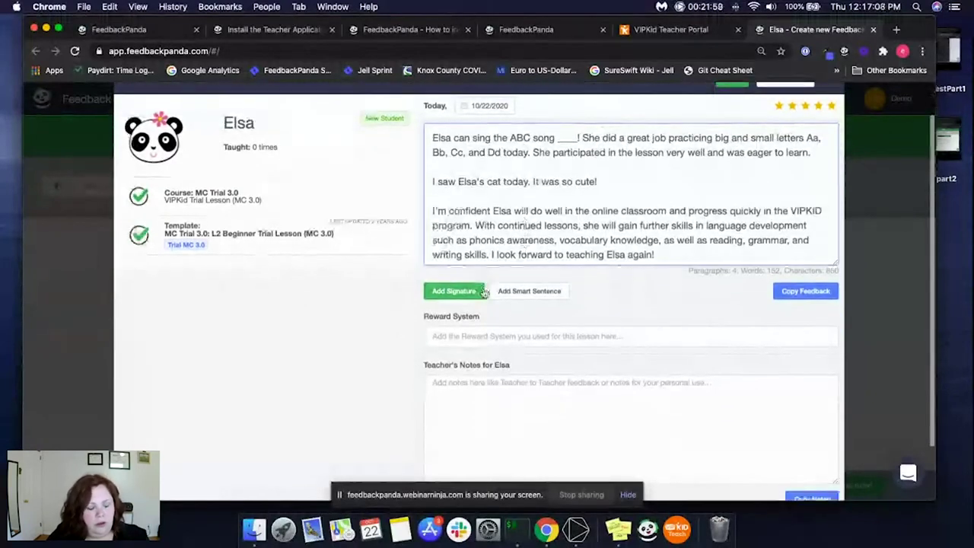
# - Set the reward system to "Frozen" and enter "Cute kid. Work on ABC" in the teacher's notes for the student
pyautogui.click(452, 332)
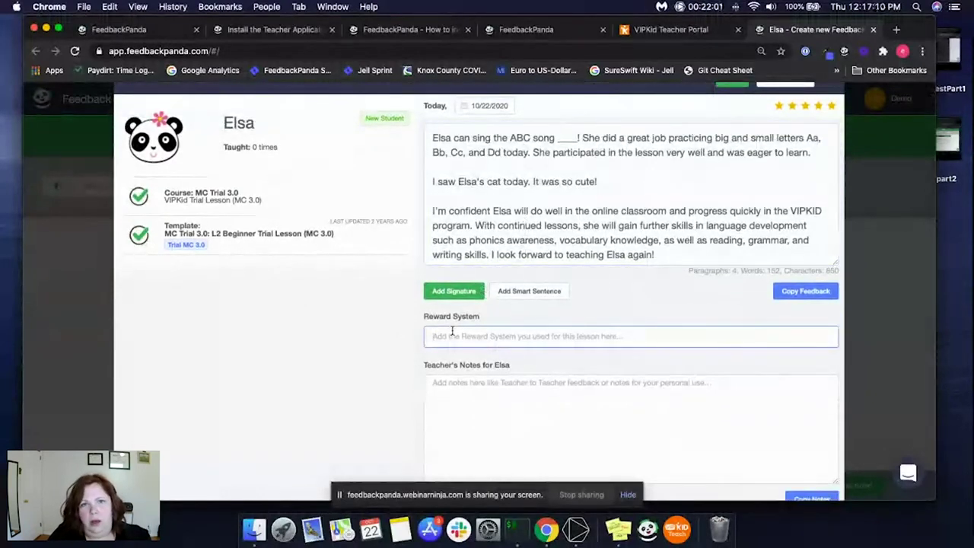
pyautogui.write('Frog')
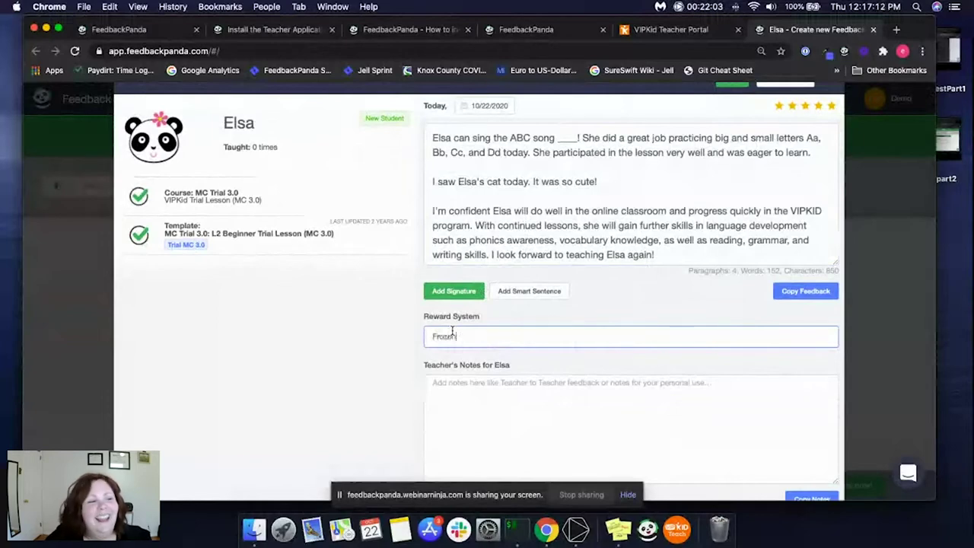
pyautogui.click(466, 395)
pyautogui.write('Cute')
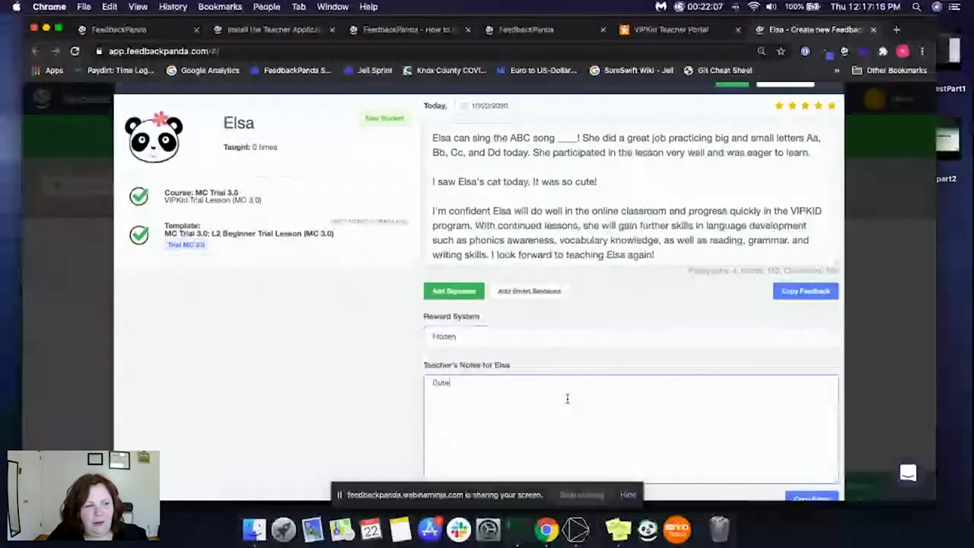
pyautogui.write(' kid. ')
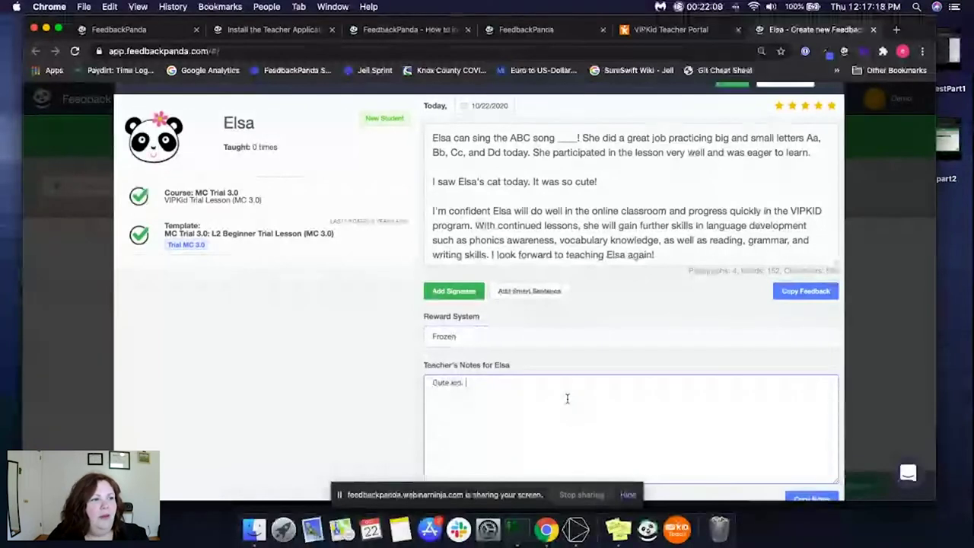
pyautogui.write('Work on')
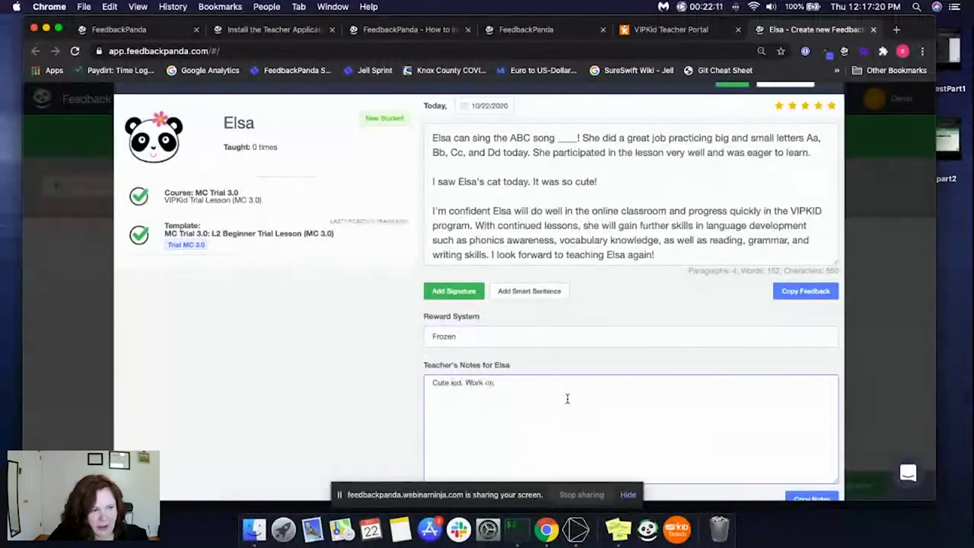
pyautogui.write(' AC')
pyautogui.press('BackSpace')
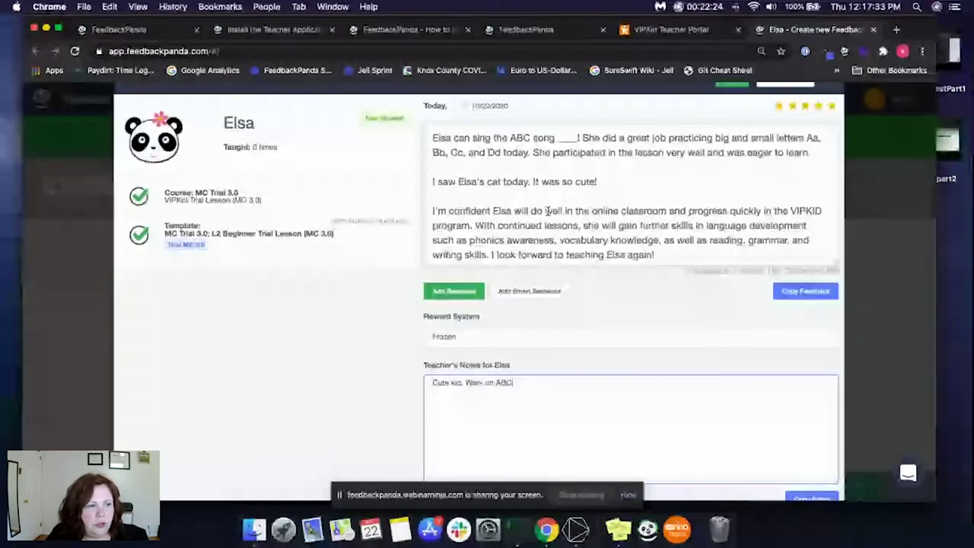
# - Start a new smart sentence in the IT + Hardware category and name it "Headphone Issues"
pyautogui.click(533, 291)
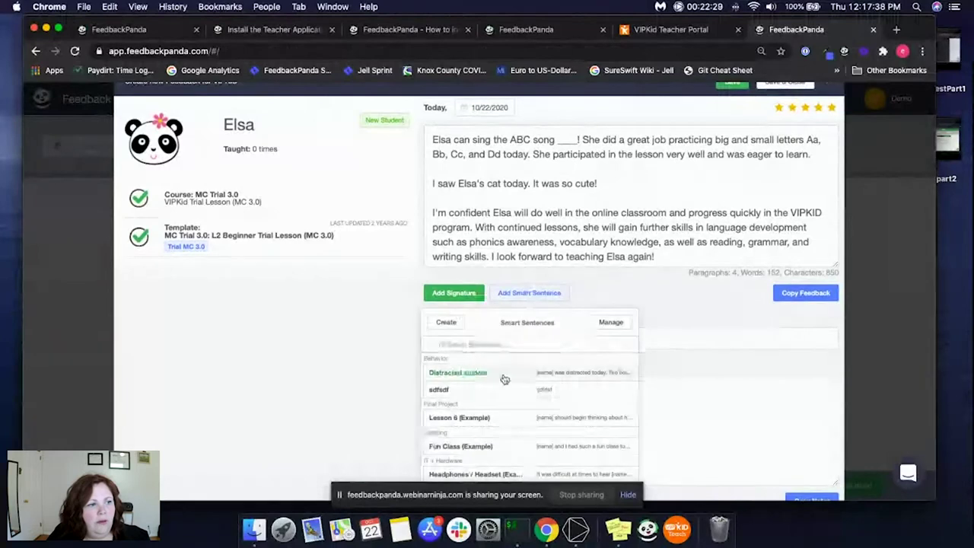
pyautogui.click(610, 322)
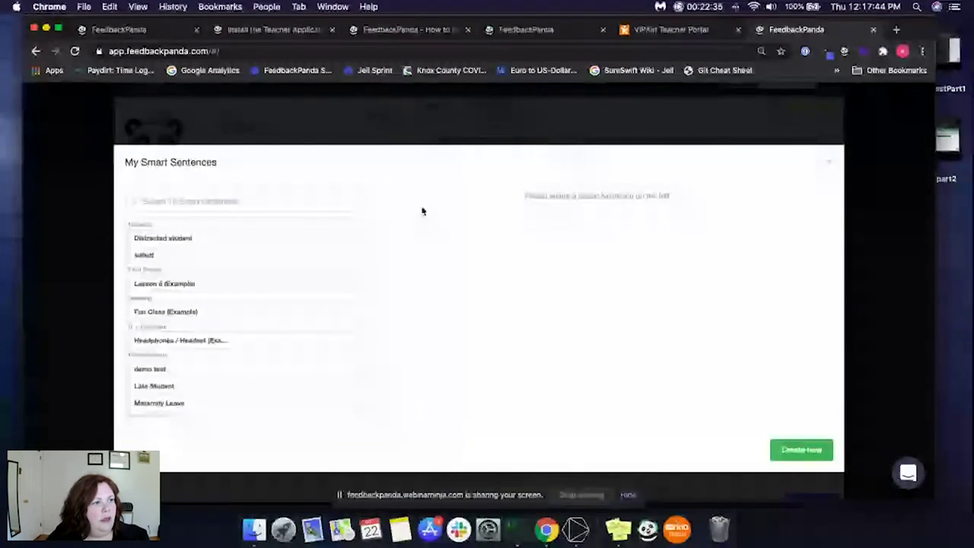
pyautogui.click(798, 450)
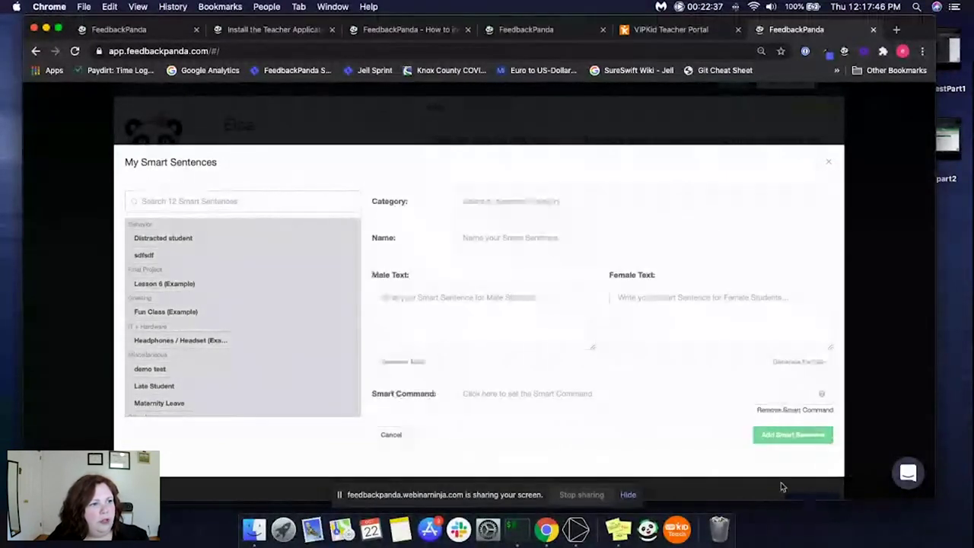
pyautogui.click(561, 202)
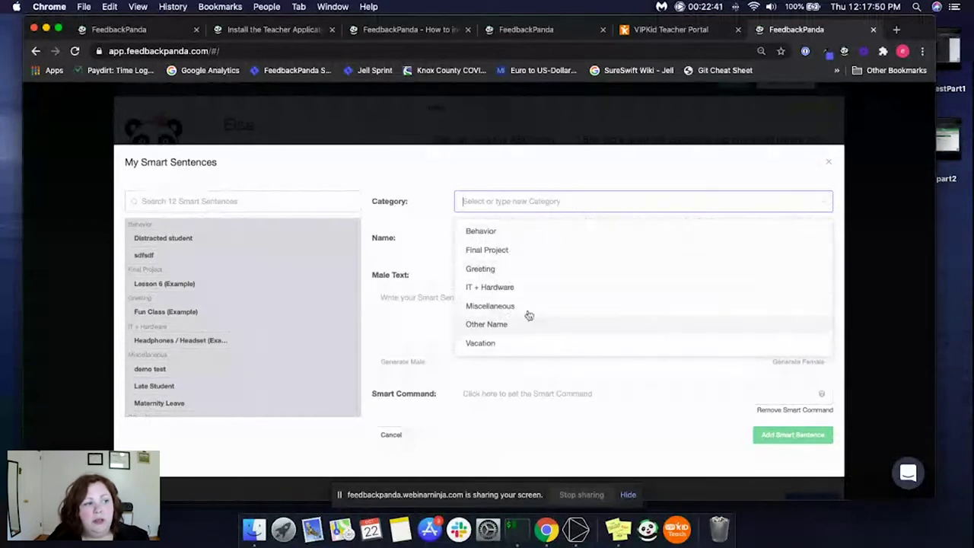
pyautogui.click(511, 258)
pyautogui.click(609, 208)
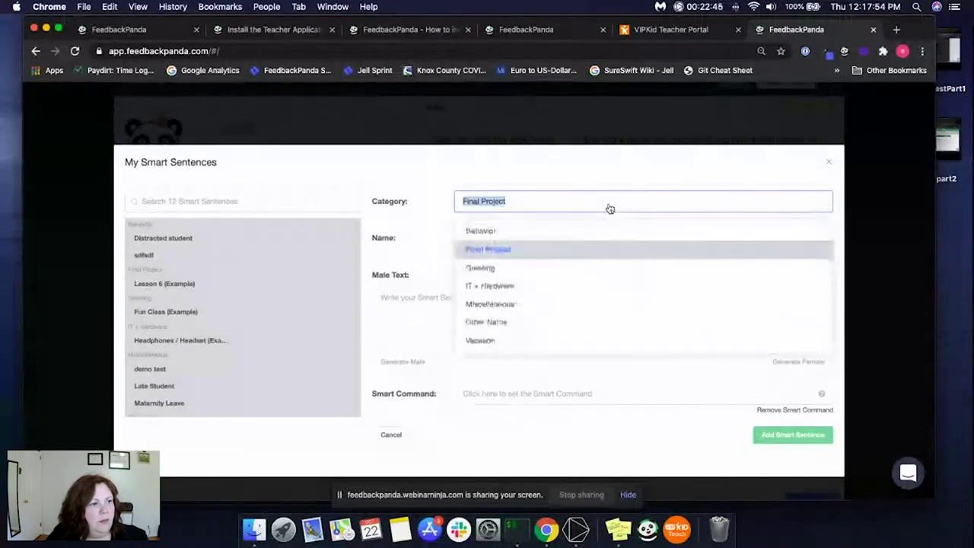
pyautogui.click(492, 285)
pyautogui.click(518, 240)
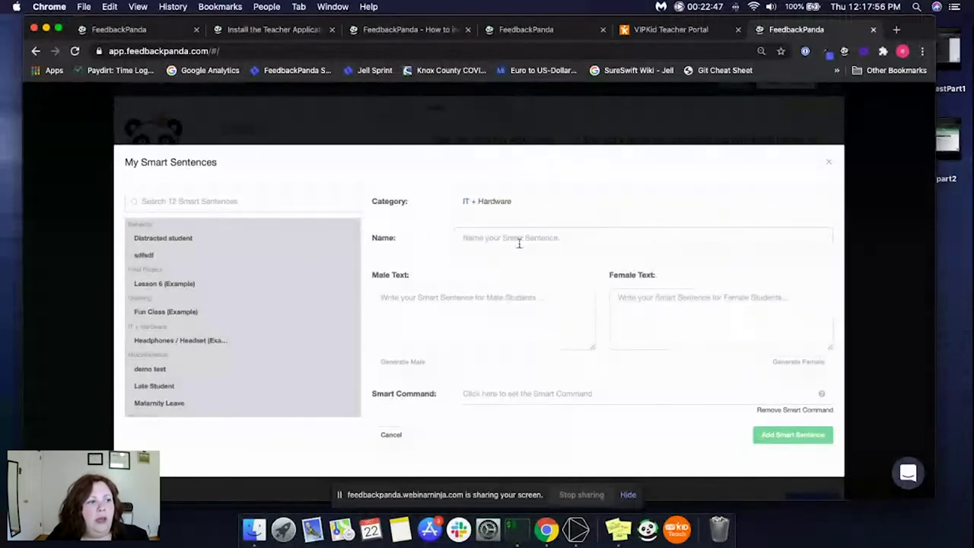
pyautogui.write('Headp')
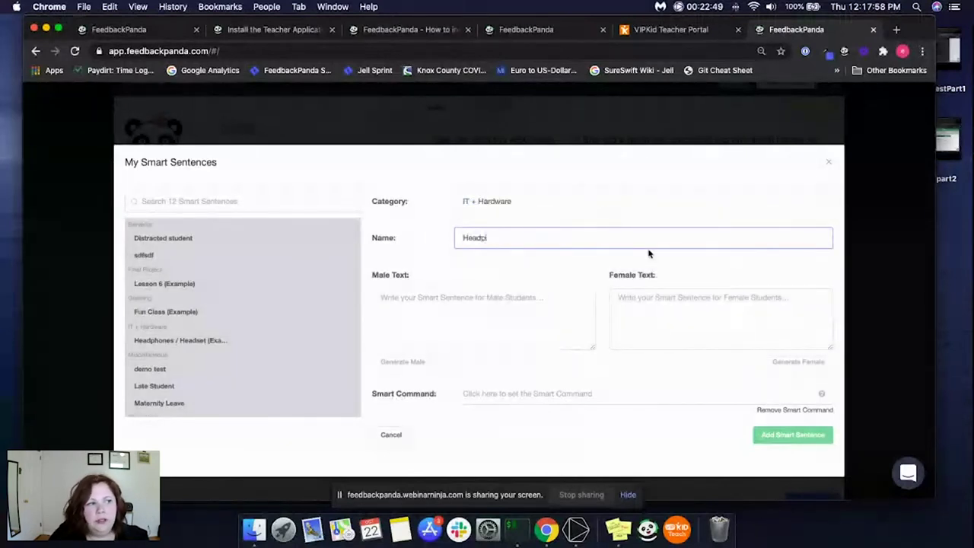
pyautogui.write('hone Issues')
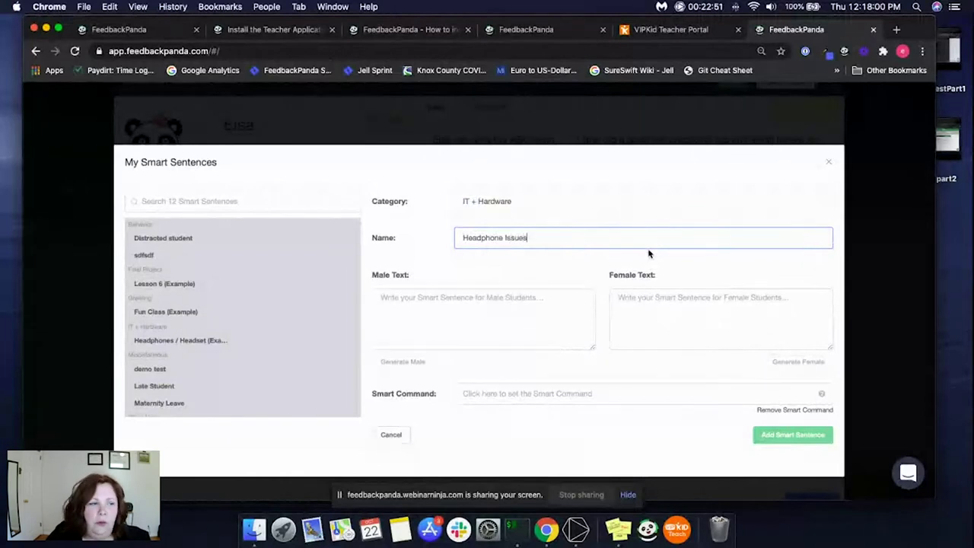
# - Begin the male text of the Headphone Issues smart sentence with the [name] placeholder
pyautogui.click(579, 318)
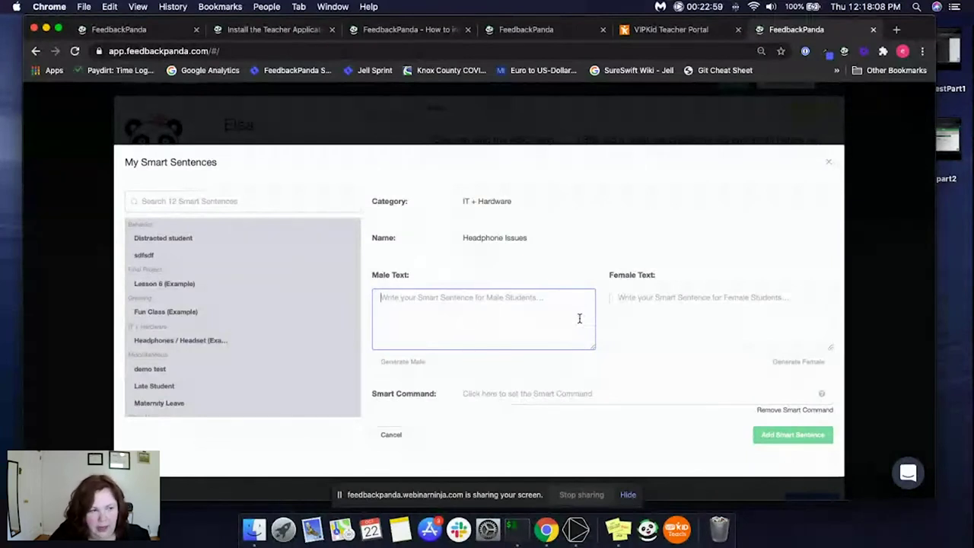
pyautogui.write('[name')
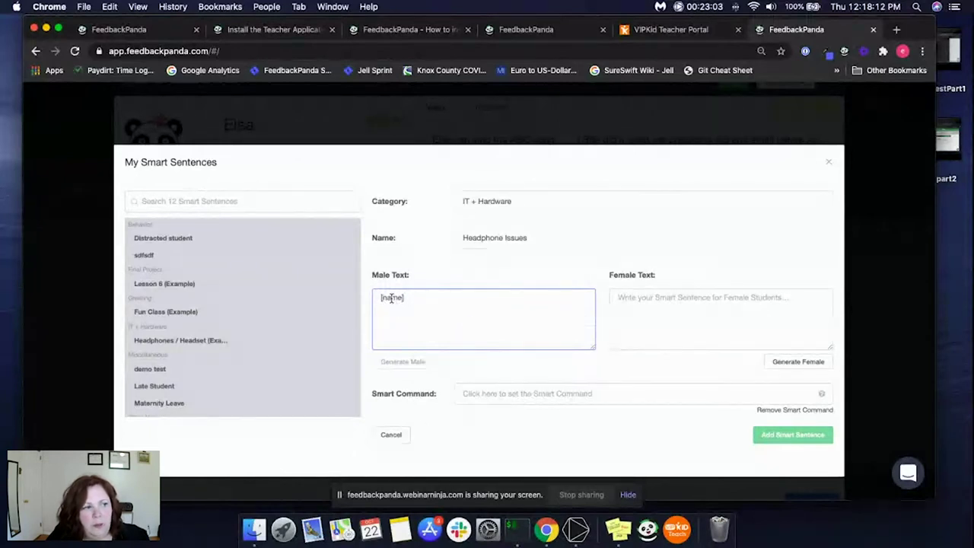
pyautogui.doubleClick(396, 298)
pyautogui.click(428, 299)
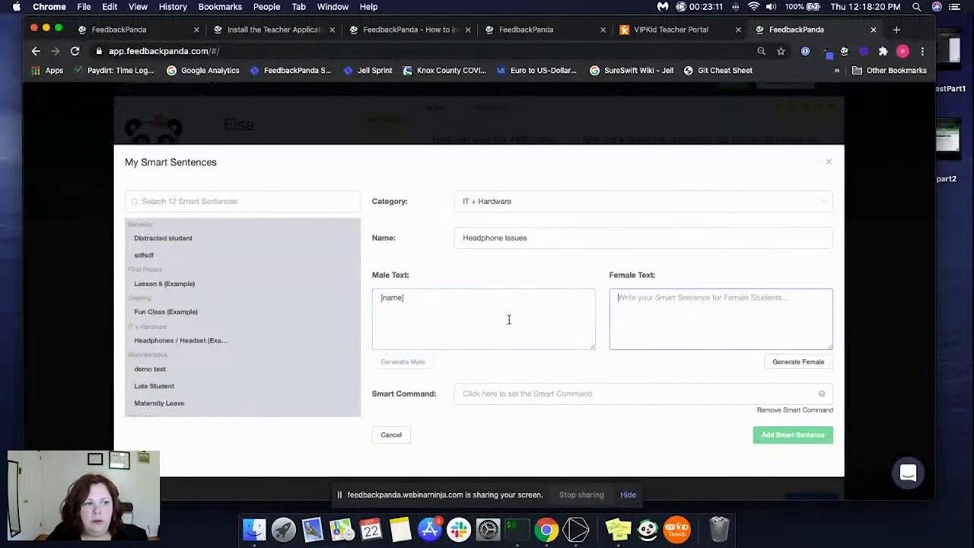
pyautogui.click(656, 312)
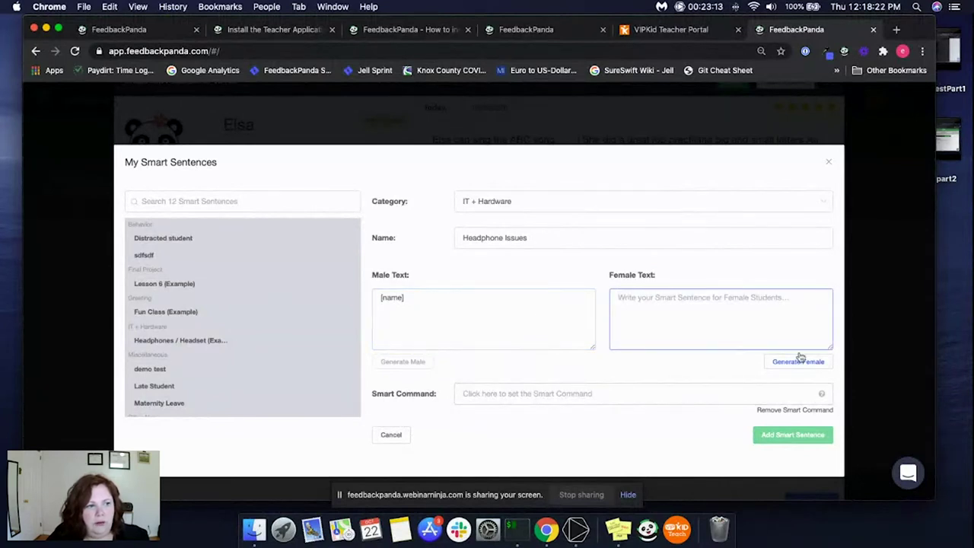
pyautogui.click(399, 291)
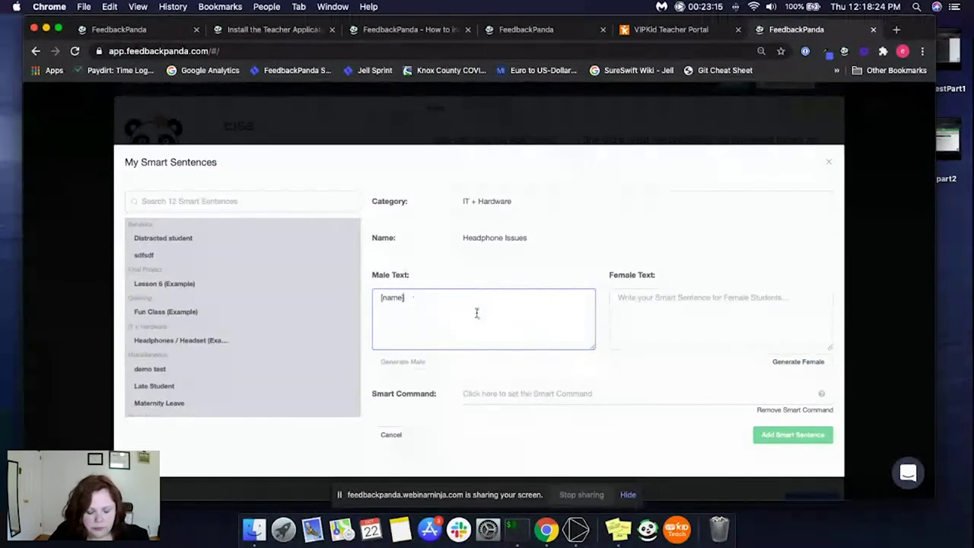
# - Continue the male text with "had some headphone issues today. It was hard to hear him. I look forward to being able to hear next class."
pyautogui.write('had')
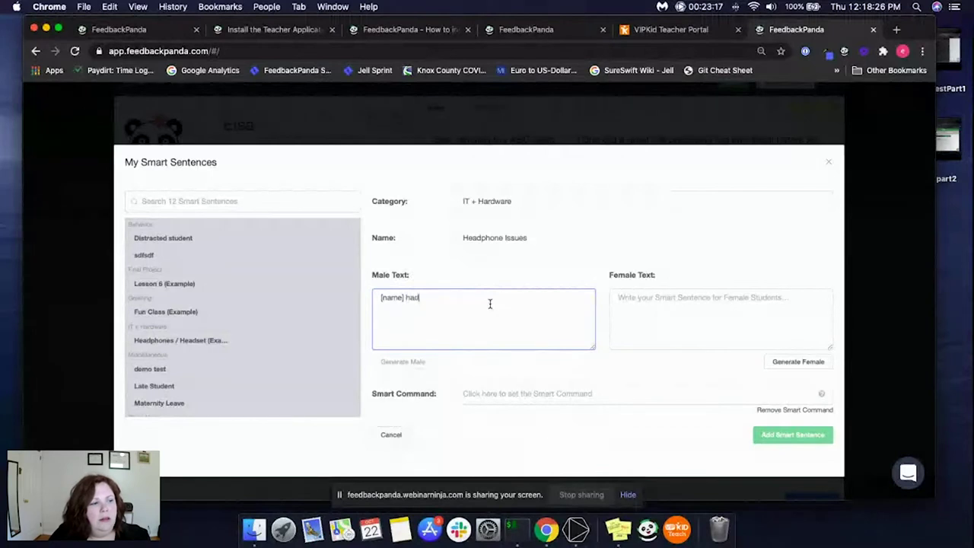
pyautogui.write(' some headphone issues ')
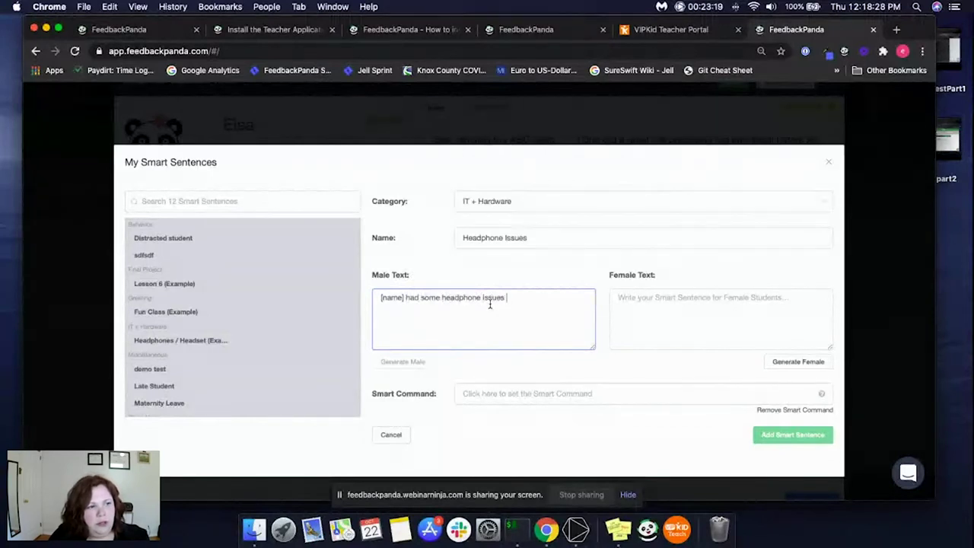
pyautogui.write('today. It was hard to ')
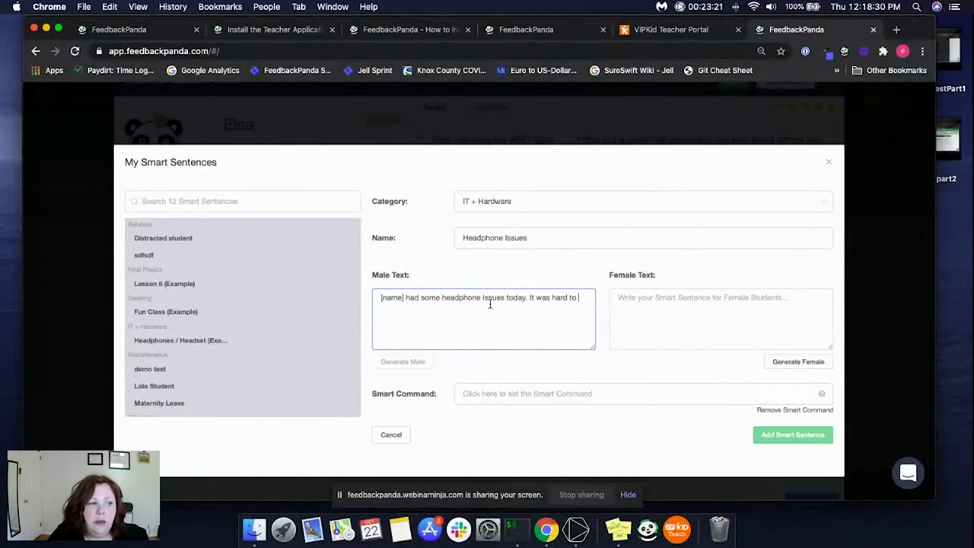
pyautogui.write('hear him. ')
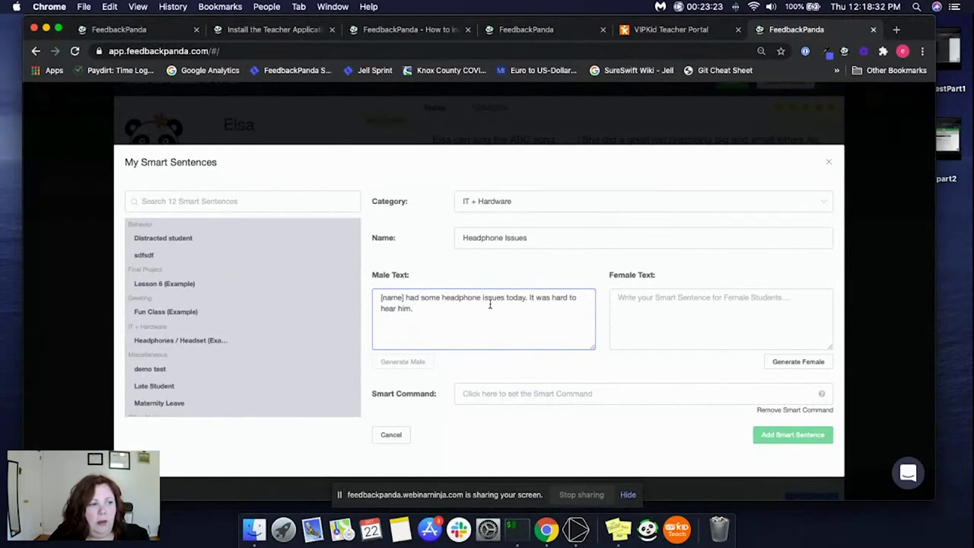
pyautogui.write('I look forward')
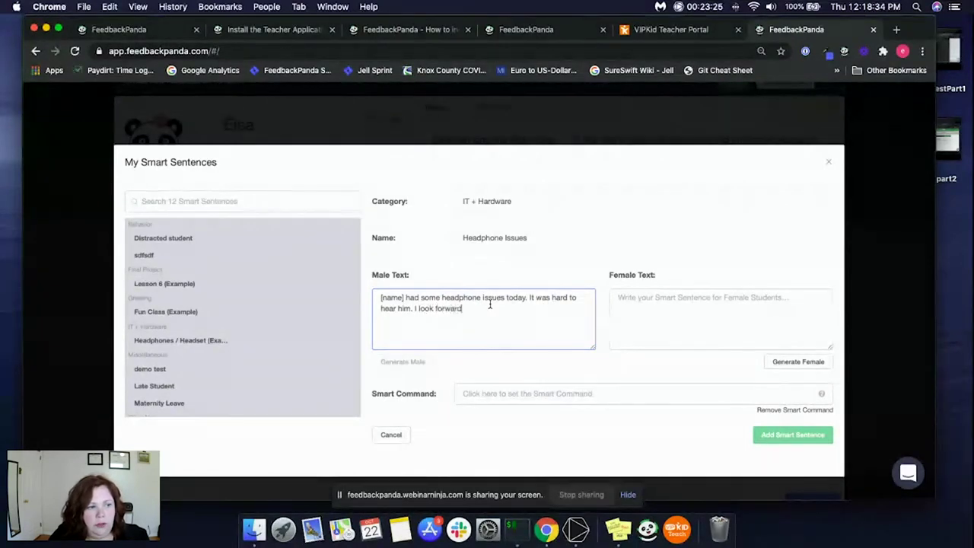
pyautogui.write(' to being a')
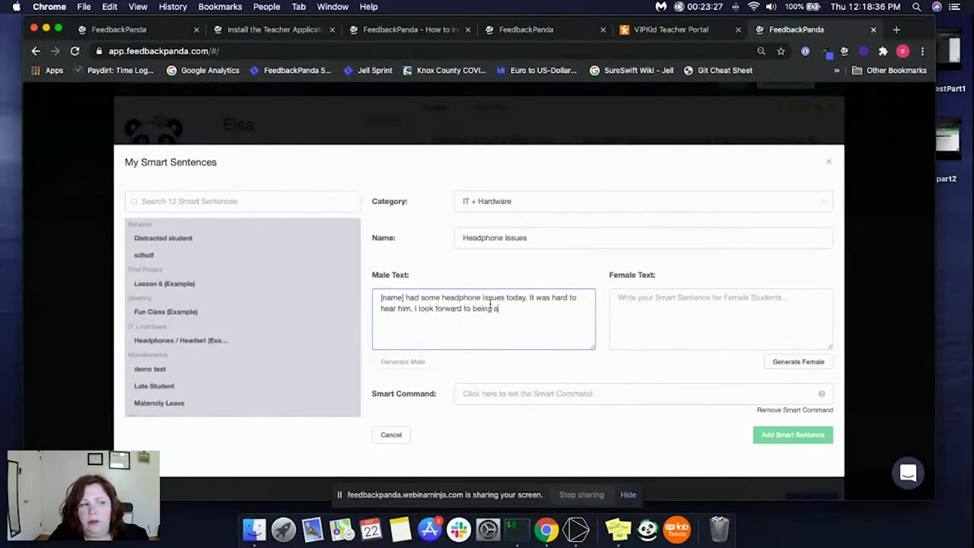
pyautogui.write('ble to hear next clas')
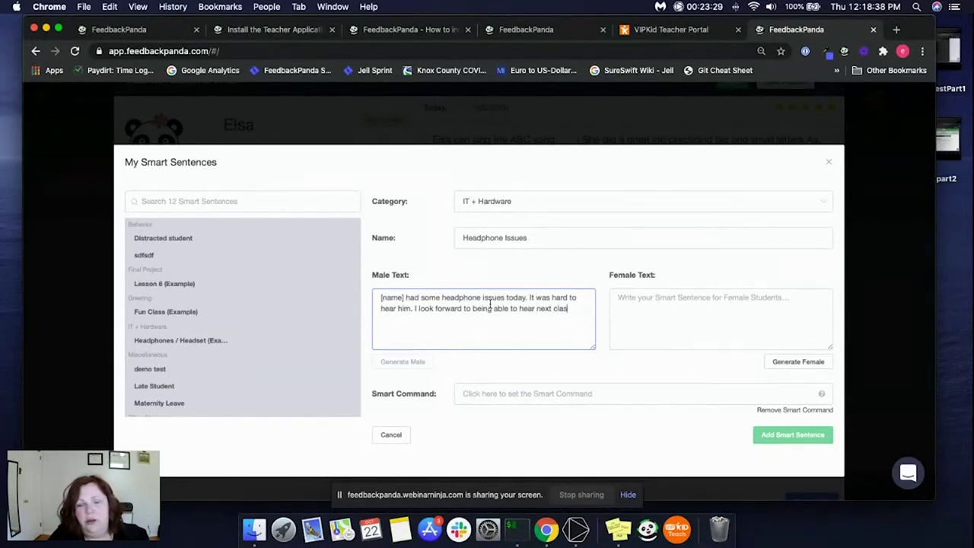
pyautogui.write('s.')
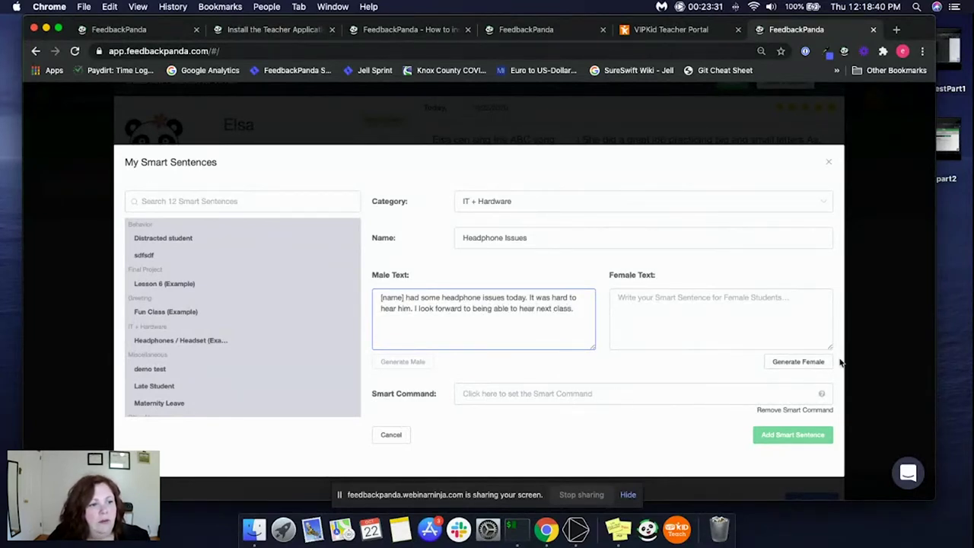
# - Generate the female text from the male version and check its pronoun and closing sentence
pyautogui.click(801, 363)
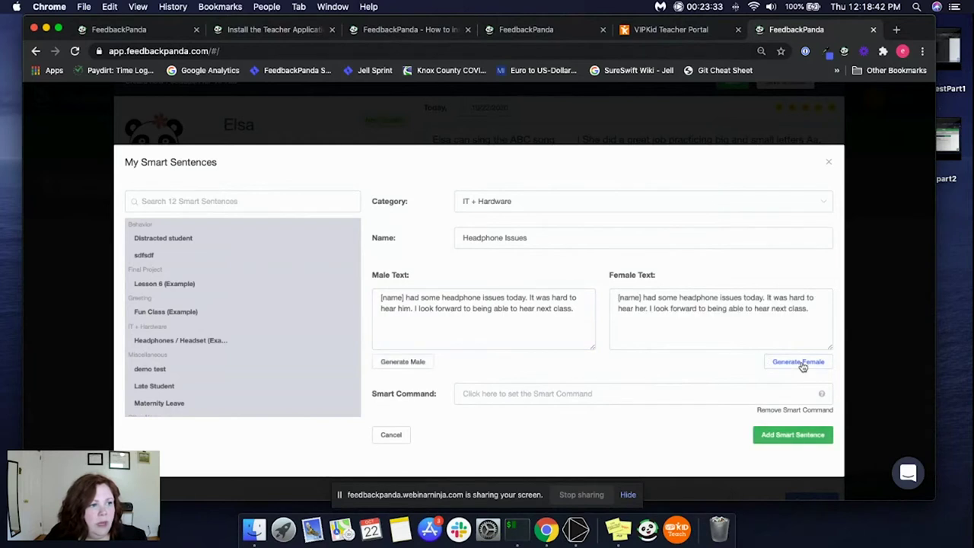
pyautogui.doubleClick(641, 308)
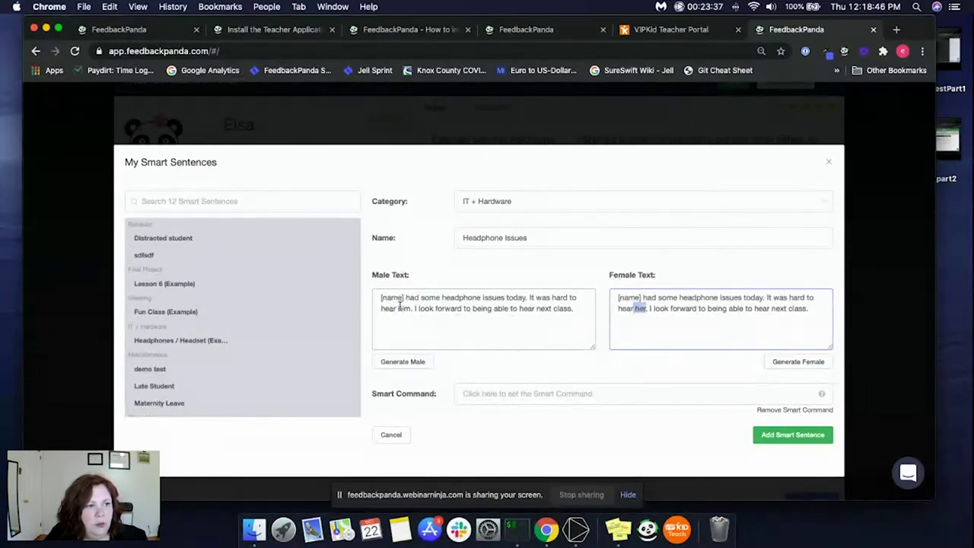
pyautogui.click(664, 310)
pyautogui.moveTo(664, 310); pyautogui.dragTo(809, 308)
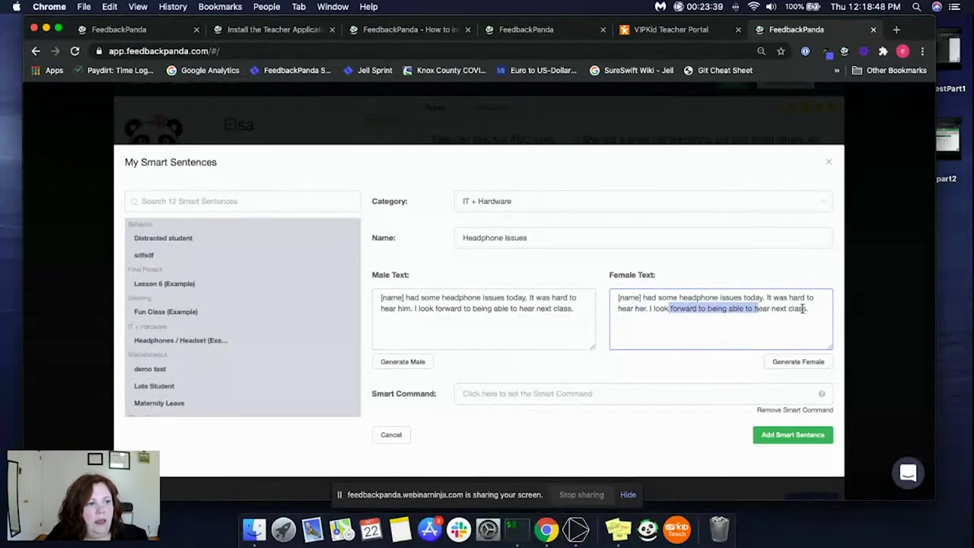
pyautogui.click(718, 308)
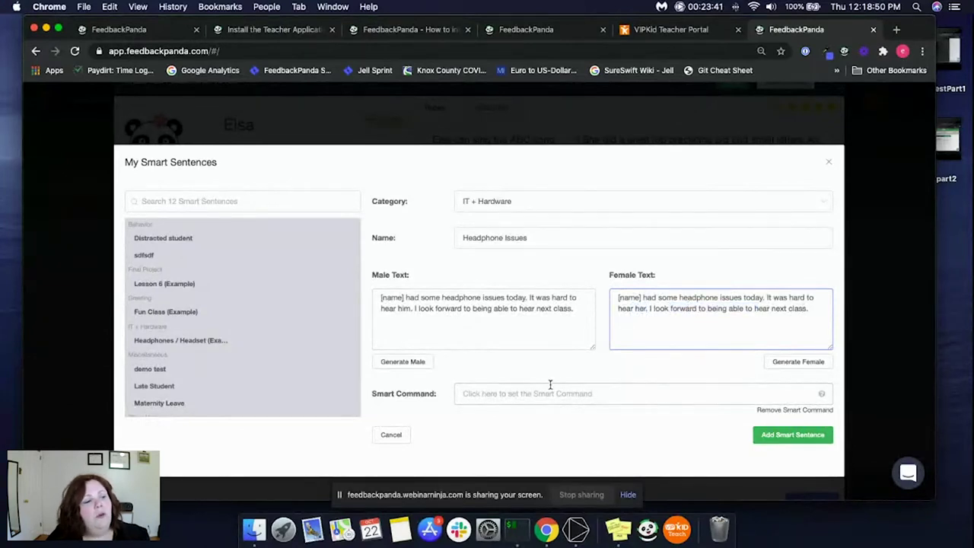
# - Read the help on smart commands, then add the smart sentence without assigning a command
pyautogui.click(492, 395)
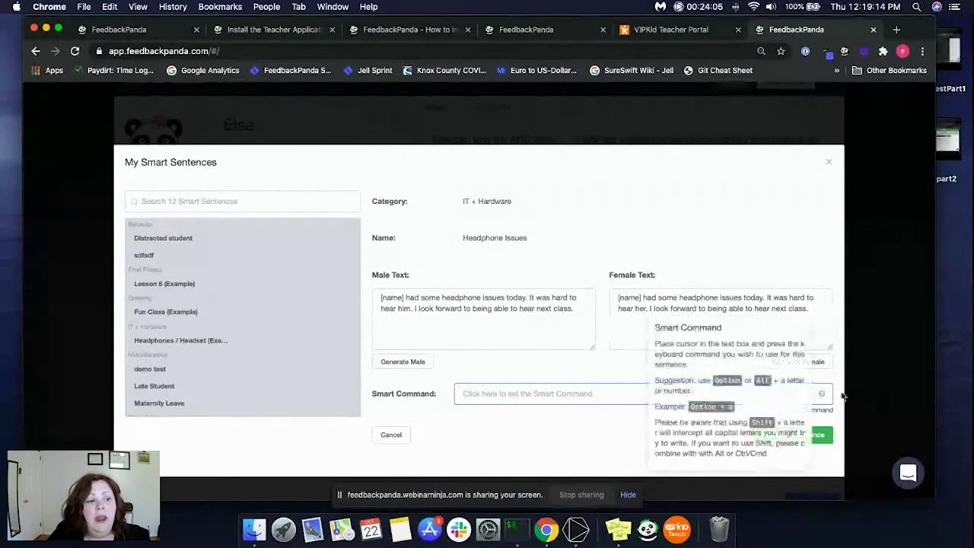
pyautogui.moveTo(822, 396)
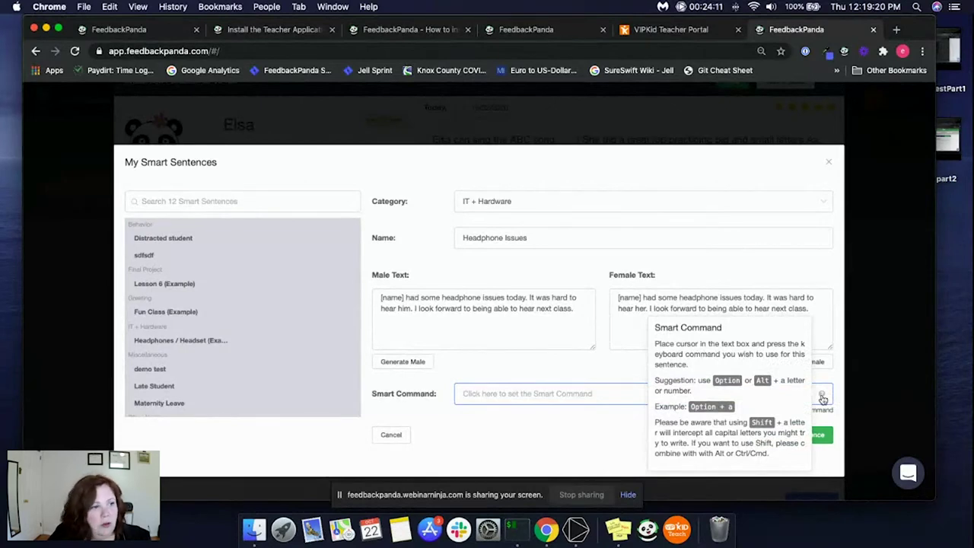
pyautogui.click(795, 434)
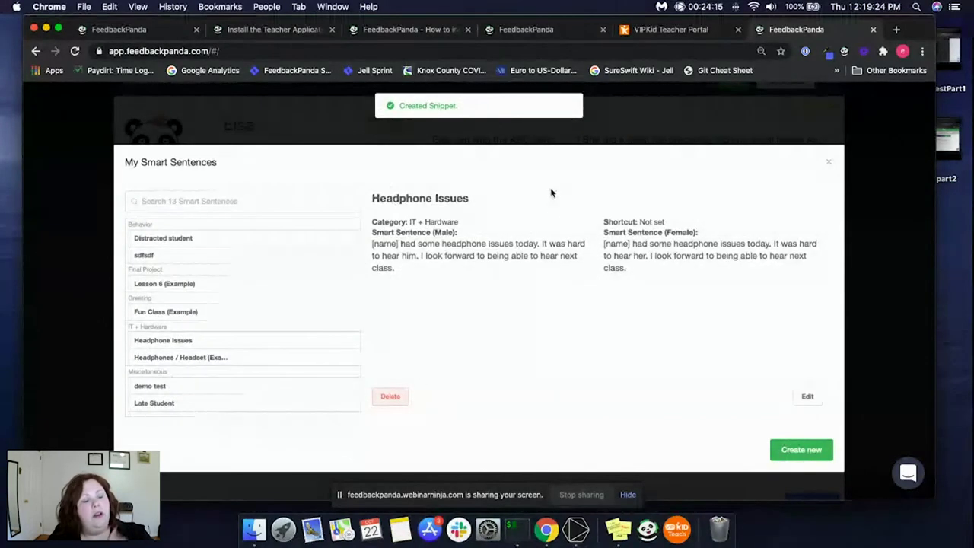
pyautogui.click(801, 450)
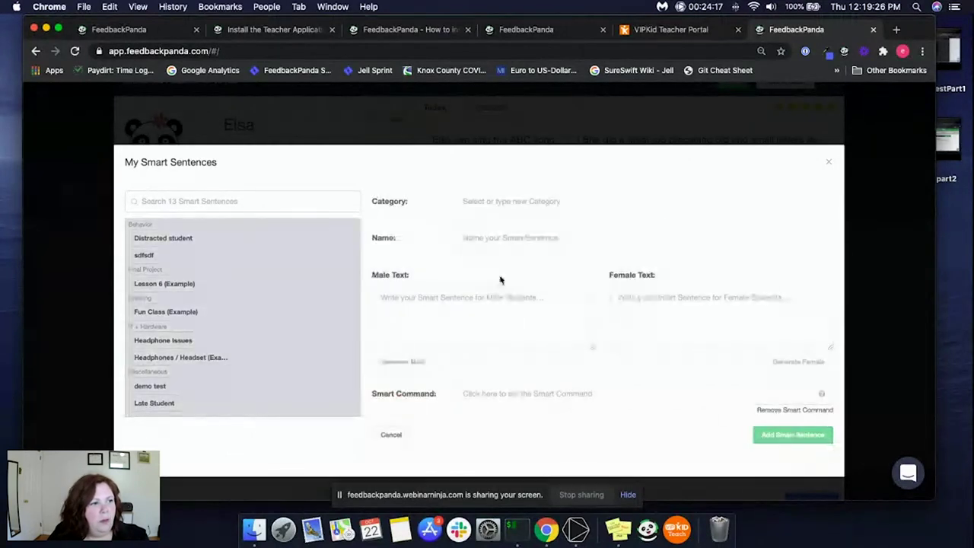
pyautogui.click(529, 202)
pyautogui.click(496, 341)
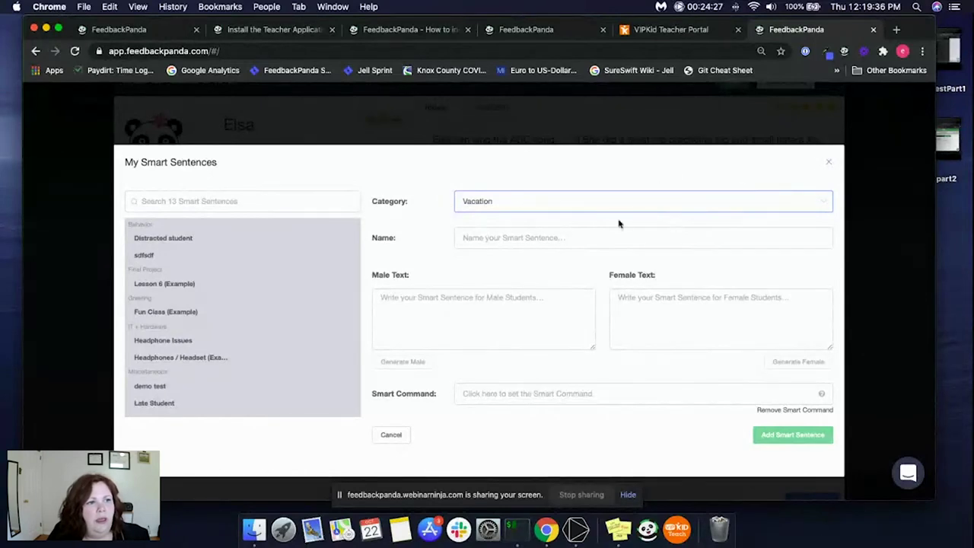
# - Return to the student's feedback and insert the "Headphone Issues" smart sentence as a separate paragraph after the one about the cat
pyautogui.click(829, 163)
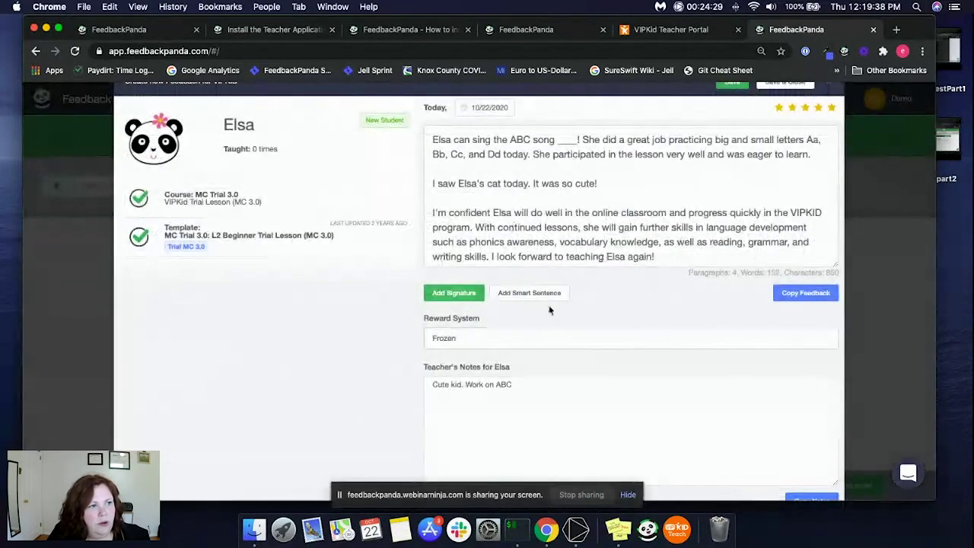
pyautogui.click(642, 178)
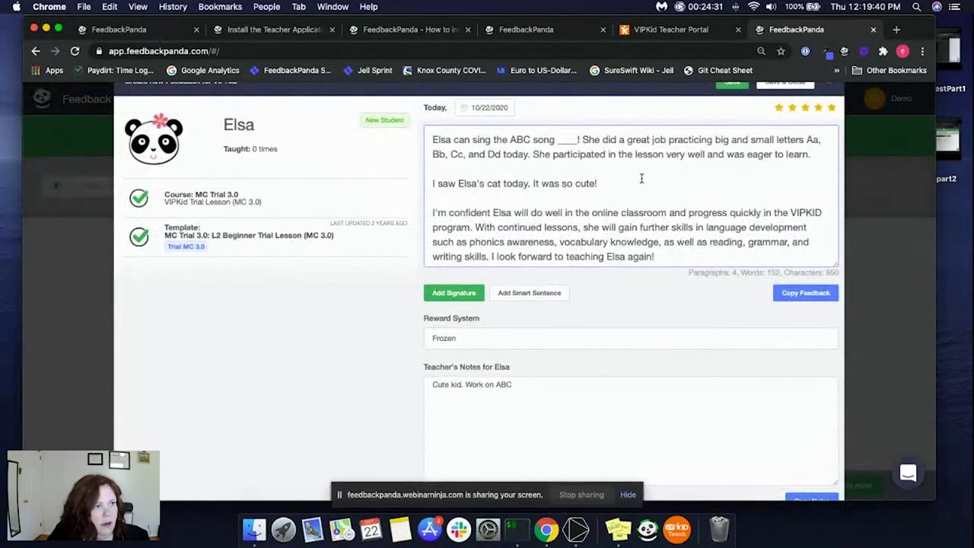
pyautogui.press('Return')
pyautogui.press('Return')
pyautogui.click(545, 294)
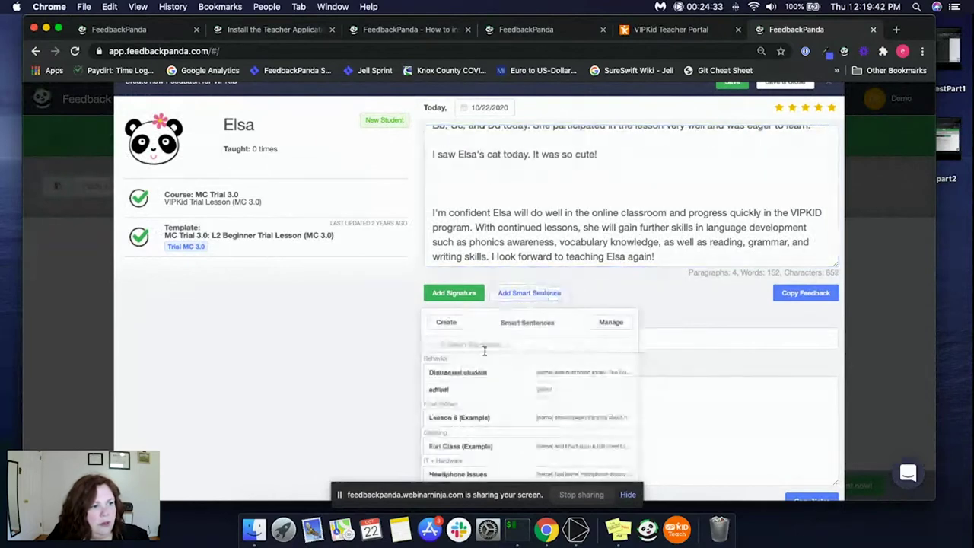
pyautogui.click(470, 344)
pyautogui.write('he')
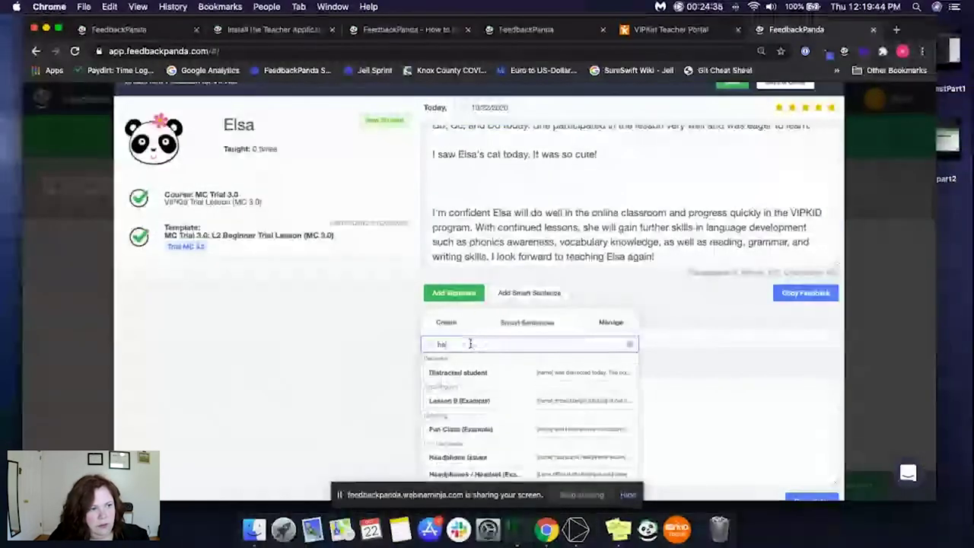
pyautogui.write('a')
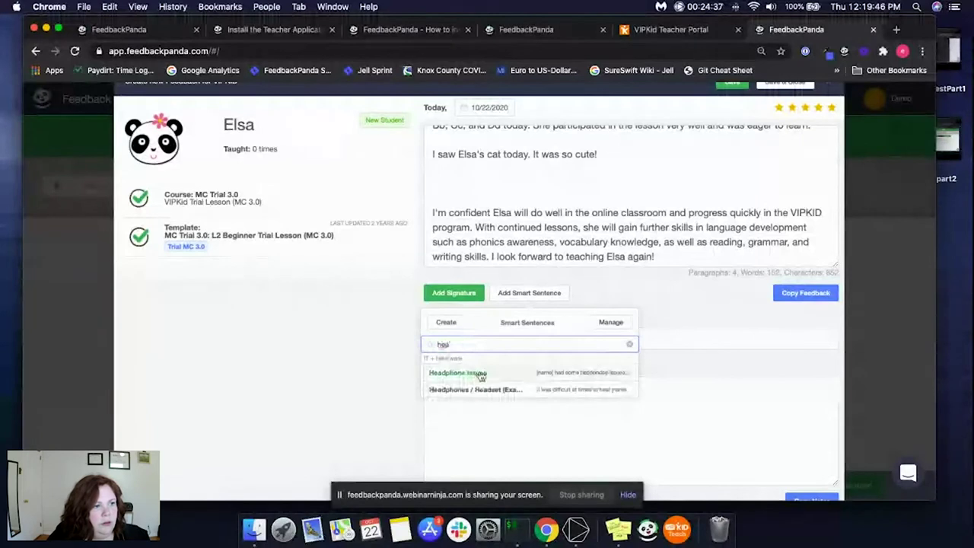
pyautogui.click(481, 373)
pyautogui.scroll(1, 493, 220)
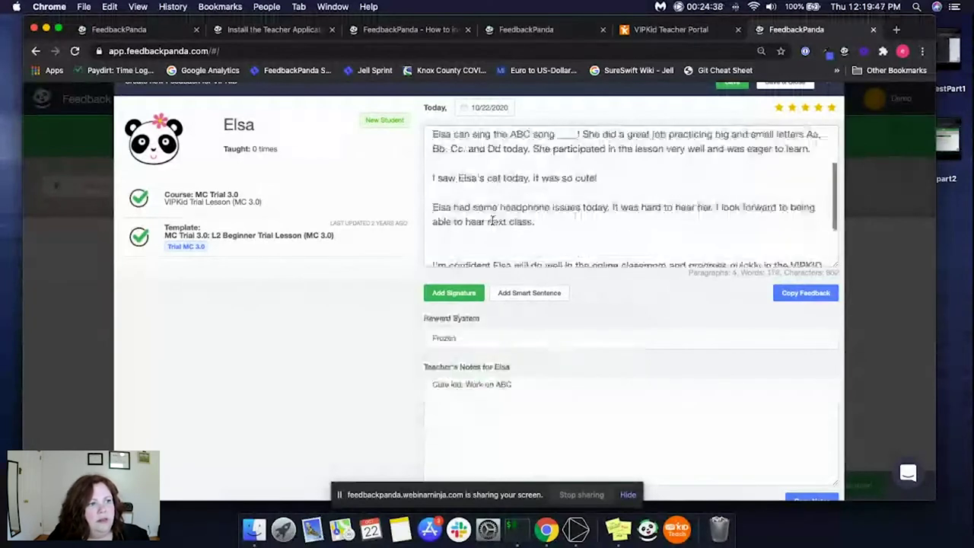
# - Remove the extra blank line after the headphone paragraph and copy the finished feedback
pyautogui.click(569, 226)
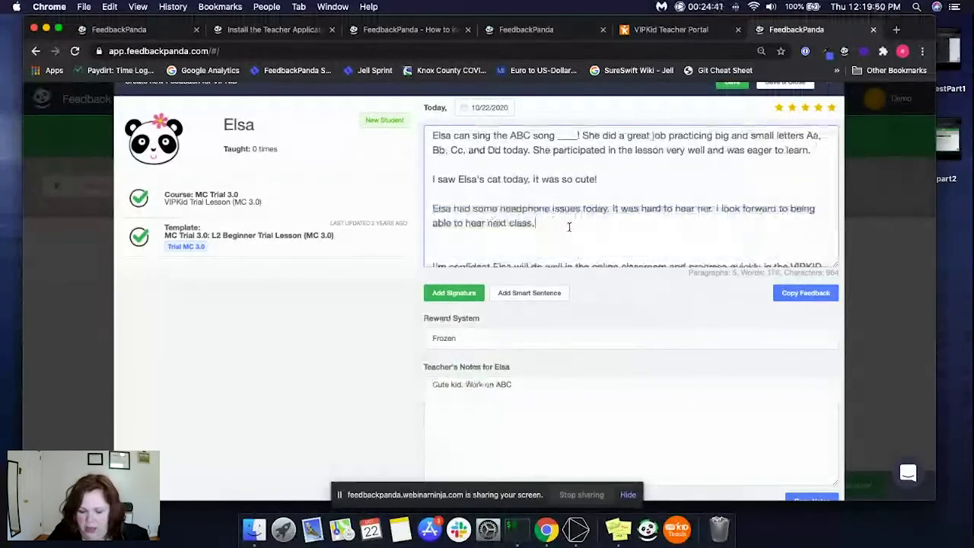
pyautogui.press('Delete')
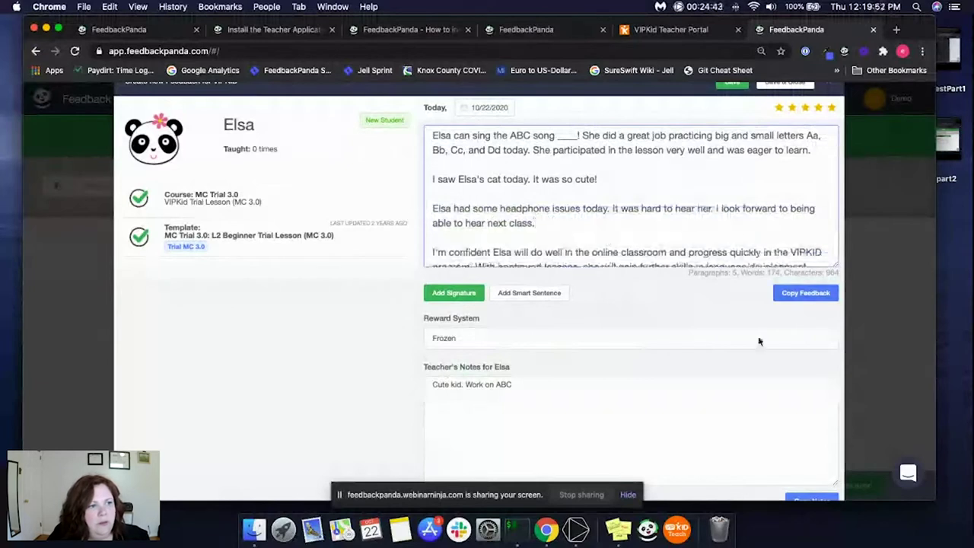
pyautogui.click(805, 292)
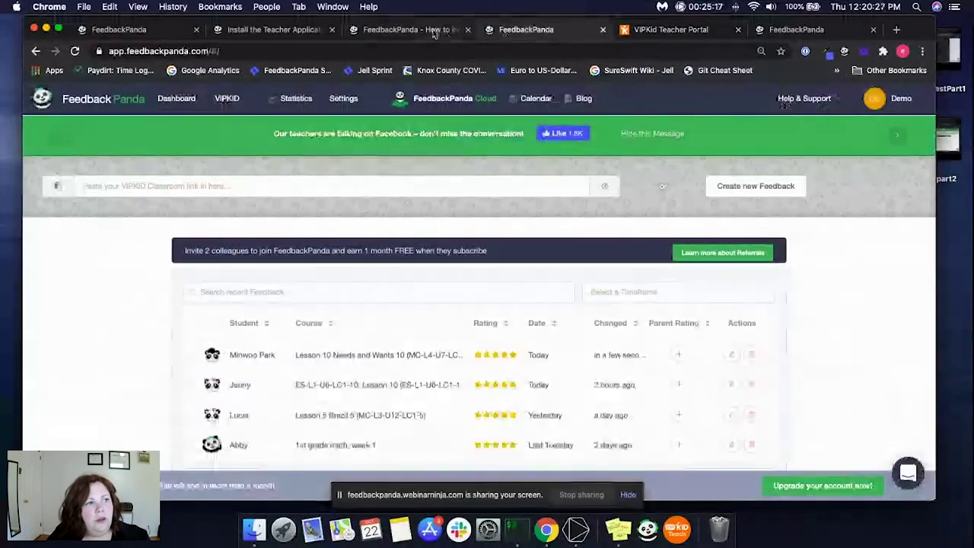
# - Return to the trial student's feedback and look through the shared MC Trial 3.0 templates in FeedbackPandaCloud without importing one
pyautogui.click(434, 31)
pyautogui.click(797, 29)
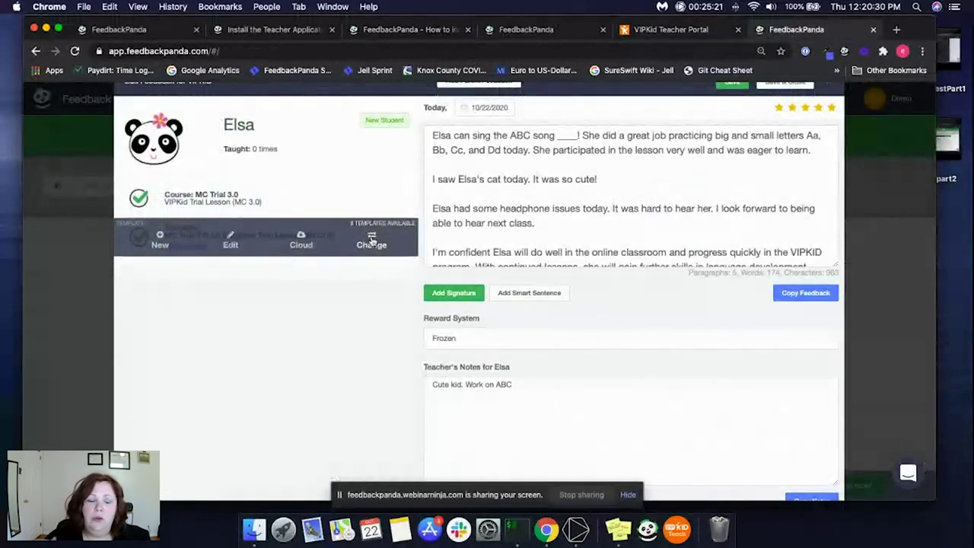
pyautogui.click(301, 241)
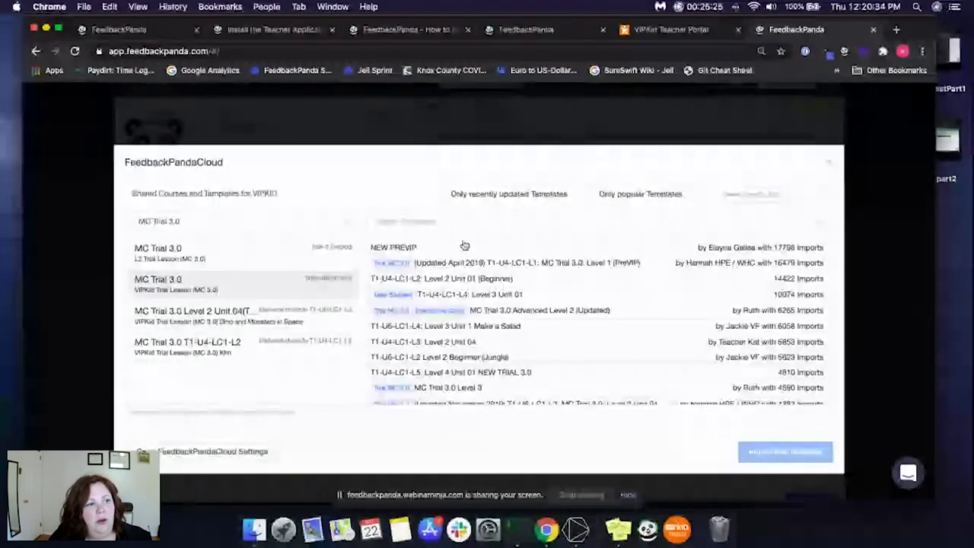
pyautogui.click(829, 162)
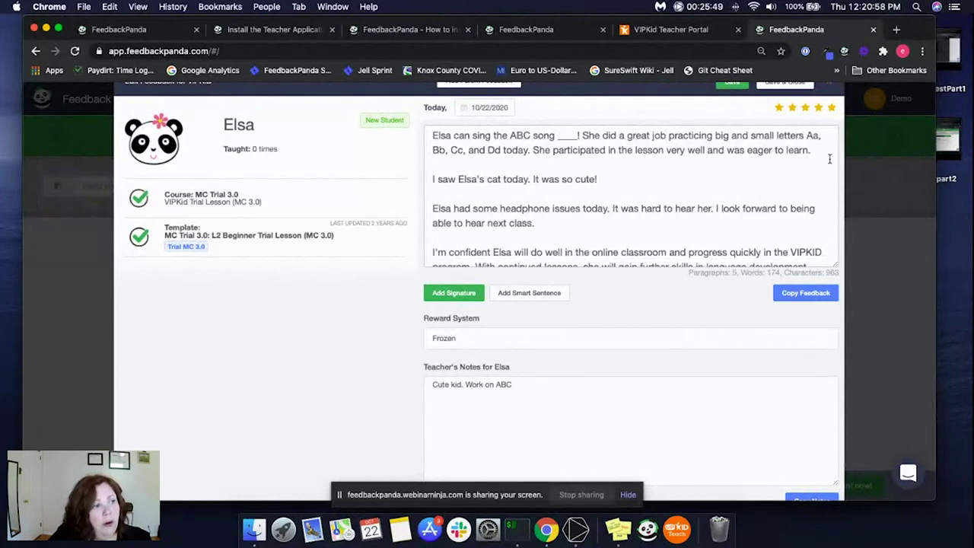
pyautogui.moveTo(293, 242)
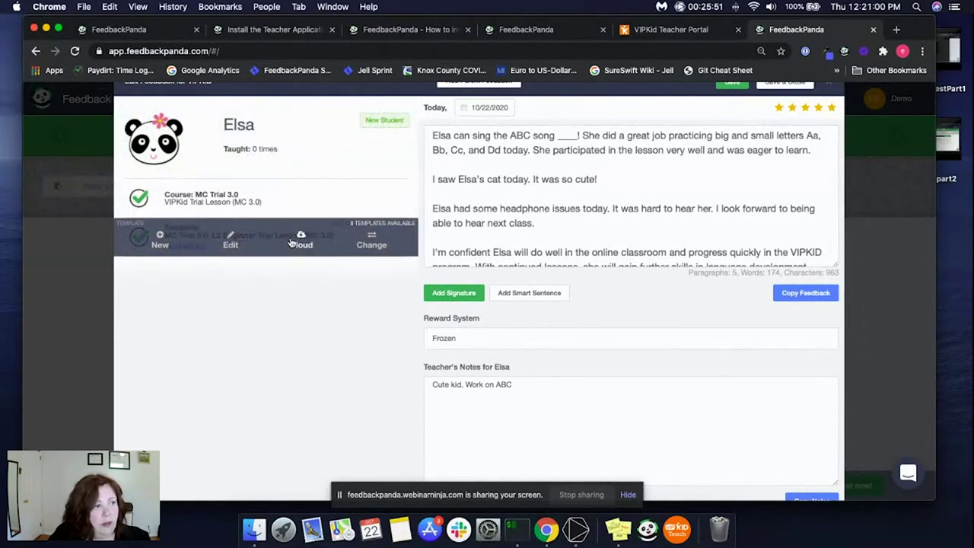
# - Start a new template for the MC Trial 3.0 course with the male text "[name] did great!" and "Thanks!" as separate paragraphs
pyautogui.click(159, 242)
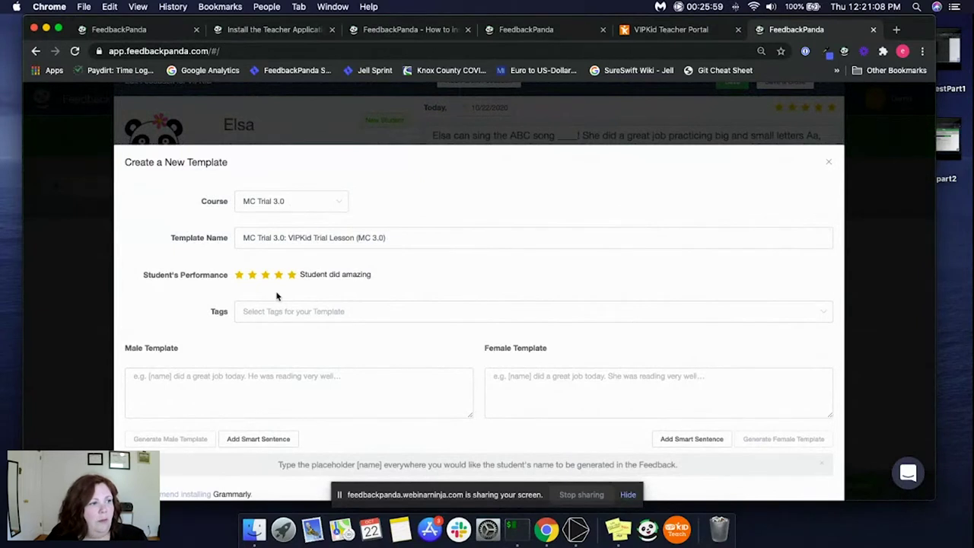
pyautogui.click(326, 202)
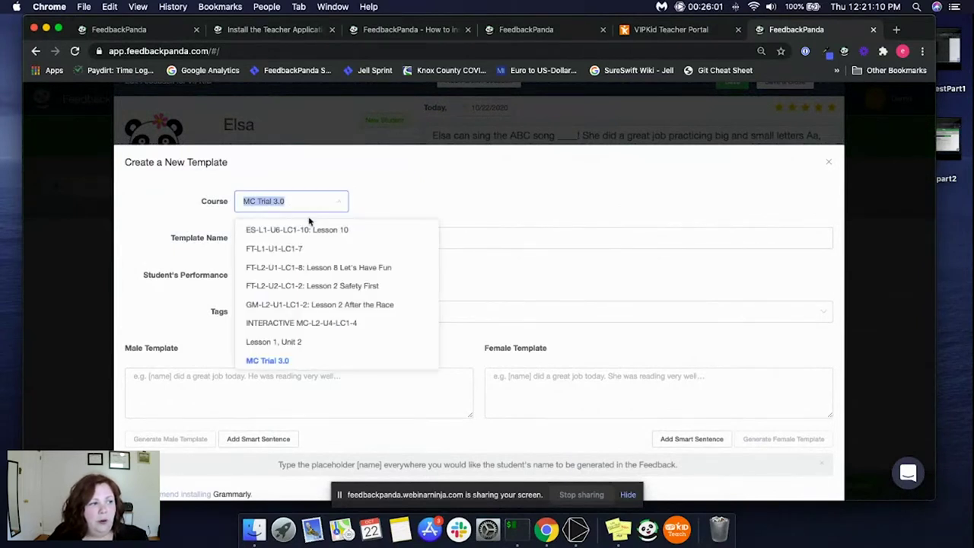
pyautogui.click(268, 357)
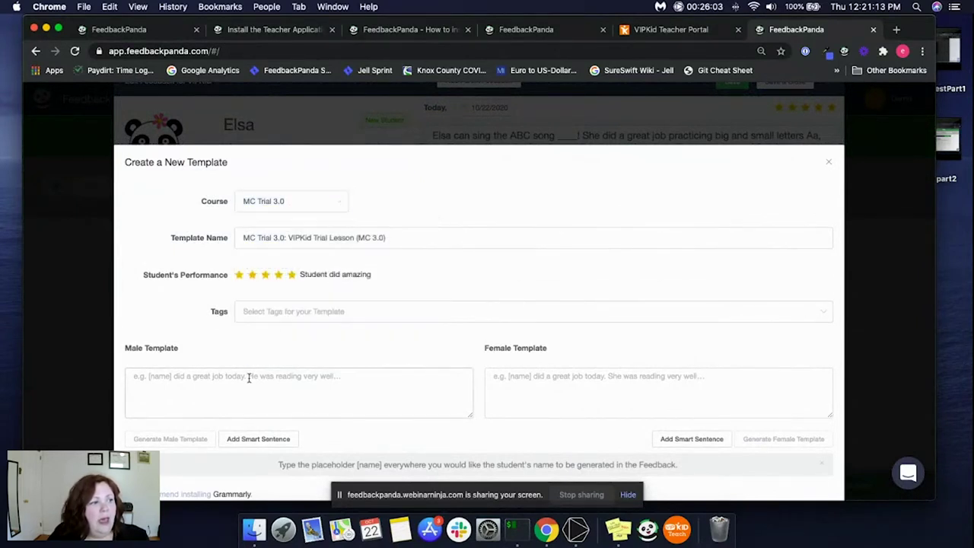
pyautogui.click(282, 400)
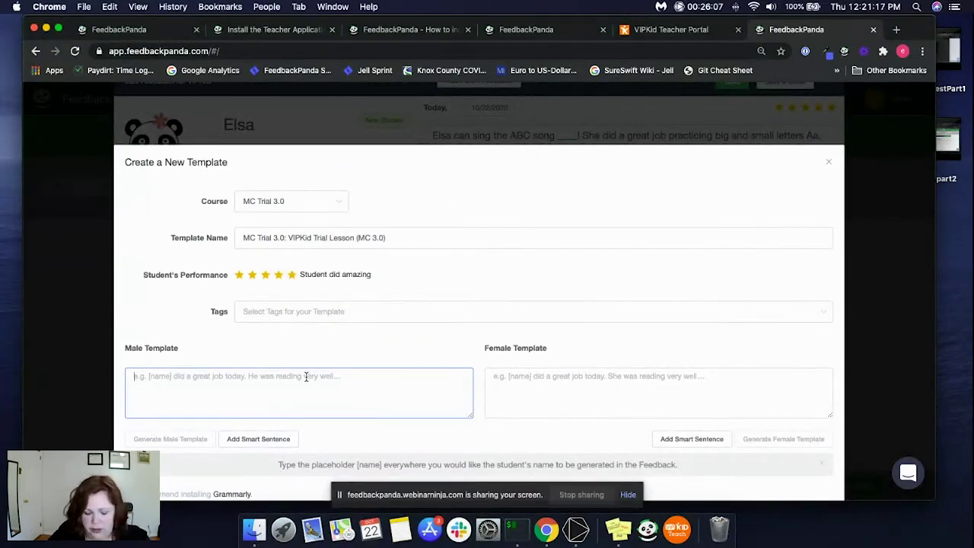
pyautogui.write('[name] did g')
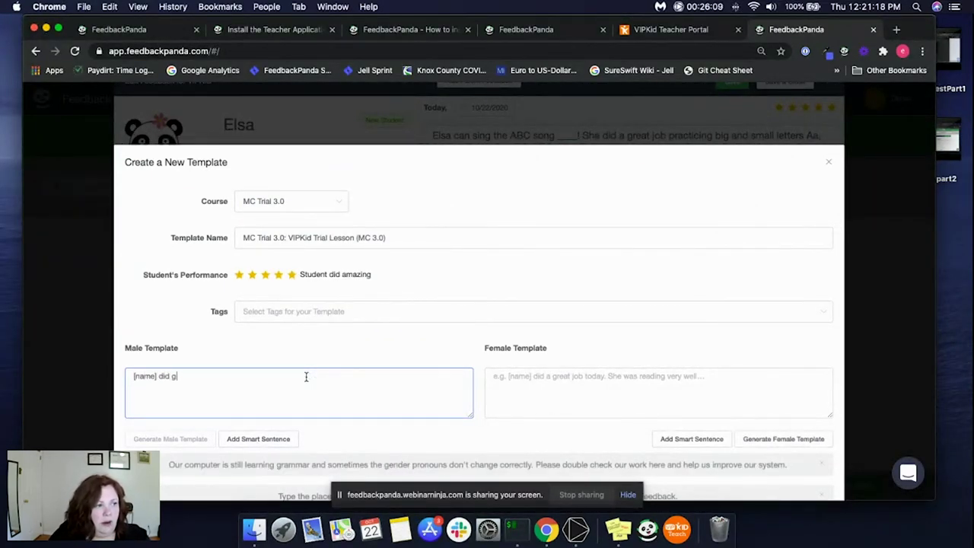
pyautogui.write('reat!  Thanks!')
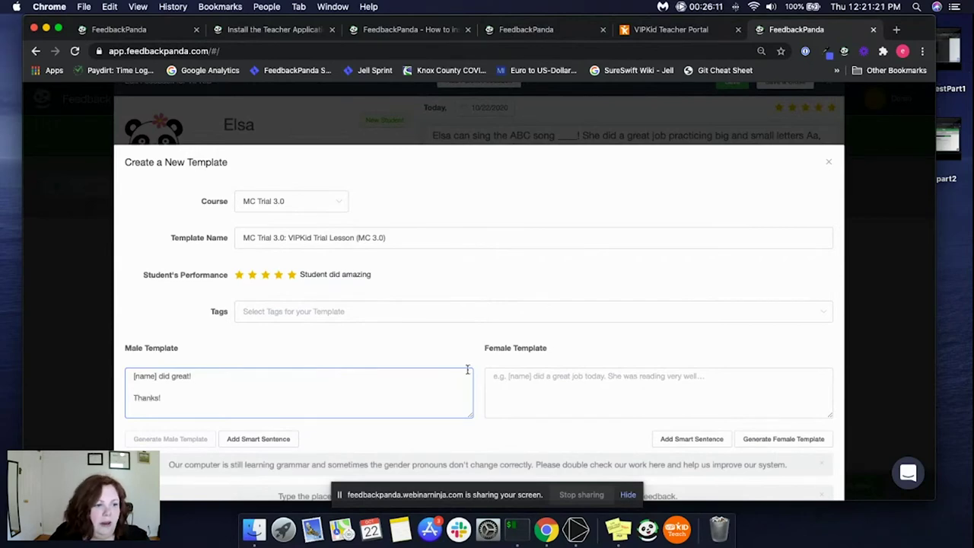
# - Generate the female version from the male text and create the template
pyautogui.click(750, 439)
pyautogui.scroll(-3, 436, 332)
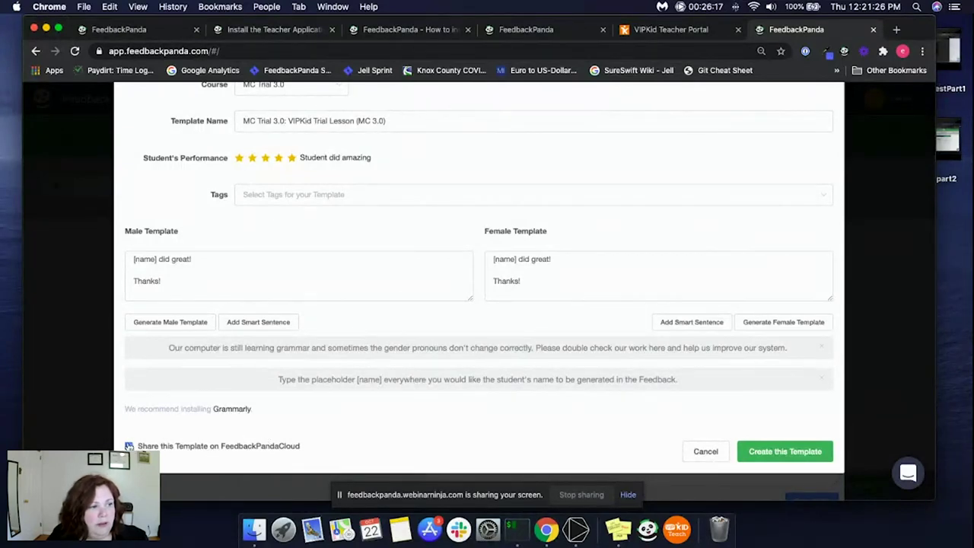
pyautogui.click(768, 459)
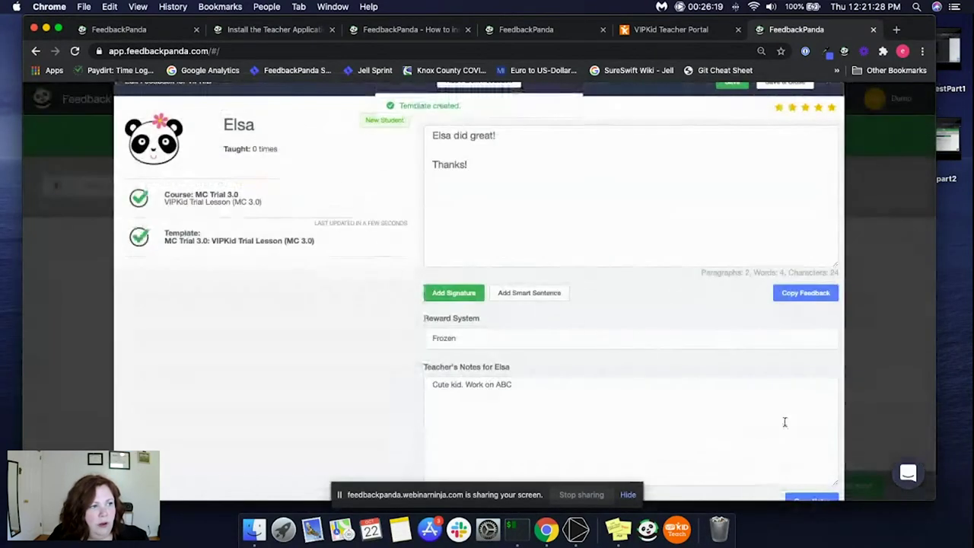
# - Review the feedback text generated from the new template and close the student's feedback
pyautogui.moveTo(469, 166); pyautogui.dragTo(428, 136)
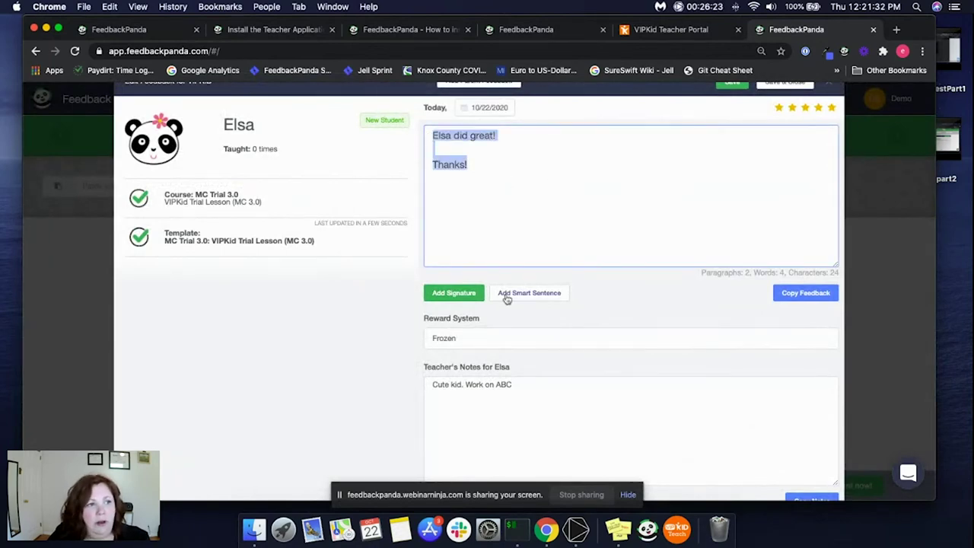
pyautogui.scroll(3, 609, 330)
pyautogui.click(834, 126)
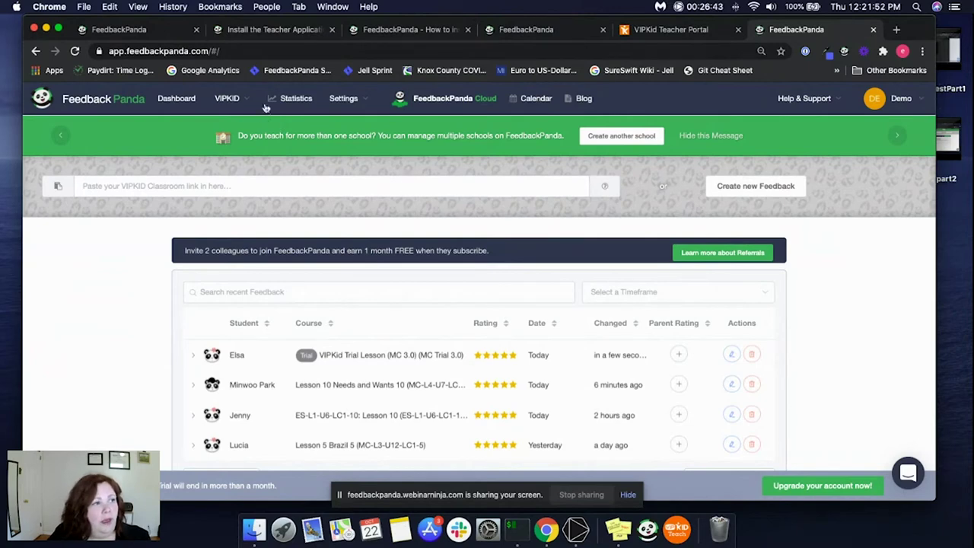
# - Go to the list of managed schools and delete the Hogwarts school
pyautogui.click(227, 99)
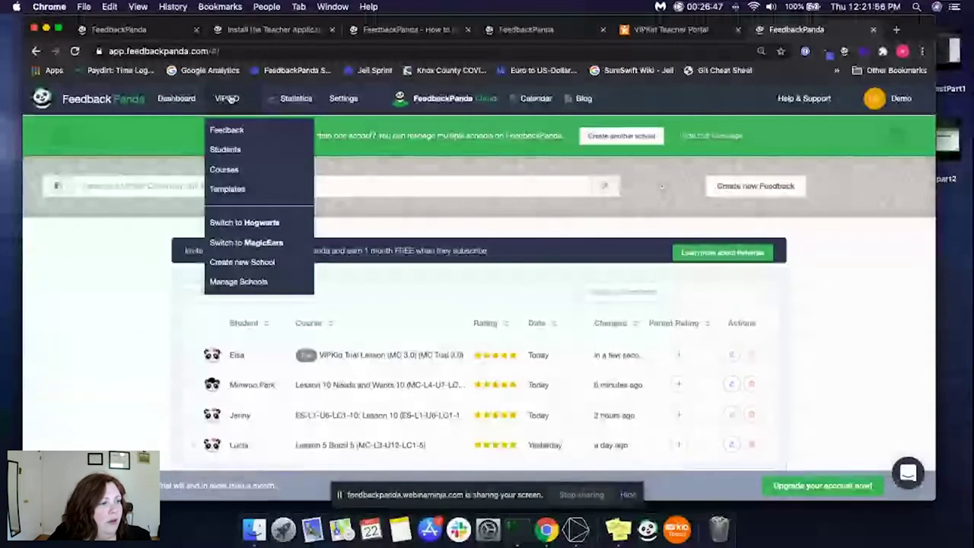
pyautogui.click(226, 98)
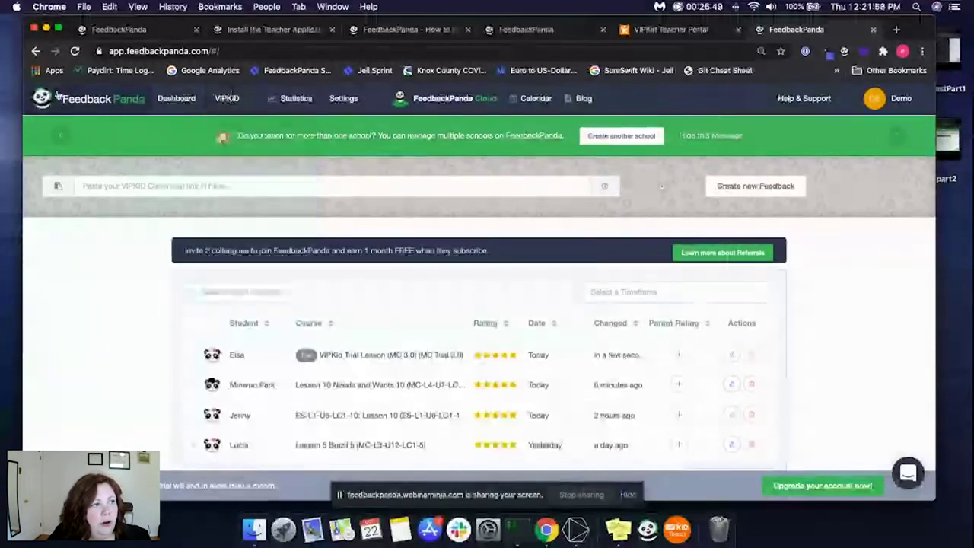
pyautogui.click(227, 98)
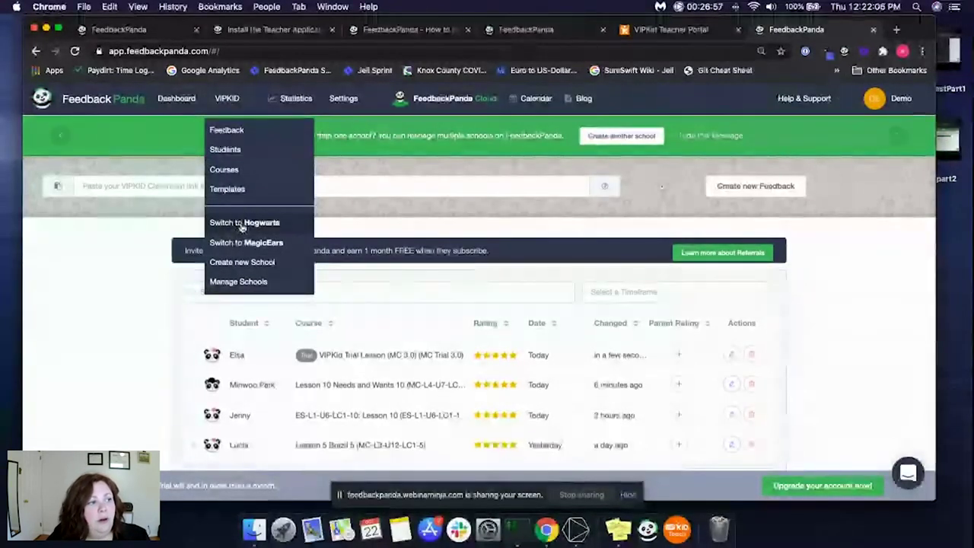
pyautogui.click(235, 282)
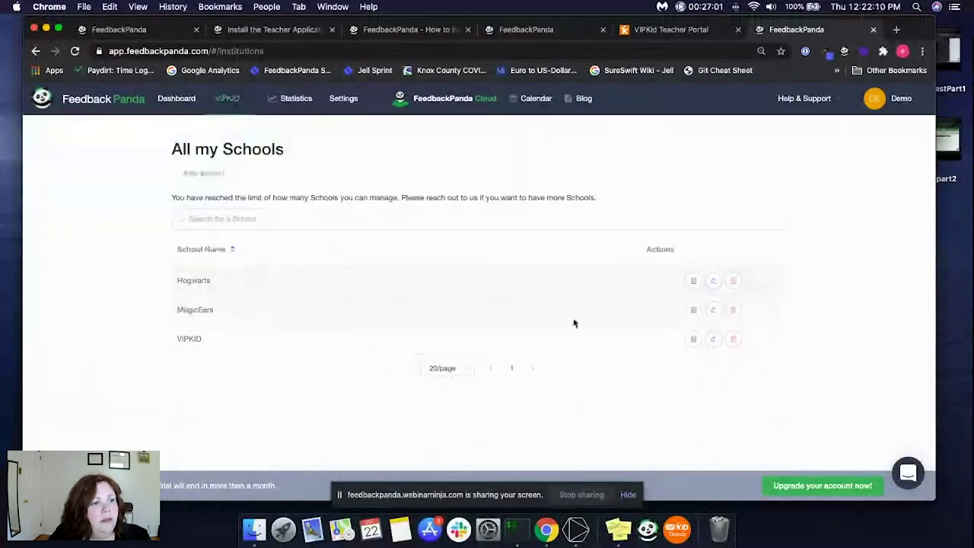
pyautogui.click(733, 282)
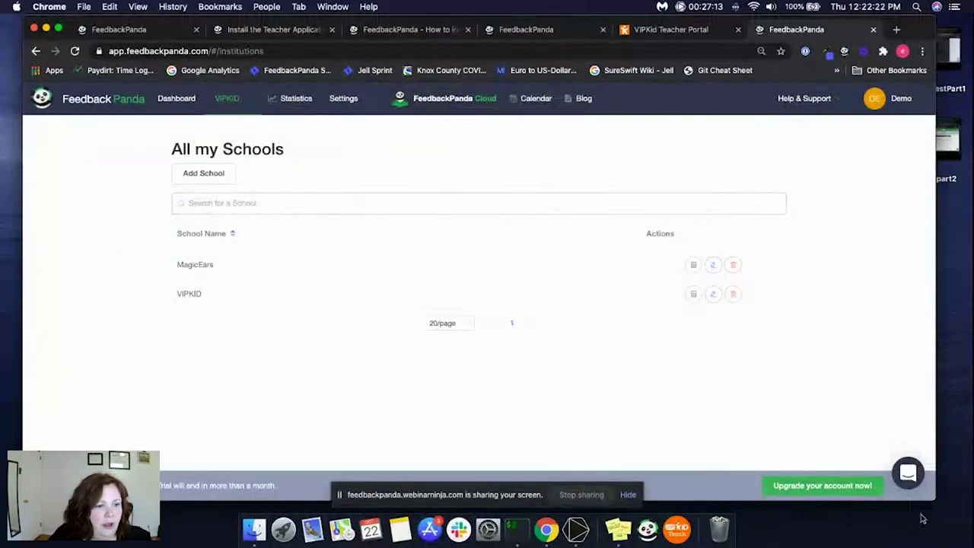
# - Look through the support chat's messaging, article search and bug report options, and close it
pyautogui.click(907, 473)
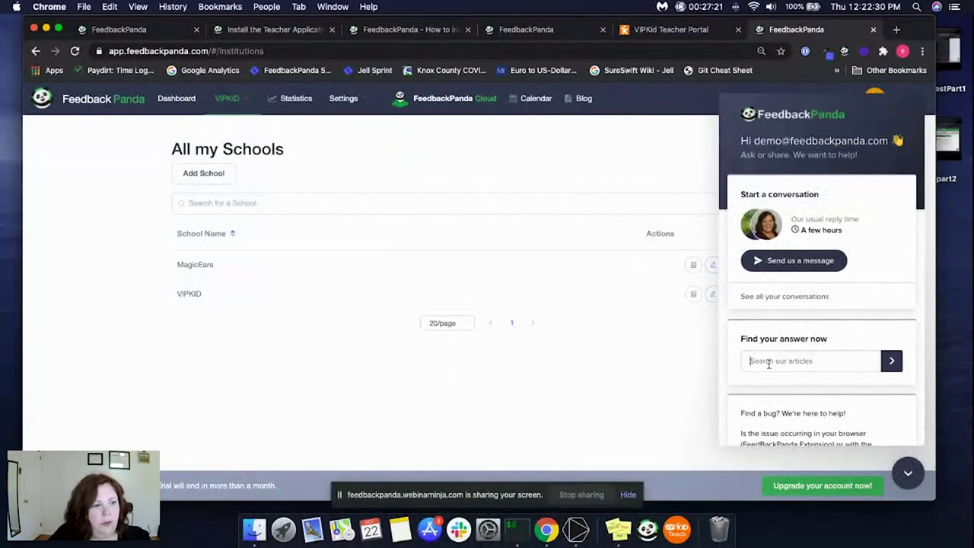
pyautogui.scroll(-3, 804, 383)
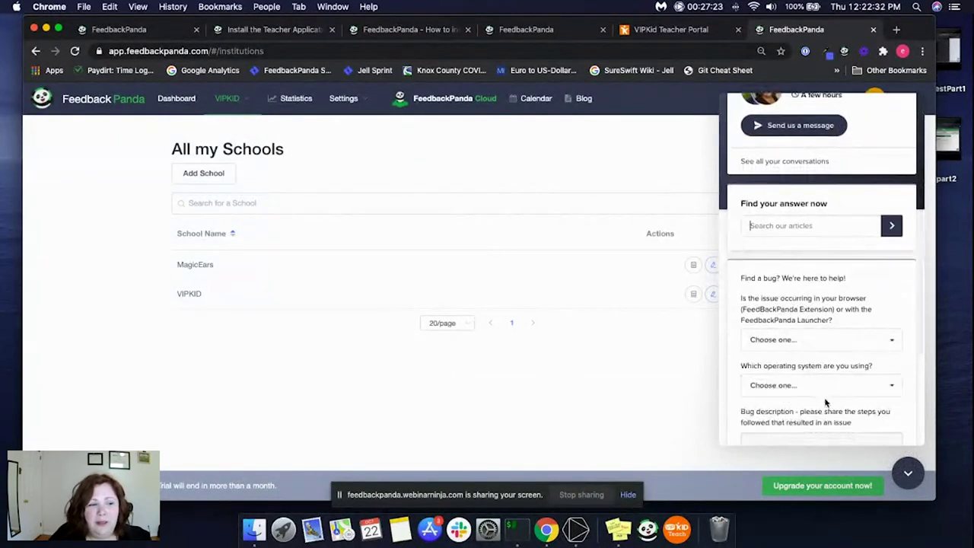
pyautogui.scroll(-2, 826, 402)
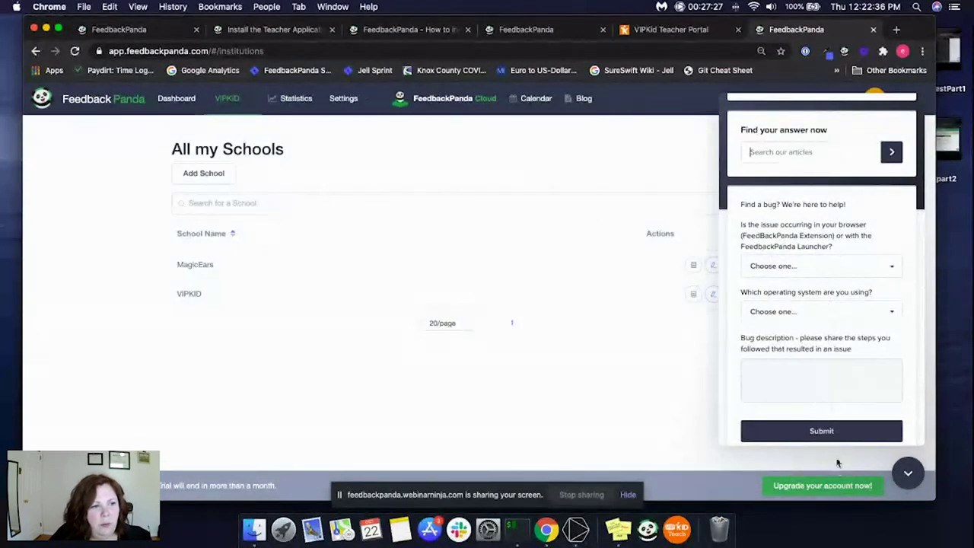
pyautogui.click(908, 473)
pyautogui.click(906, 474)
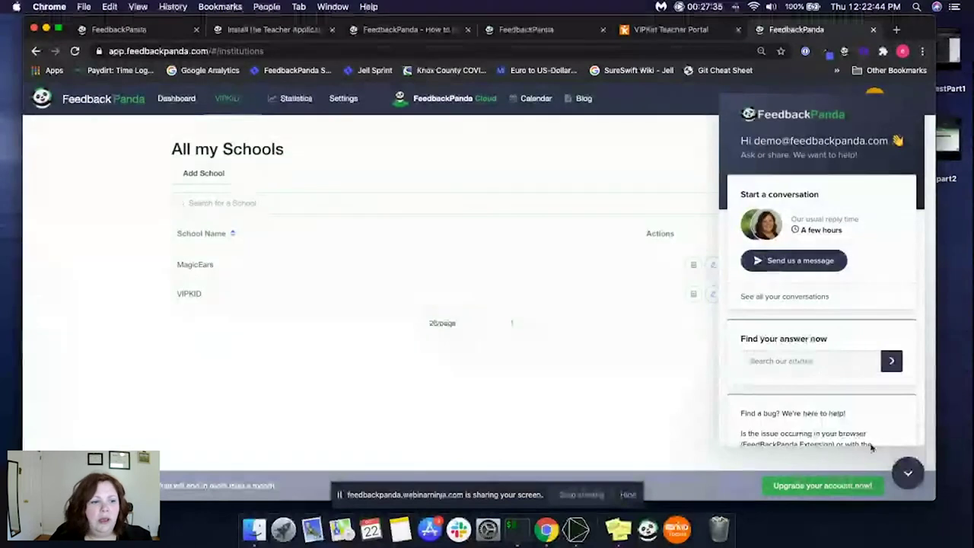
pyautogui.click(906, 472)
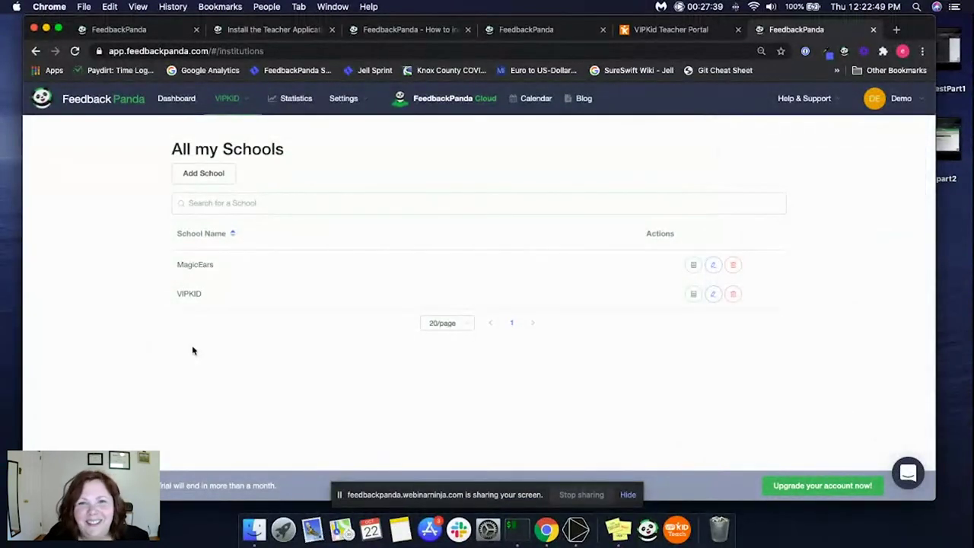
# - Start adding a school and look through the available school types
pyautogui.click(213, 177)
pyautogui.click(338, 207)
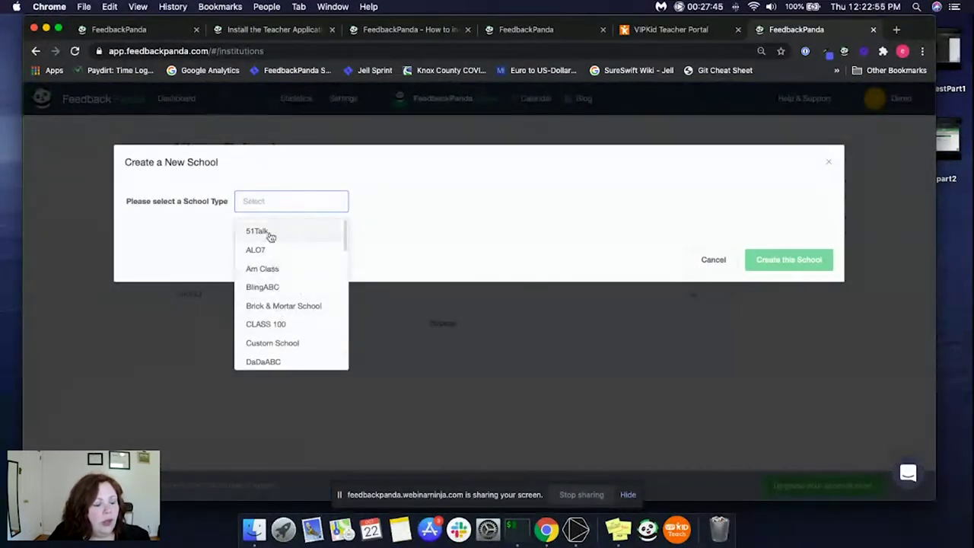
pyautogui.scroll(-2, 289, 241)
pyautogui.scroll(-5, 289, 241)
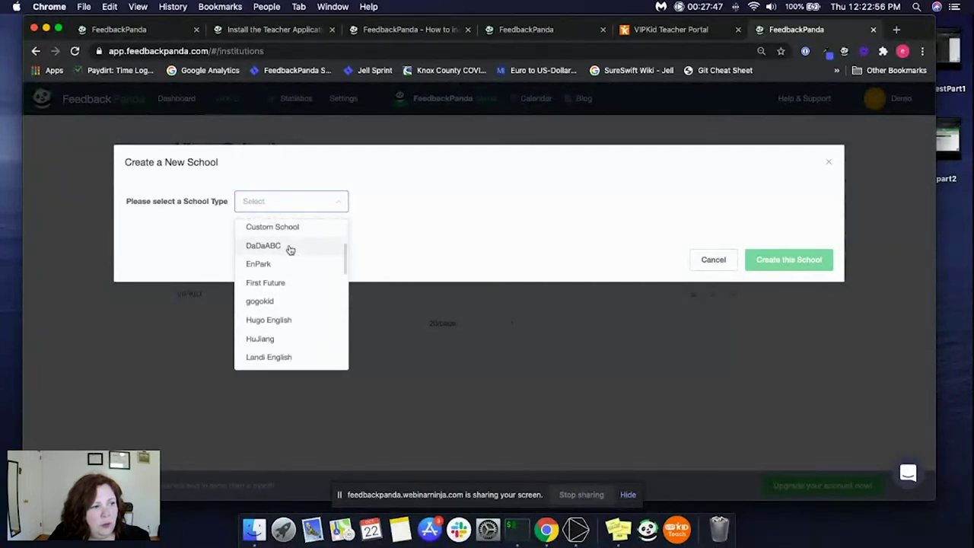
pyautogui.scroll(-1, 280, 306)
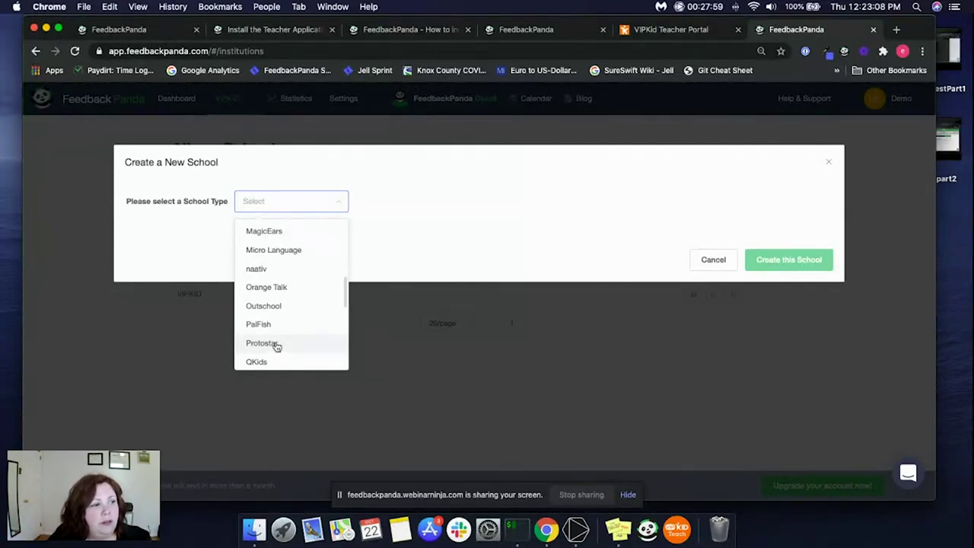
pyautogui.scroll(8, 276, 345)
pyautogui.scroll(-8, 289, 236)
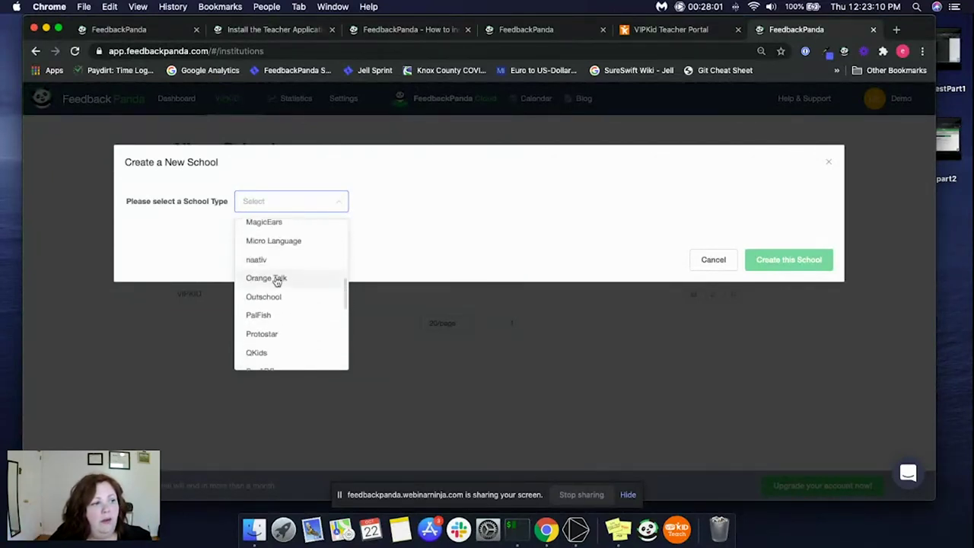
pyautogui.scroll(-5, 279, 335)
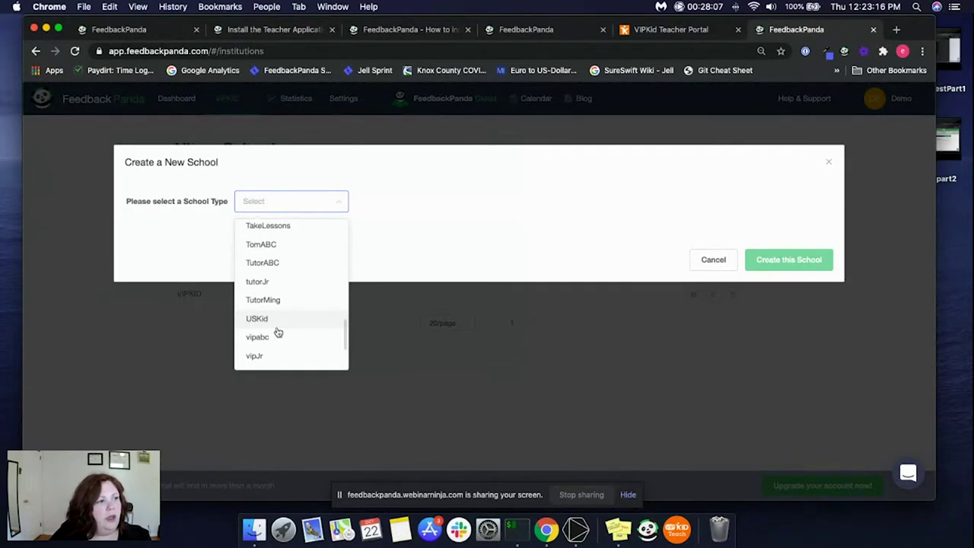
pyautogui.scroll(10, 277, 333)
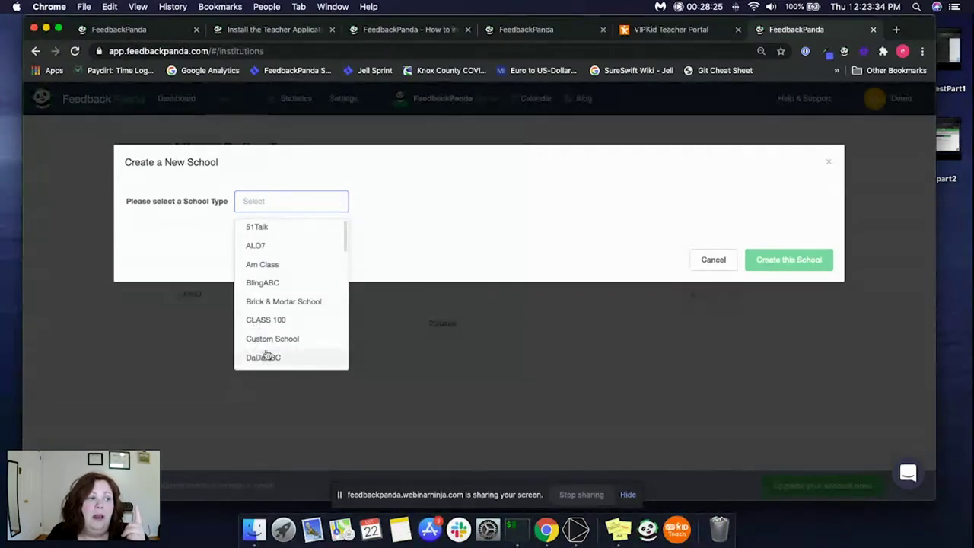
pyautogui.scroll(-1, 285, 296)
pyautogui.scroll(-3, 284, 296)
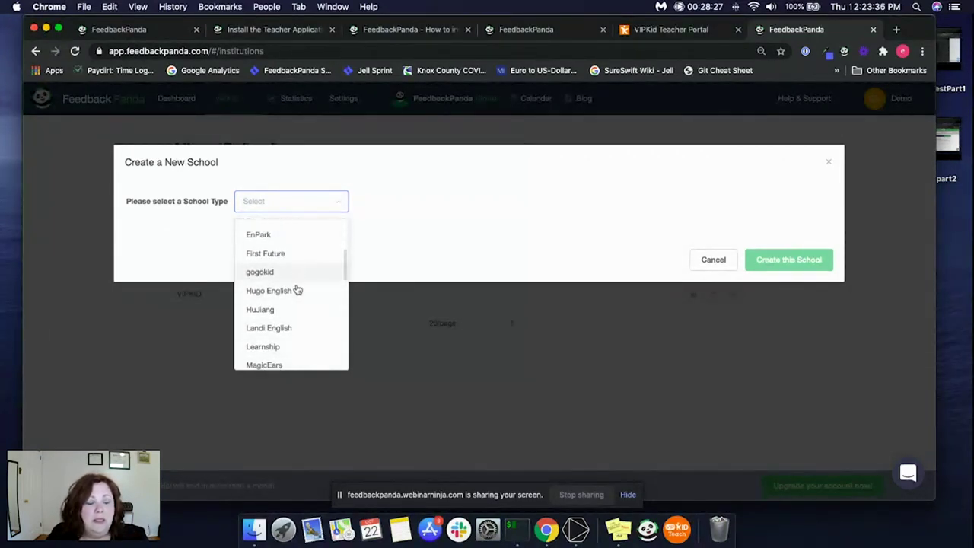
pyautogui.scroll(2, 296, 316)
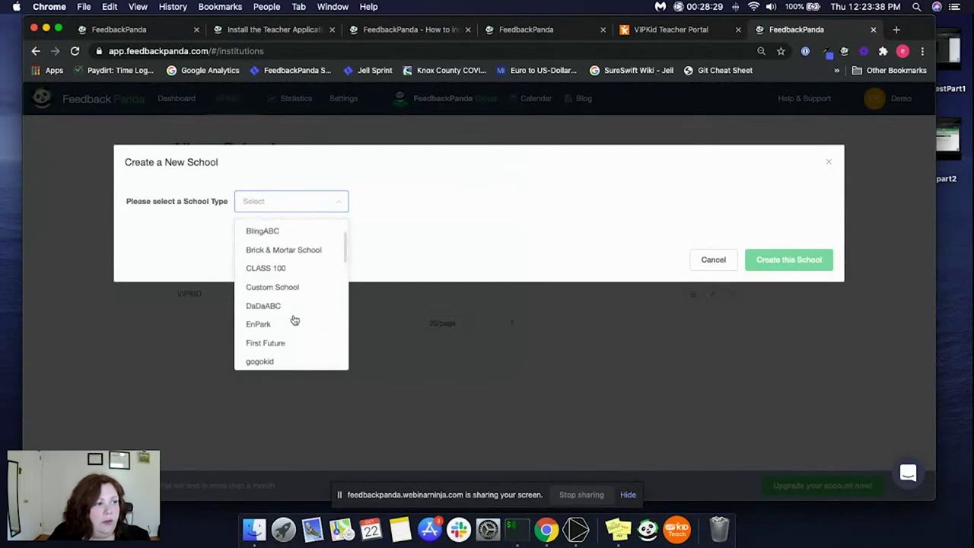
# - Create a school of type Brick & Mortar School named "Hogwarts"
pyautogui.click(255, 251)
pyautogui.click(268, 232)
pyautogui.write('Hogward')
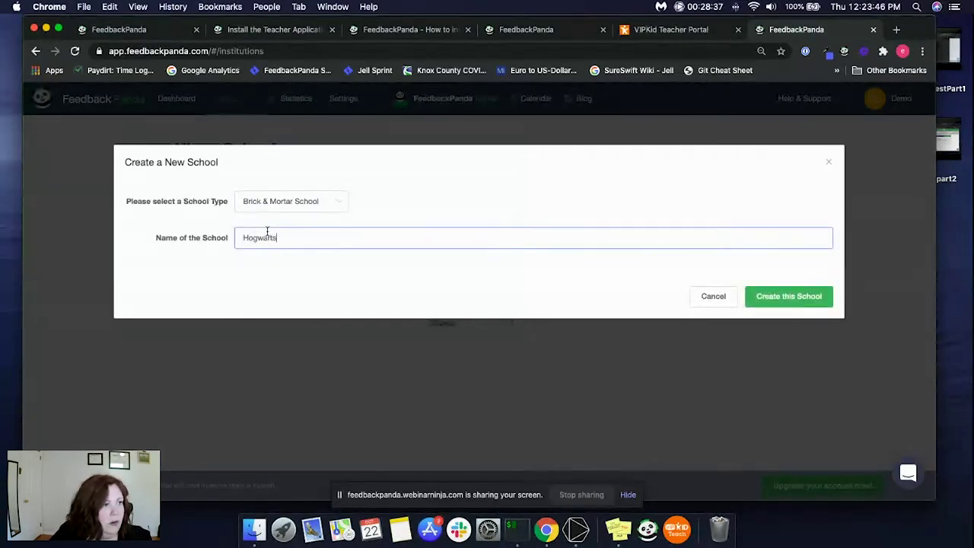
pyautogui.click(789, 297)
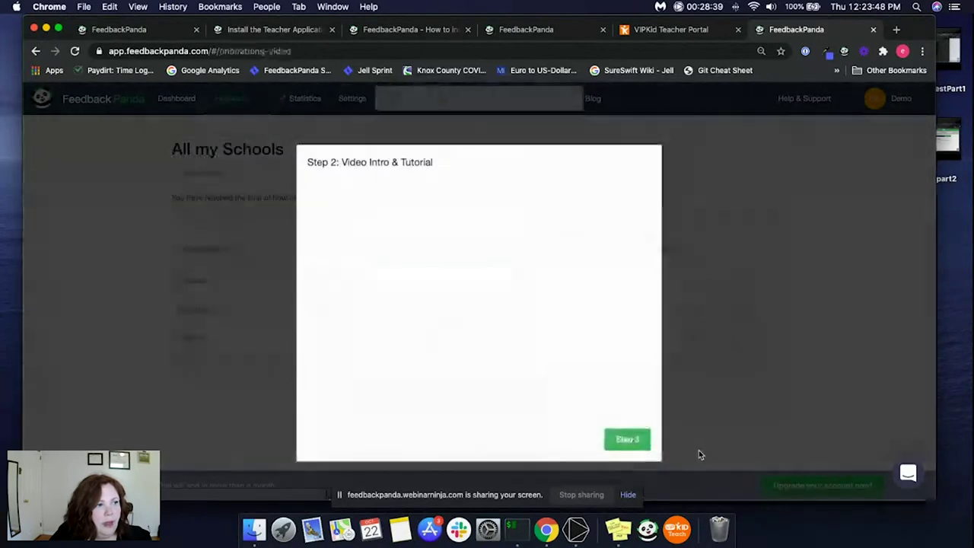
# - Continue past the video intro, agree to the terms and privacy policy, and finish the new school's setup
pyautogui.click(621, 442)
pyautogui.click(222, 376)
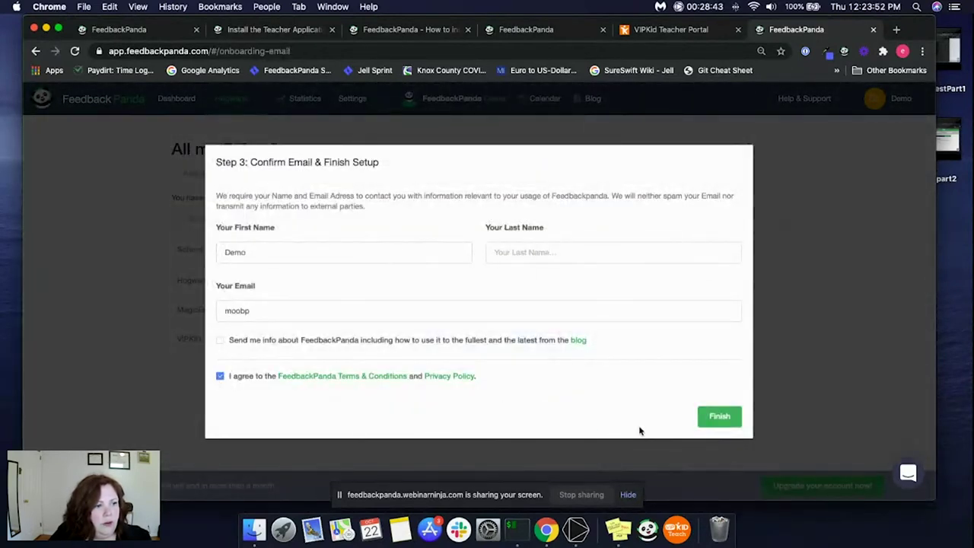
pyautogui.click(732, 418)
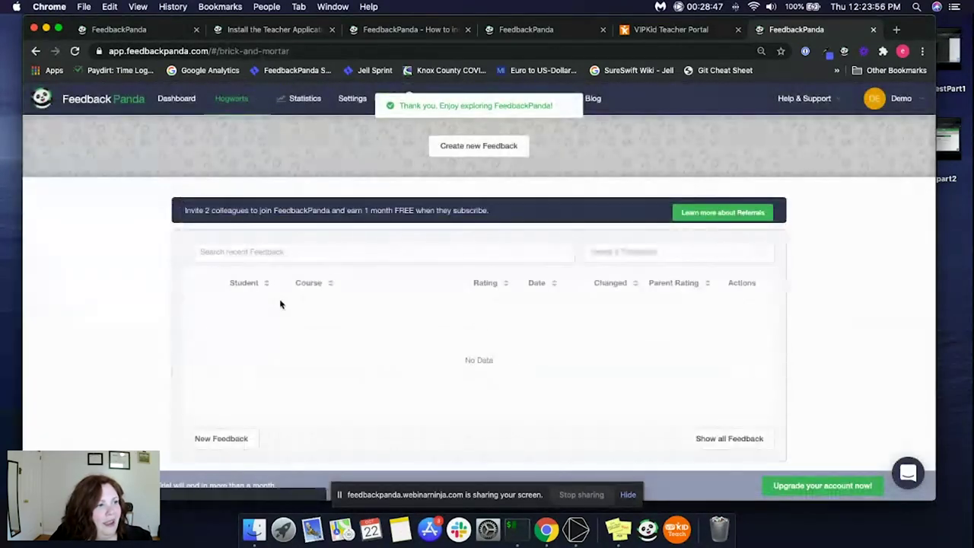
# - Show all feedback at Hogwarts and start a new feedback entry for that school
pyautogui.click(230, 99)
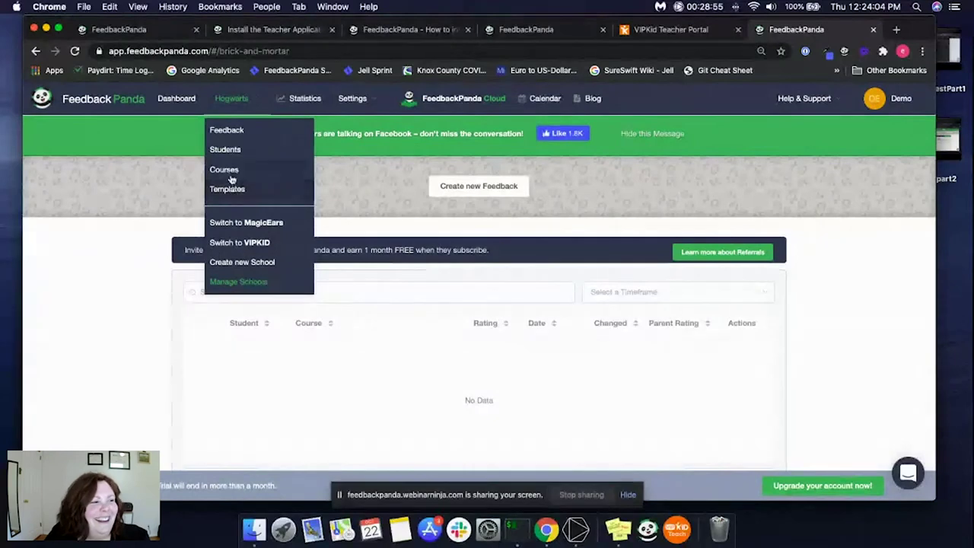
pyautogui.click(242, 131)
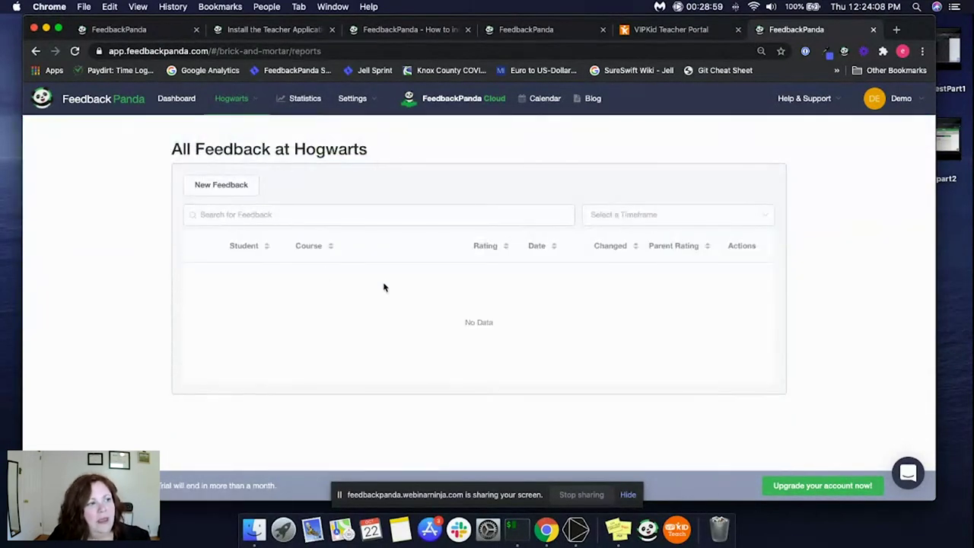
pyautogui.click(227, 187)
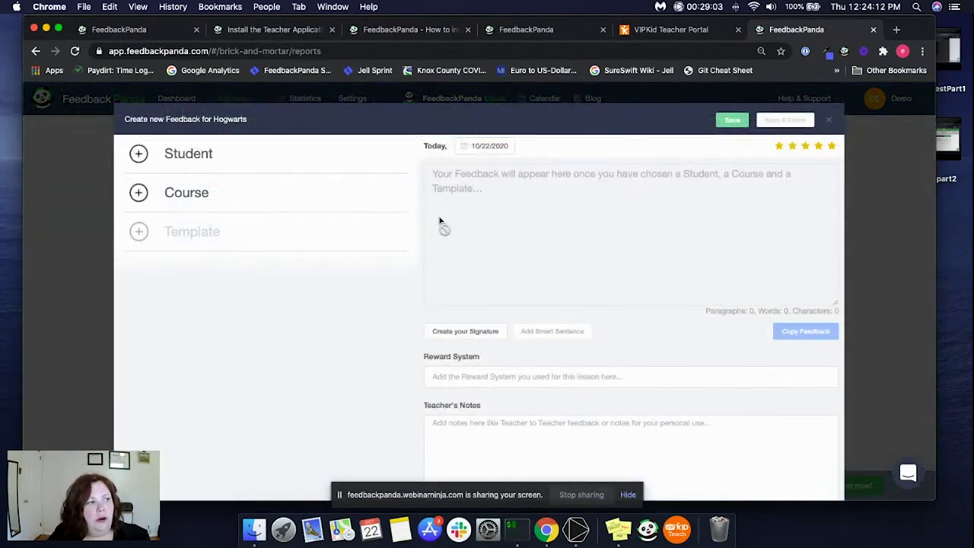
# - Close the new Hogwarts feedback entry without saving it
pyautogui.moveTo(124, 119); pyautogui.dragTo(200, 119)
pyautogui.click(269, 130)
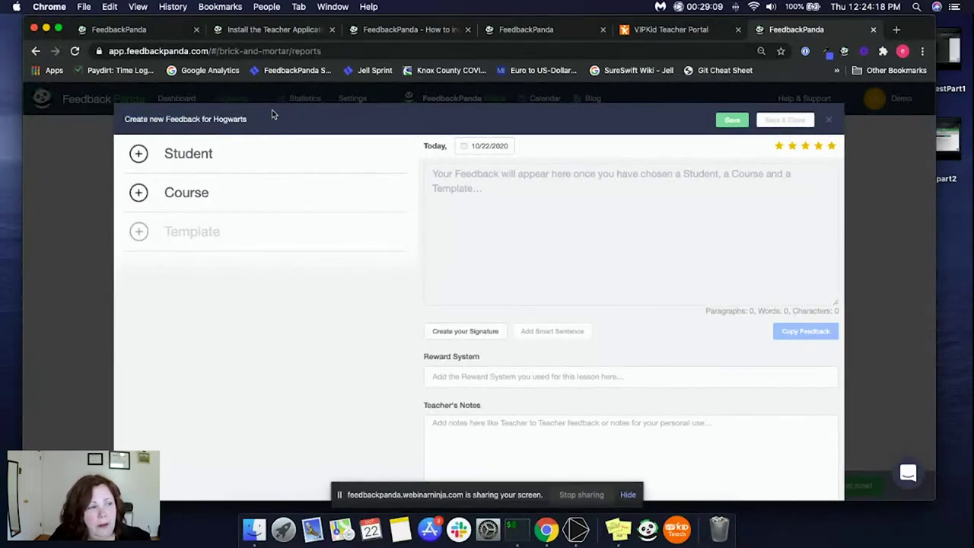
pyautogui.moveTo(228, 152)
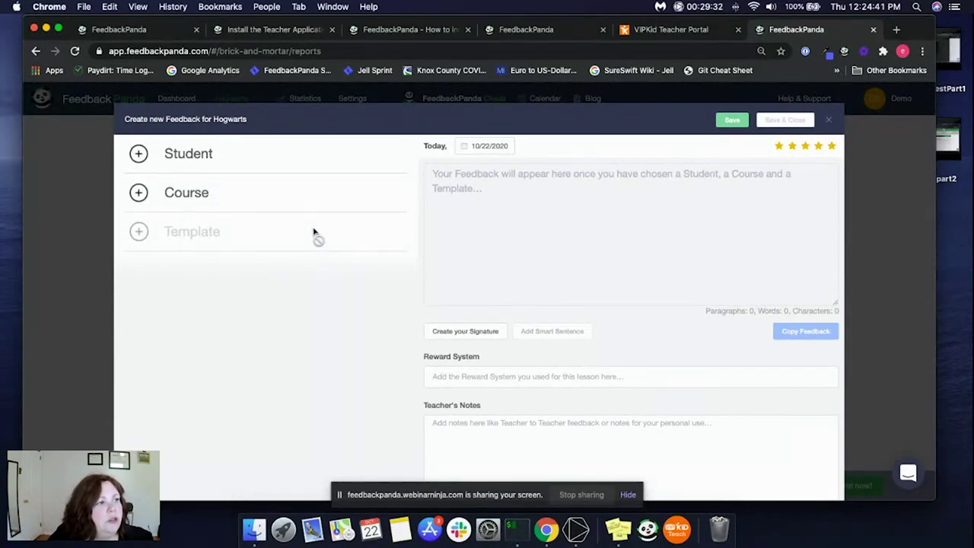
pyautogui.click(829, 120)
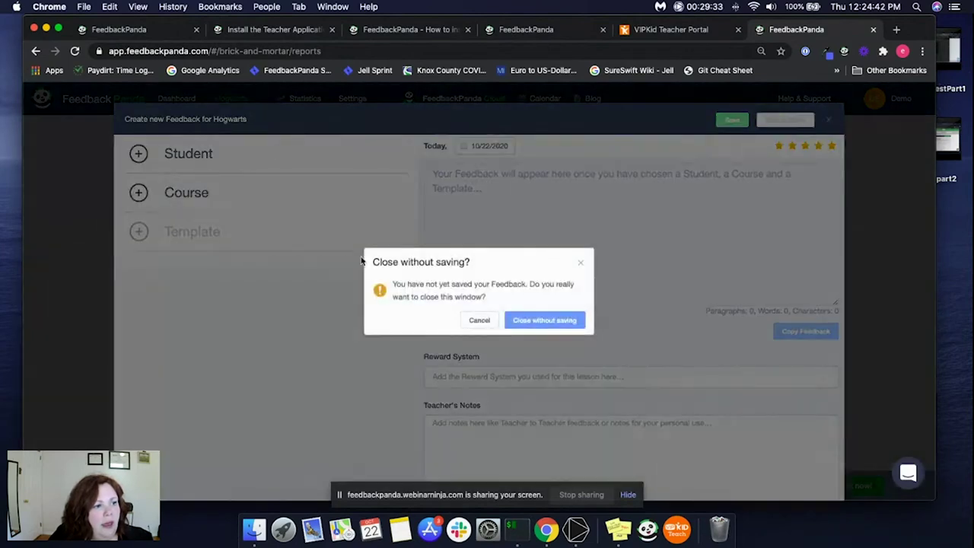
pyautogui.click(548, 320)
# - Look through the students, courses and templates pages of the Hogwarts school
pyautogui.moveTo(231, 98)
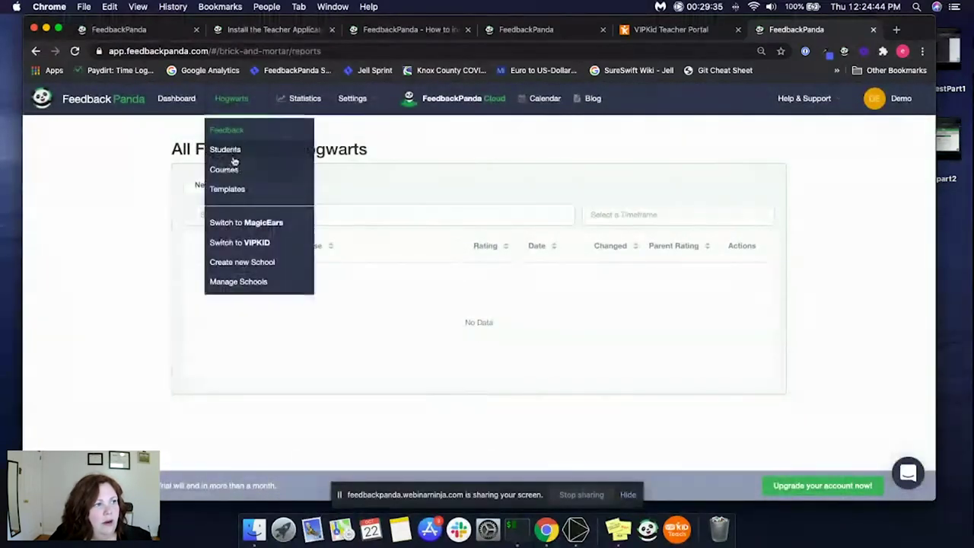
pyautogui.click(228, 148)
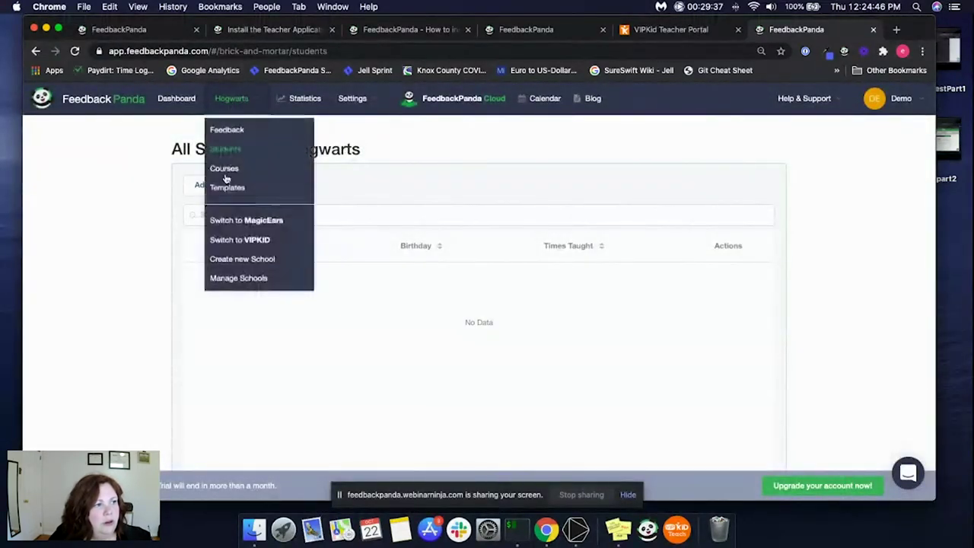
pyautogui.click(238, 171)
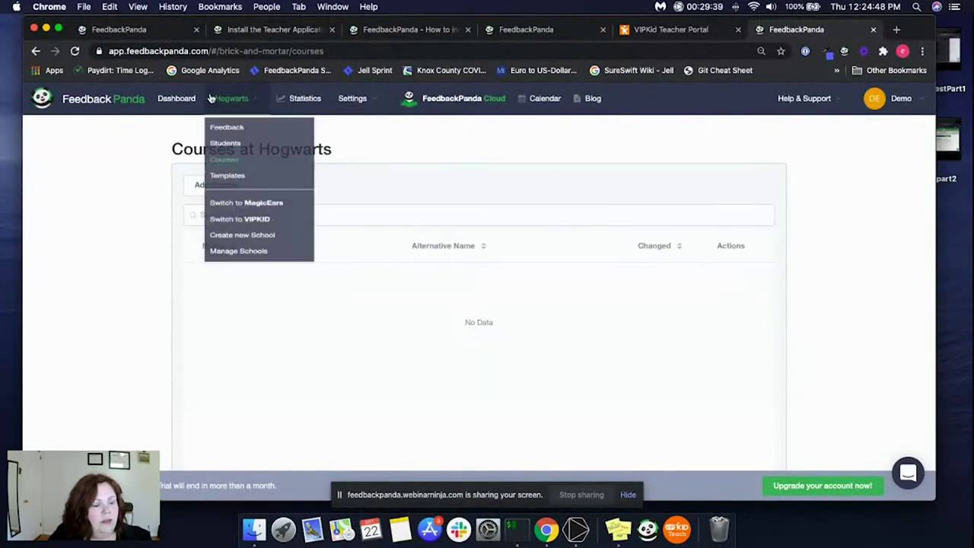
pyautogui.click(221, 192)
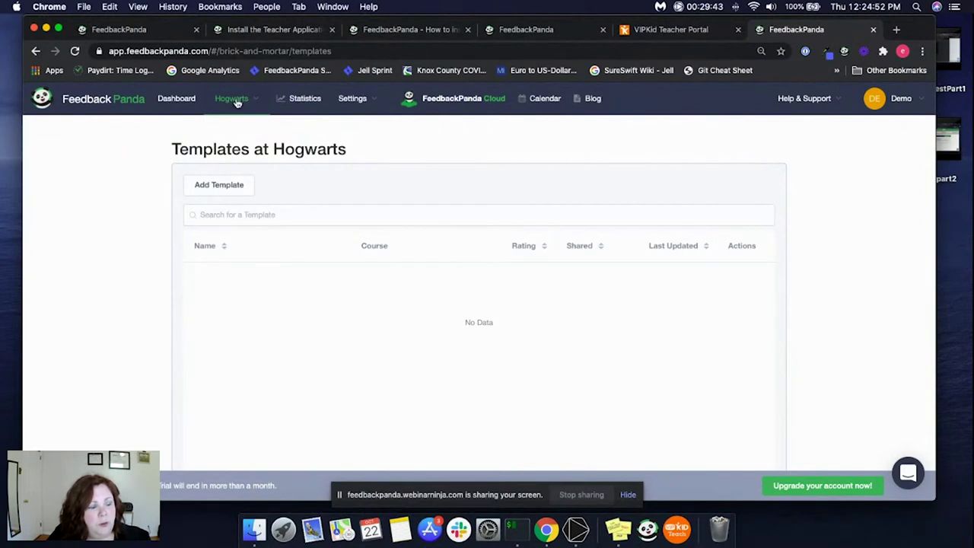
# - Start a new feedback entry for Hogwarts and check its list of existing students
pyautogui.moveTo(236, 102)
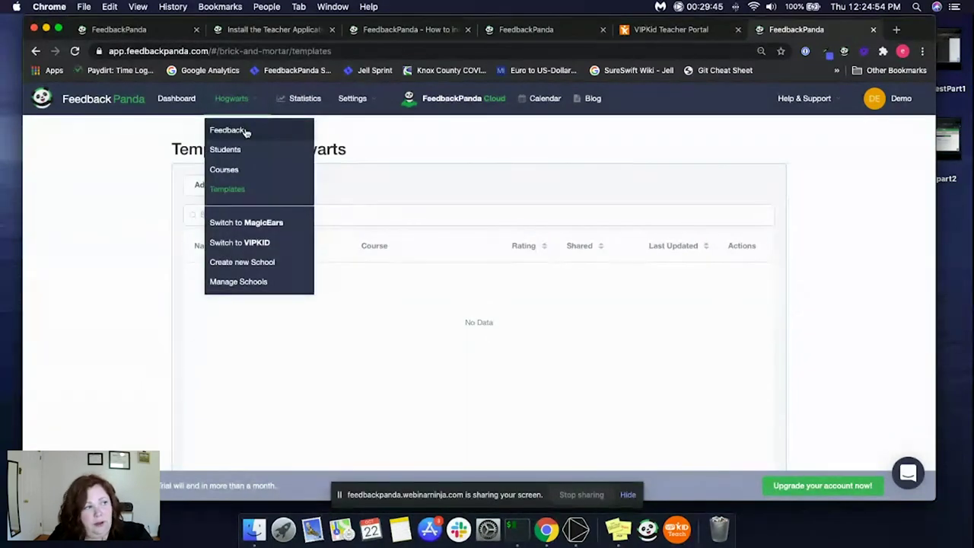
pyautogui.click(244, 131)
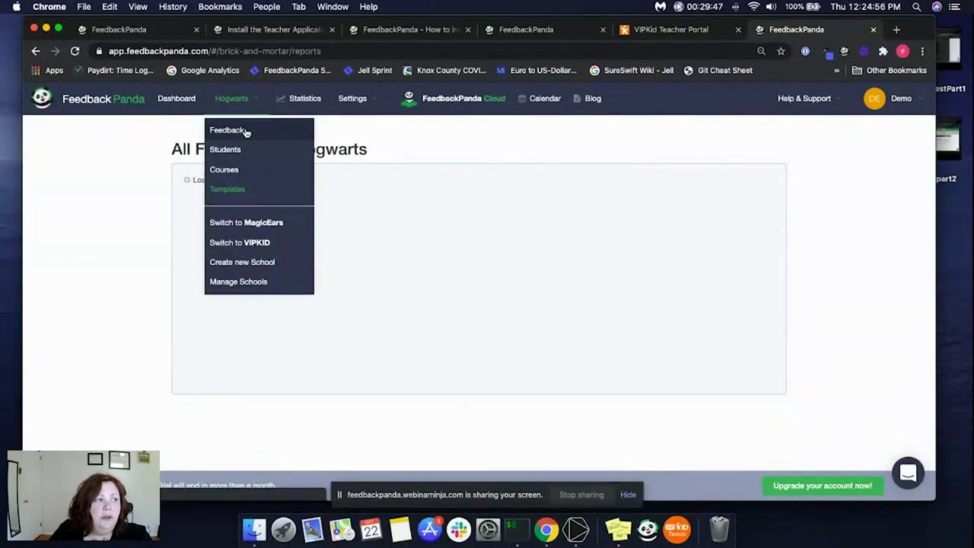
pyautogui.click(217, 185)
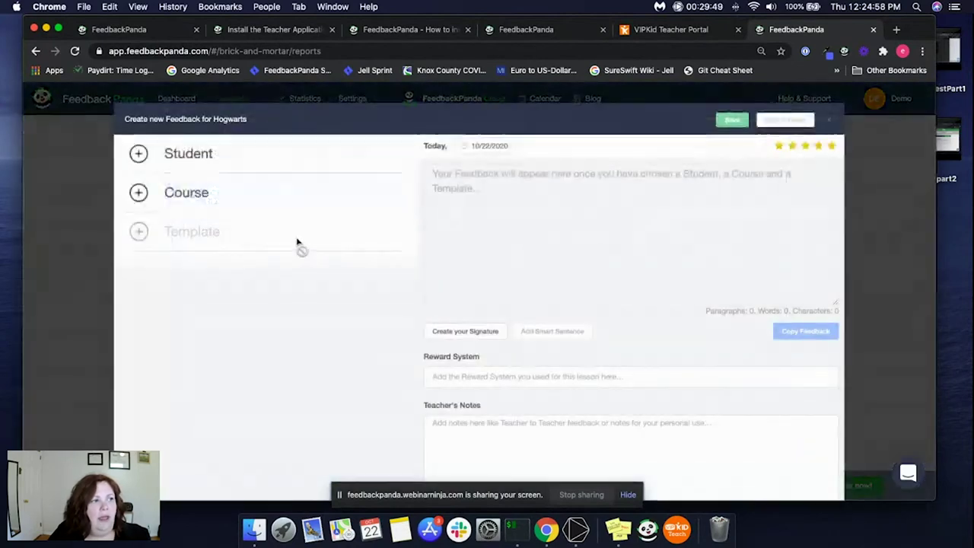
pyautogui.moveTo(279, 158)
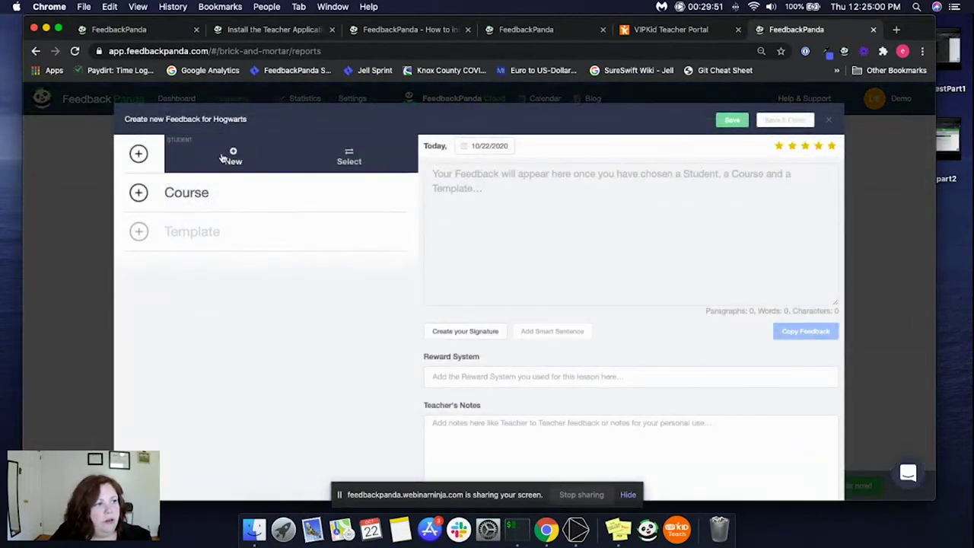
pyautogui.click(342, 156)
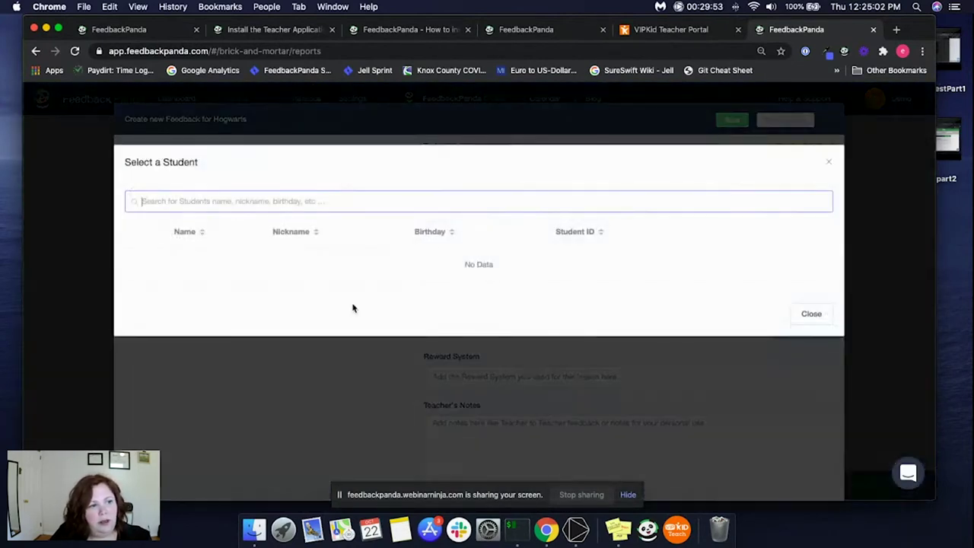
pyautogui.click(827, 164)
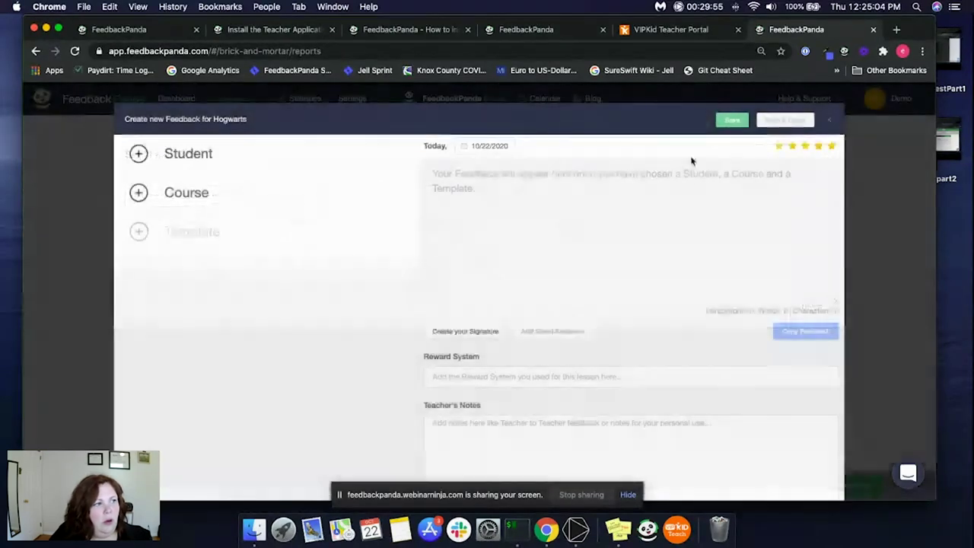
# - Start a new student for this feedback entry and enter the student's full name
pyautogui.click(233, 157)
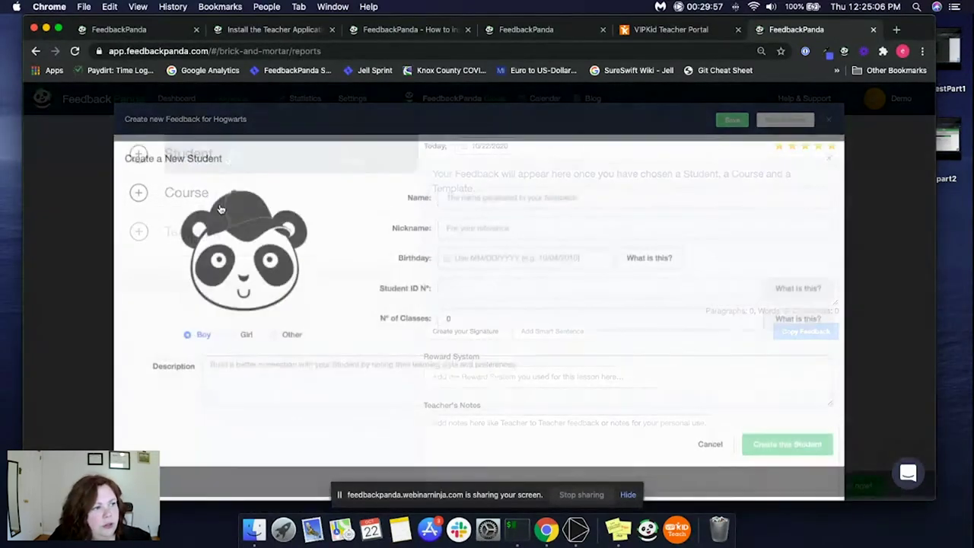
pyautogui.click(485, 201)
pyautogui.write('H')
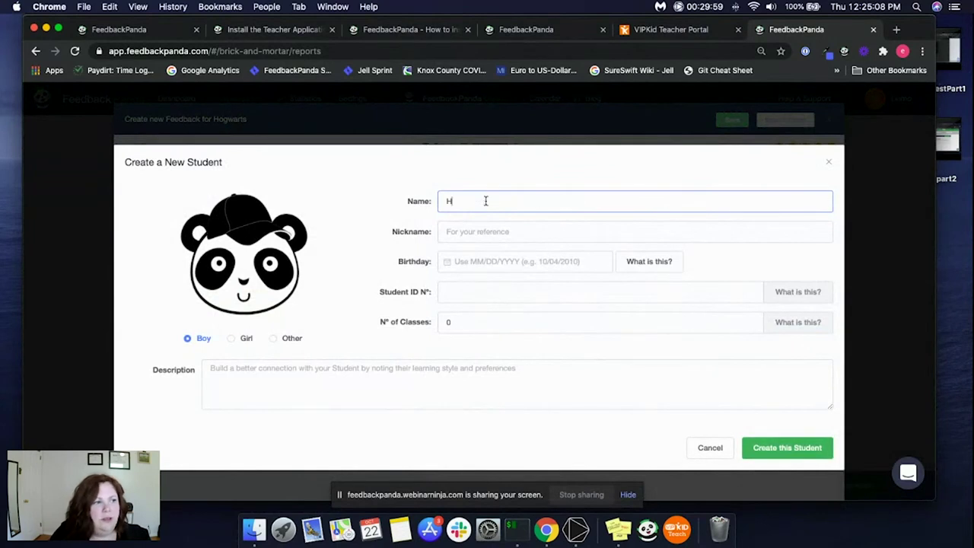
pyautogui.write('arry Potte')
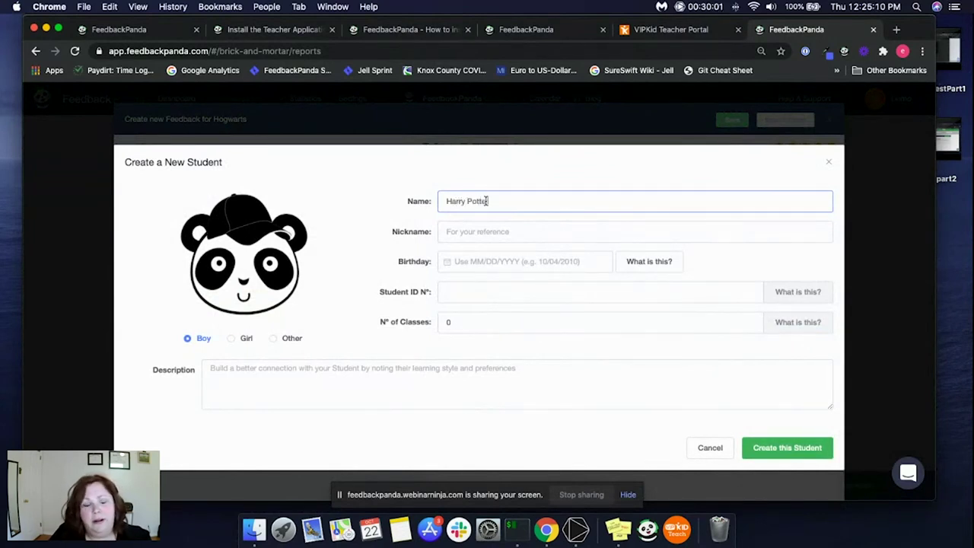
pyautogui.write('r')
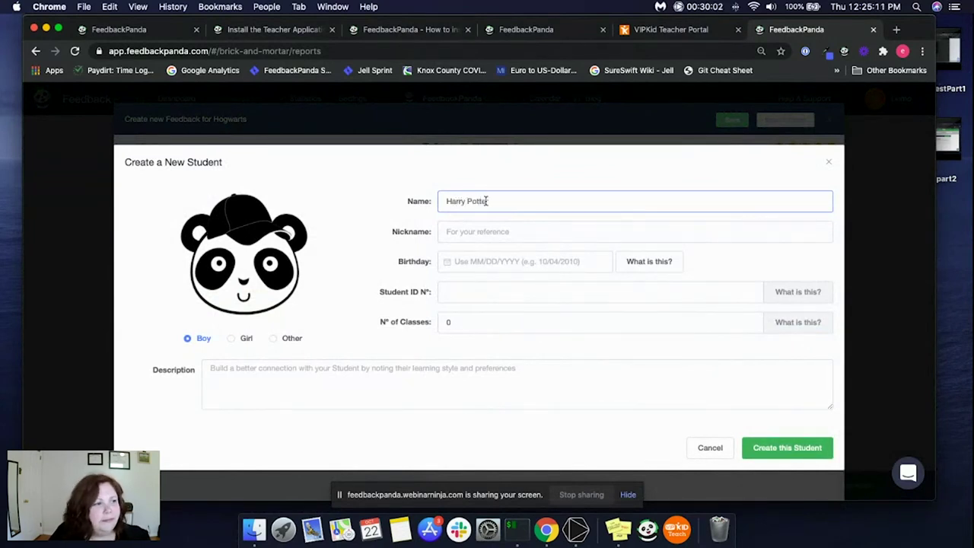
# - Leave the birthday and student ID blank, describe the student as "Smart kid, easily distracted", and create the student
pyautogui.click(466, 265)
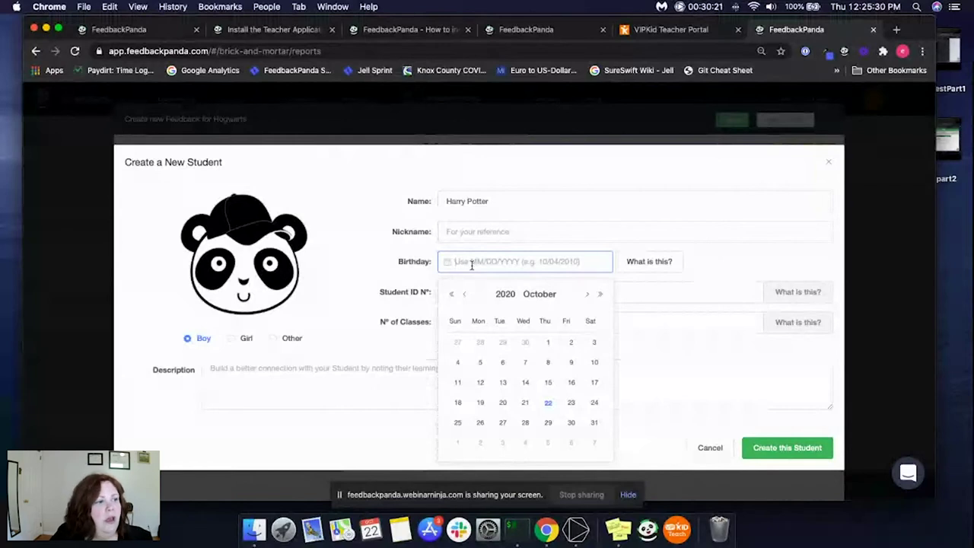
pyautogui.click(674, 296)
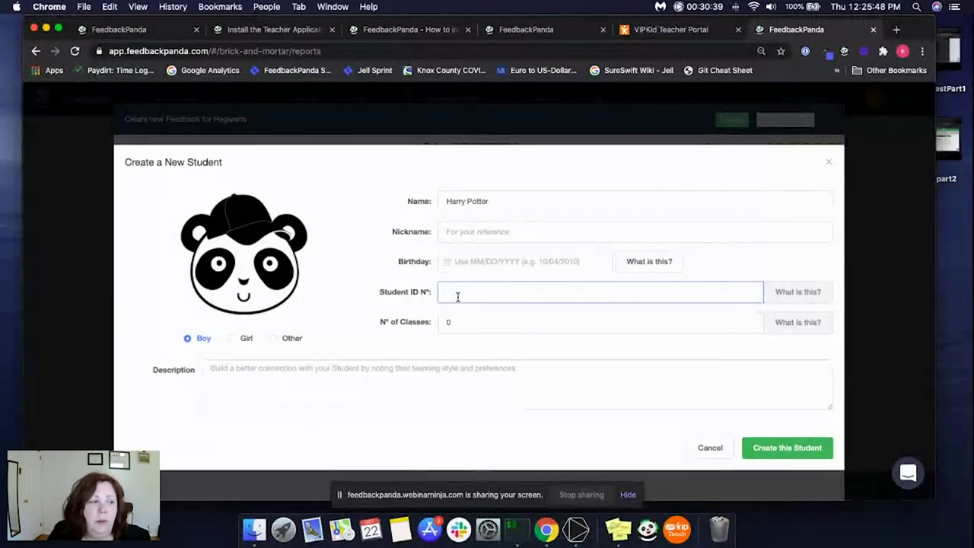
pyautogui.click(239, 378)
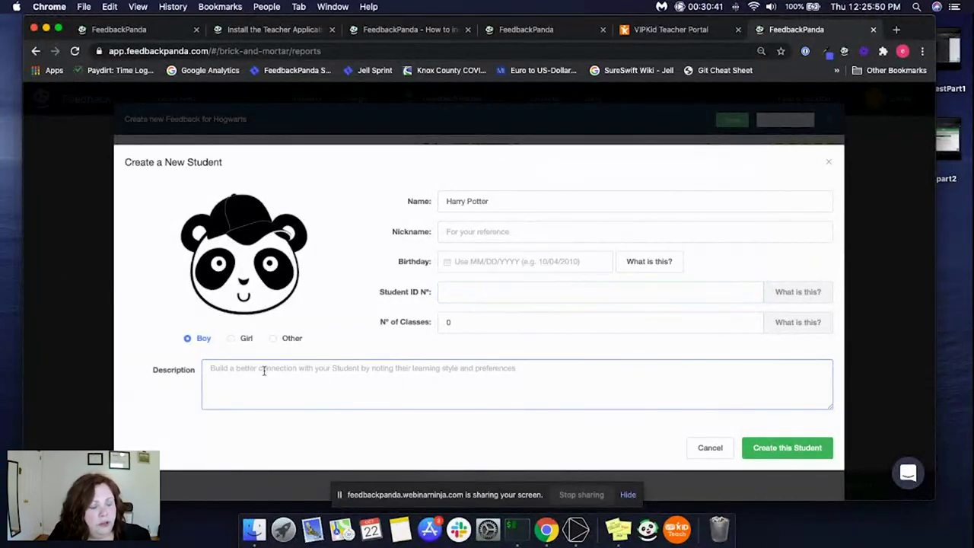
pyautogui.write('Smart k')
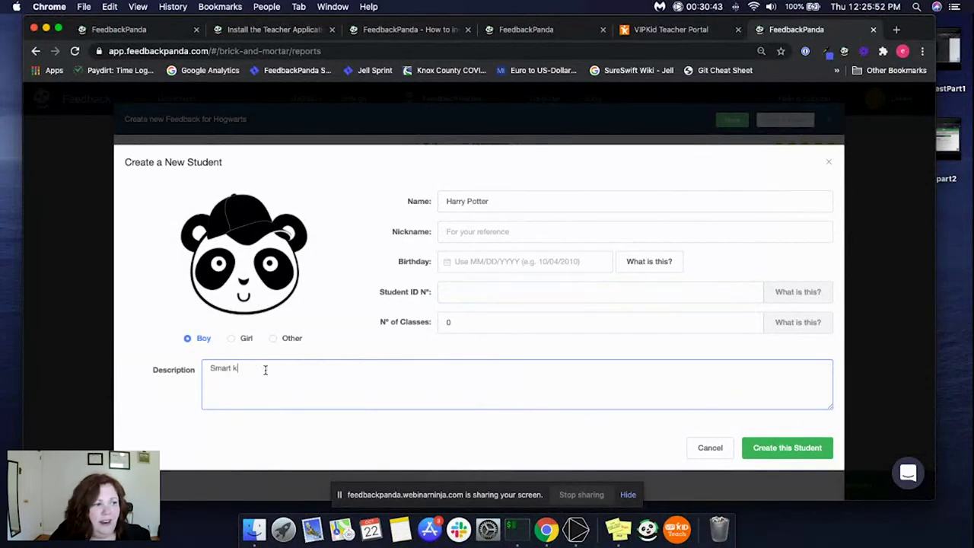
pyautogui.write('id, easily distracted')
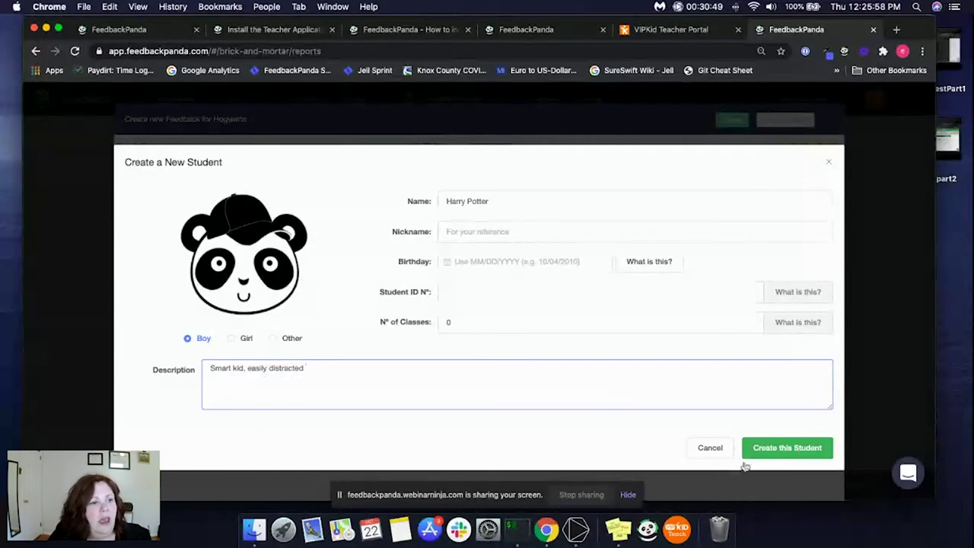
pyautogui.click(794, 450)
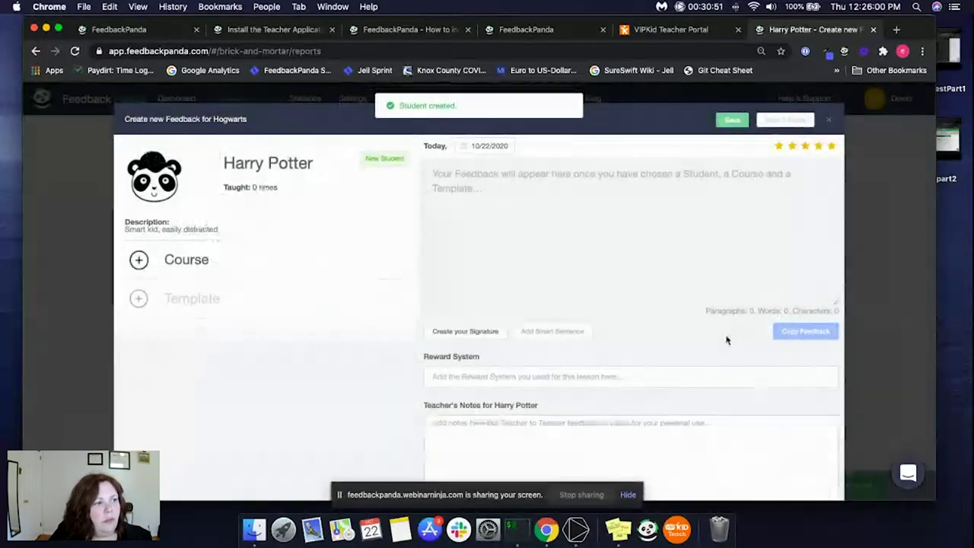
# - Check FeedbackPandaCloud for courses available to Hogwarts, read its availability notice, and close it
pyautogui.moveTo(139, 260)
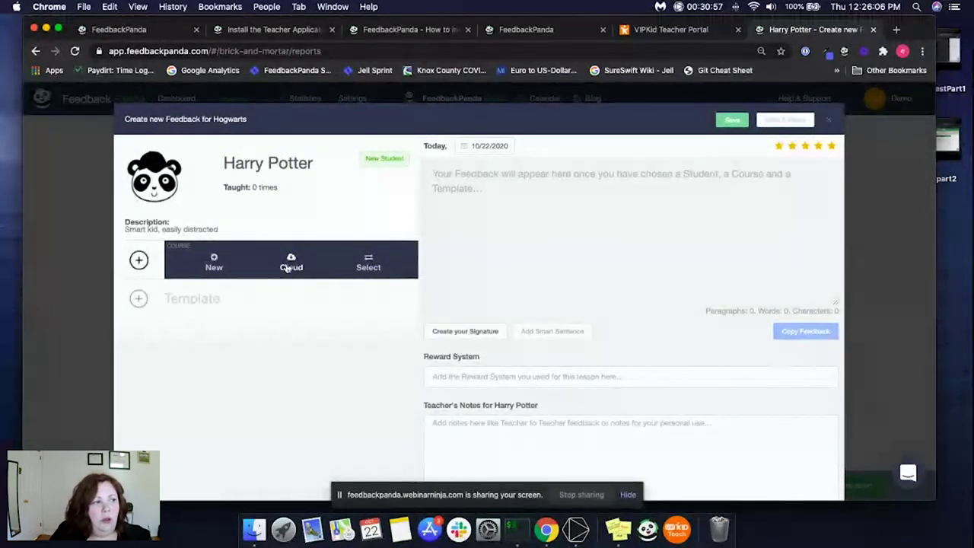
pyautogui.click(290, 267)
pyautogui.moveTo(161, 215); pyautogui.dragTo(322, 237)
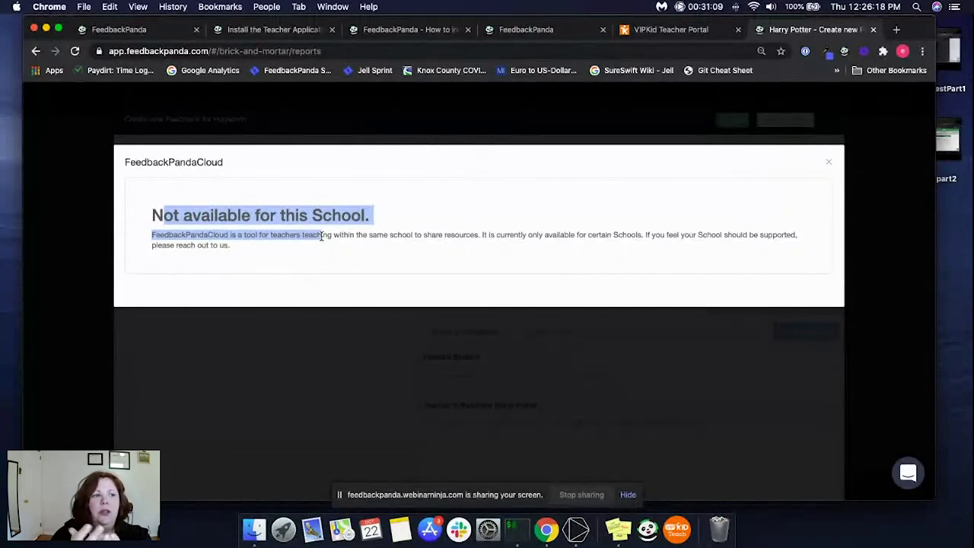
pyautogui.click(908, 473)
pyautogui.click(909, 473)
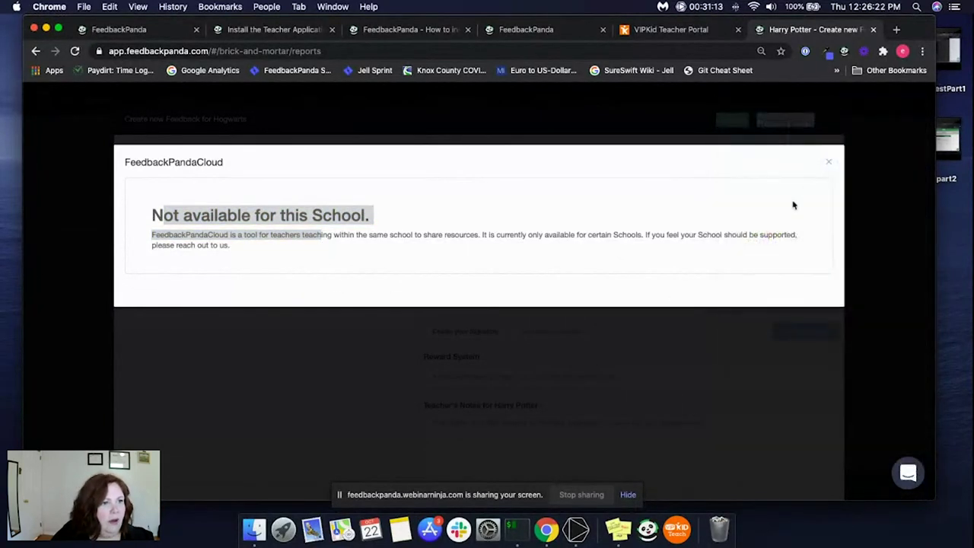
pyautogui.click(830, 164)
# - Try to create a new course named "Care of Magical Creatures", leaving the descriptive name, description and ID number blank
pyautogui.moveTo(182, 256)
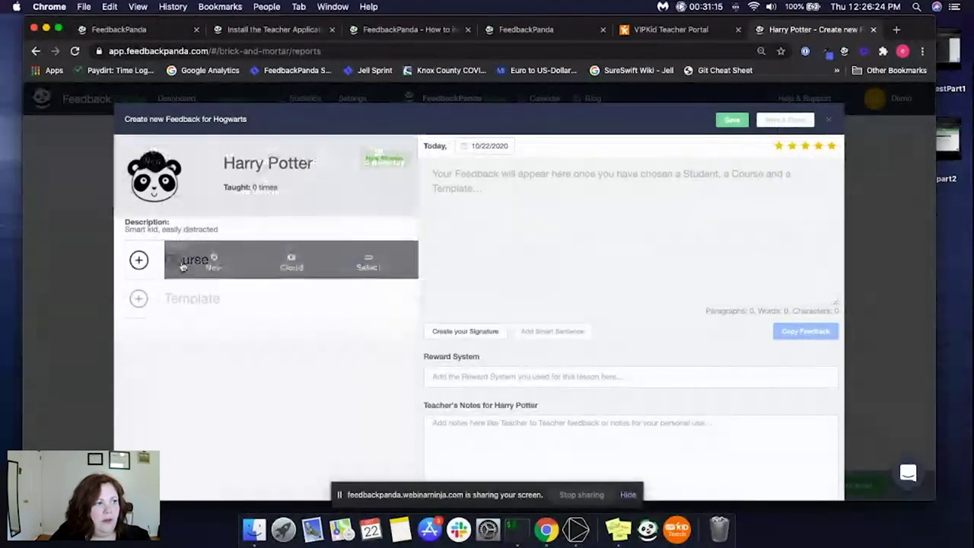
pyautogui.click(214, 261)
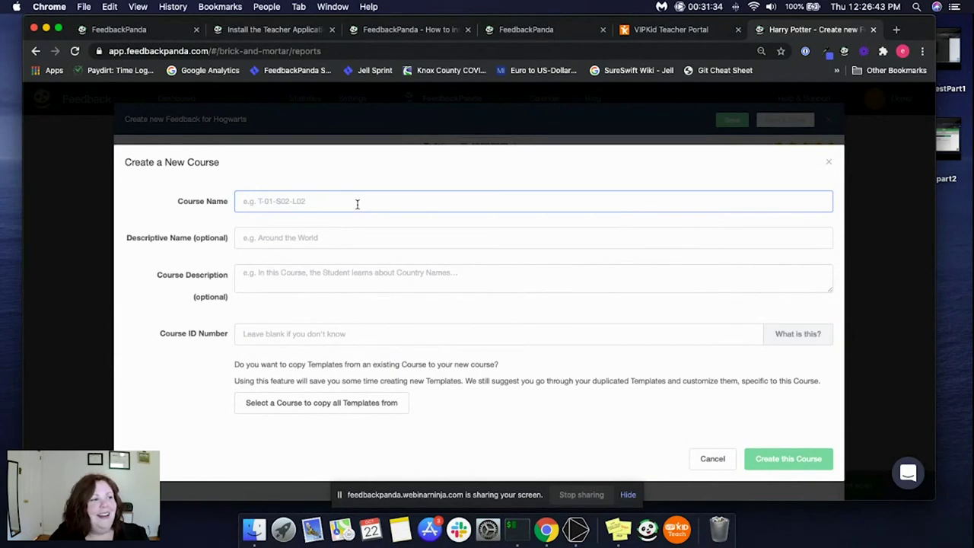
pyautogui.write('Care of Magical C')
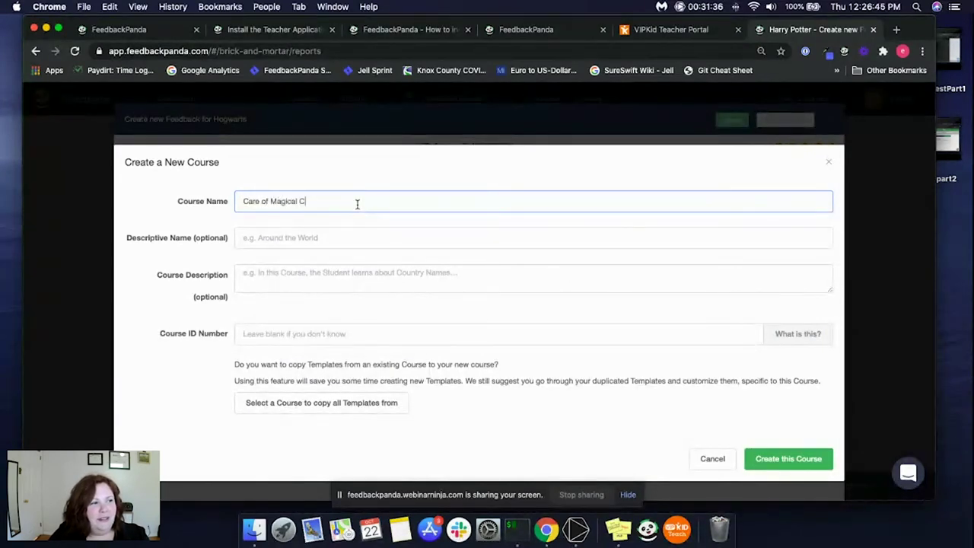
pyautogui.write('reatures')
pyautogui.click(372, 236)
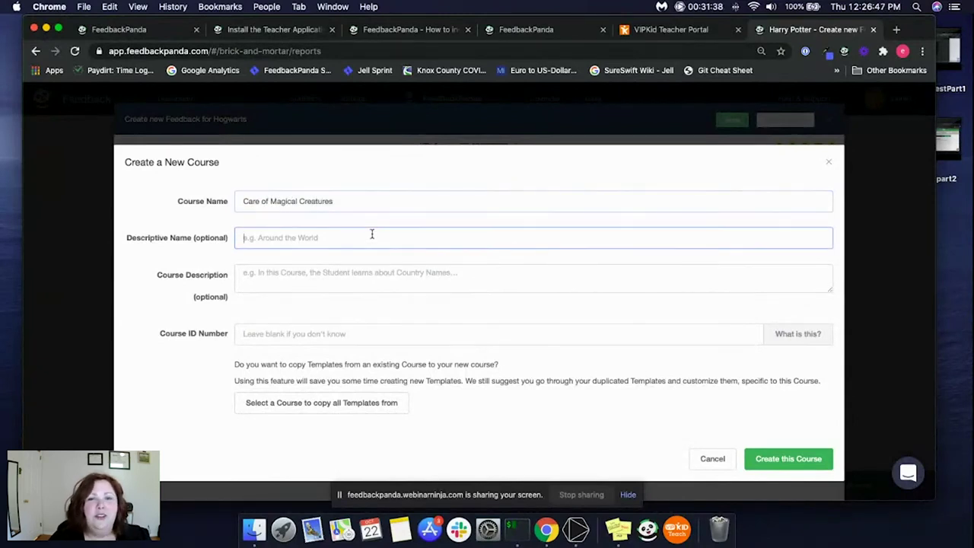
pyautogui.click(303, 269)
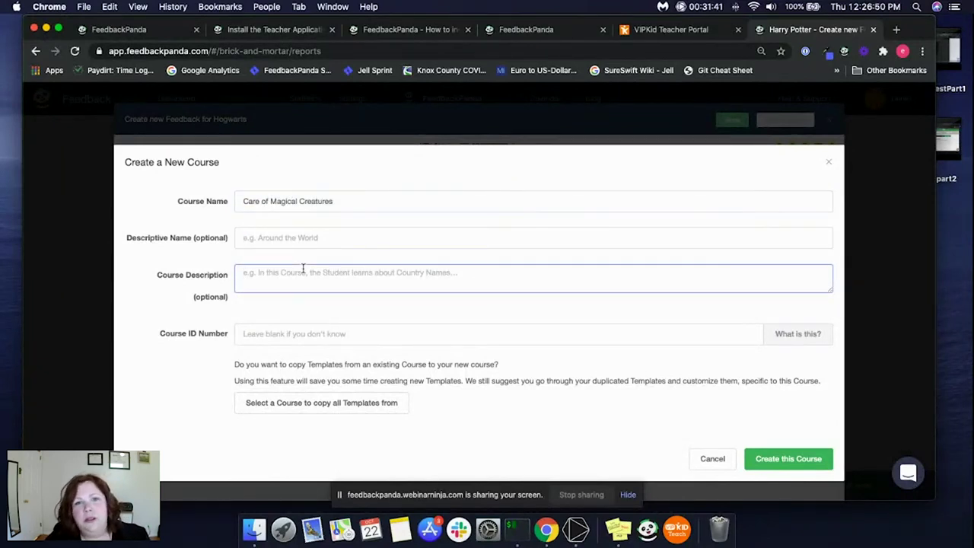
pyautogui.click(303, 335)
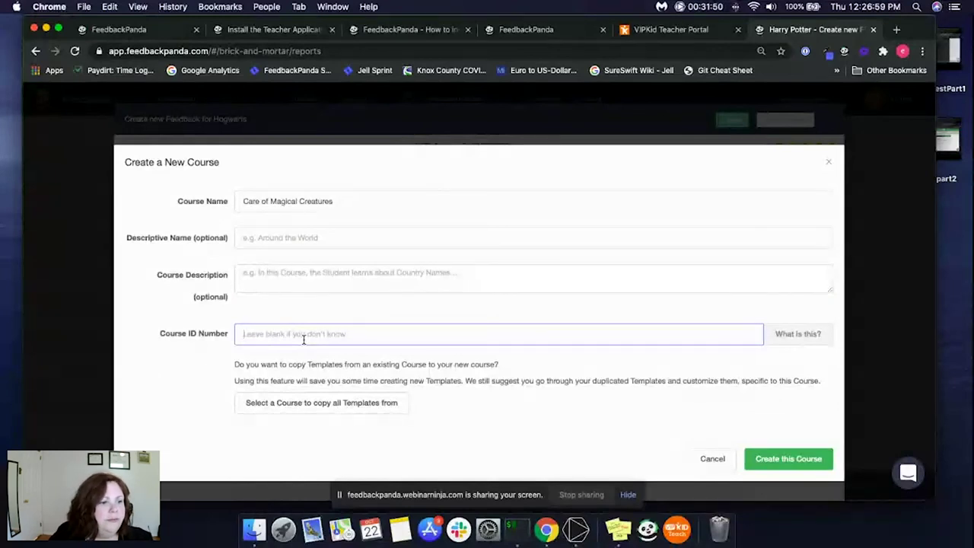
pyautogui.click(767, 469)
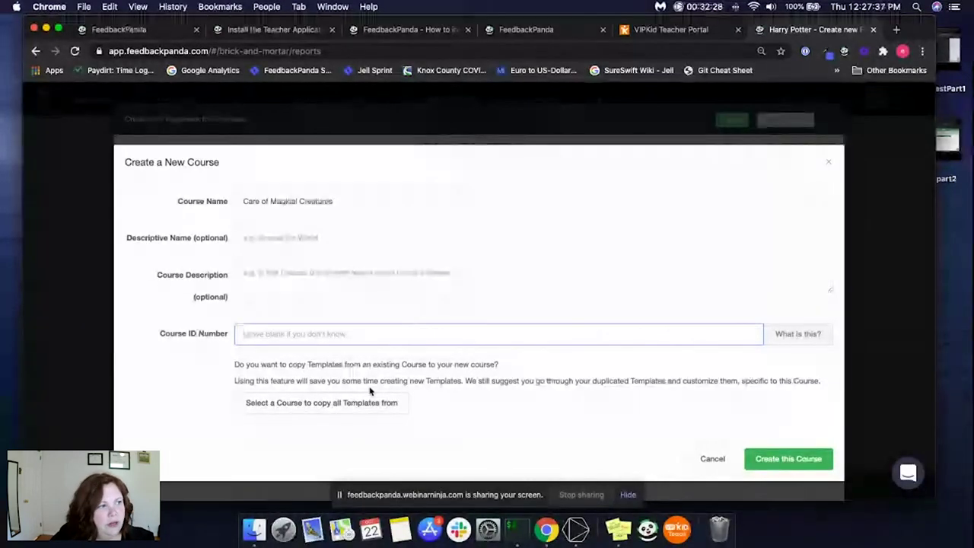
# - Clear the course name, open the option to copy templates from an existing course, and dismiss it
pyautogui.tripleClick(362, 198)
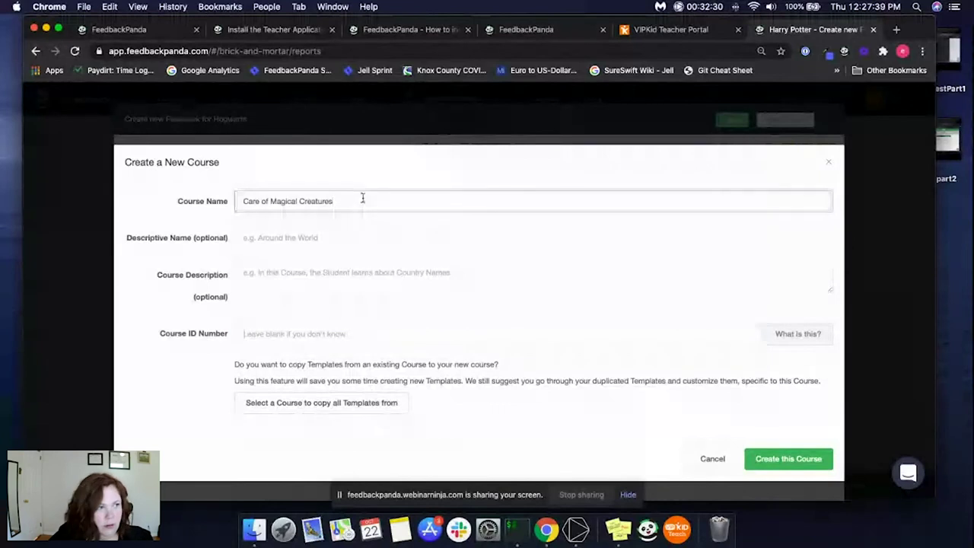
pyautogui.press('BackSpace')
pyautogui.click(295, 402)
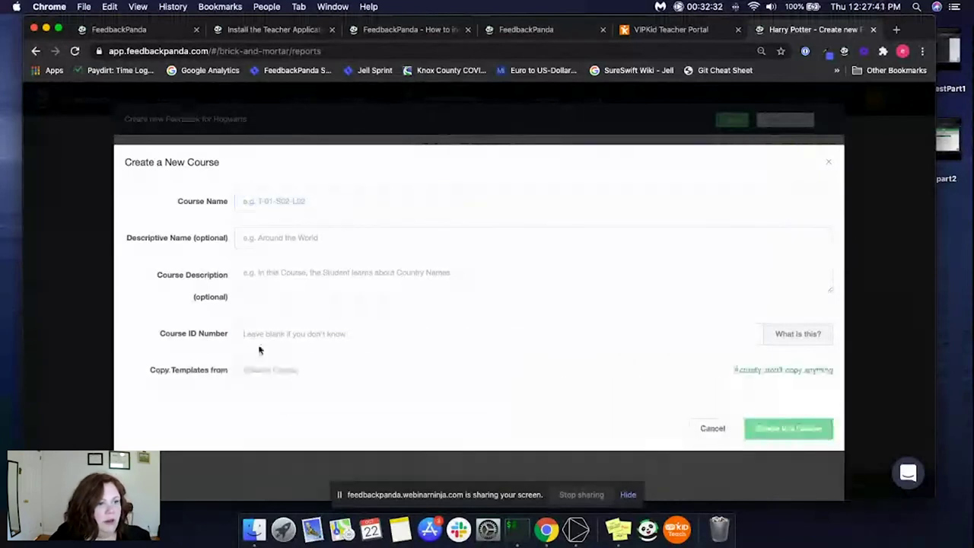
pyautogui.click(800, 373)
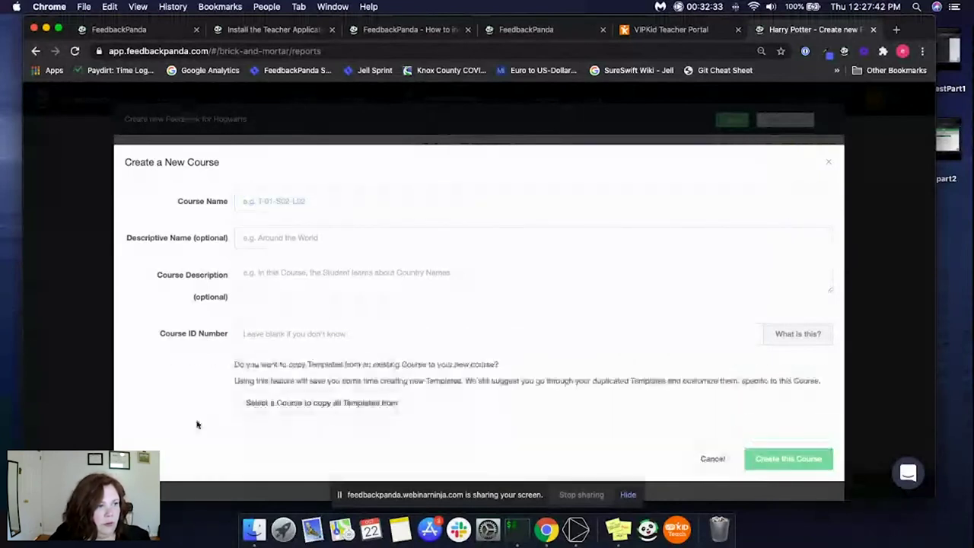
# - Show "NMC-L2-U4-LC1" as an example course name with template copying turned on, and turn the copying off without creating the course
pyautogui.click(342, 402)
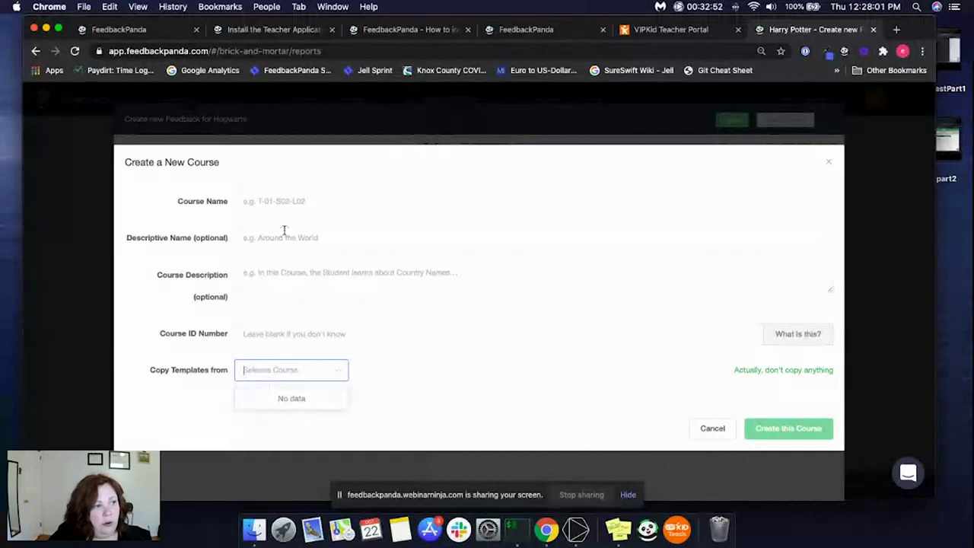
pyautogui.click(284, 202)
pyautogui.write('NMC')
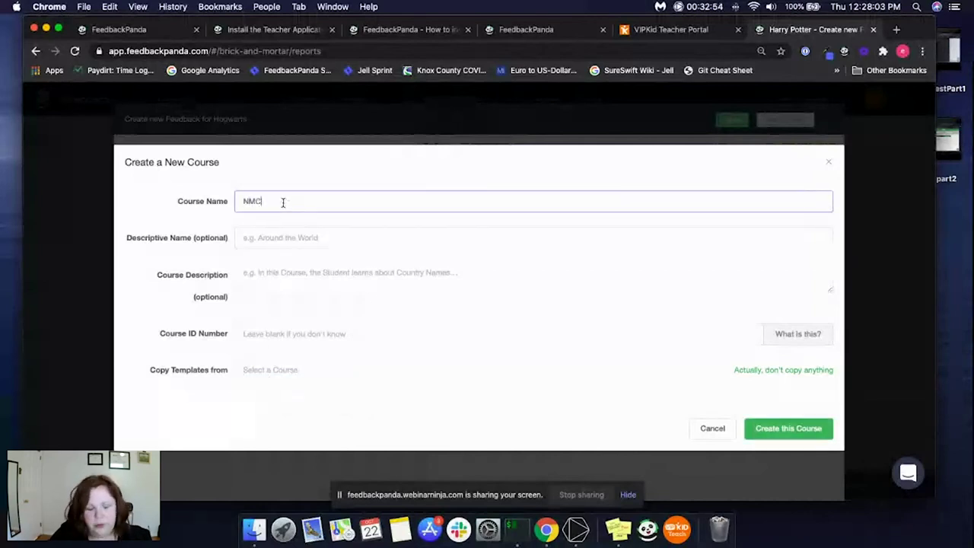
pyautogui.write('-L2-U4-LC1')
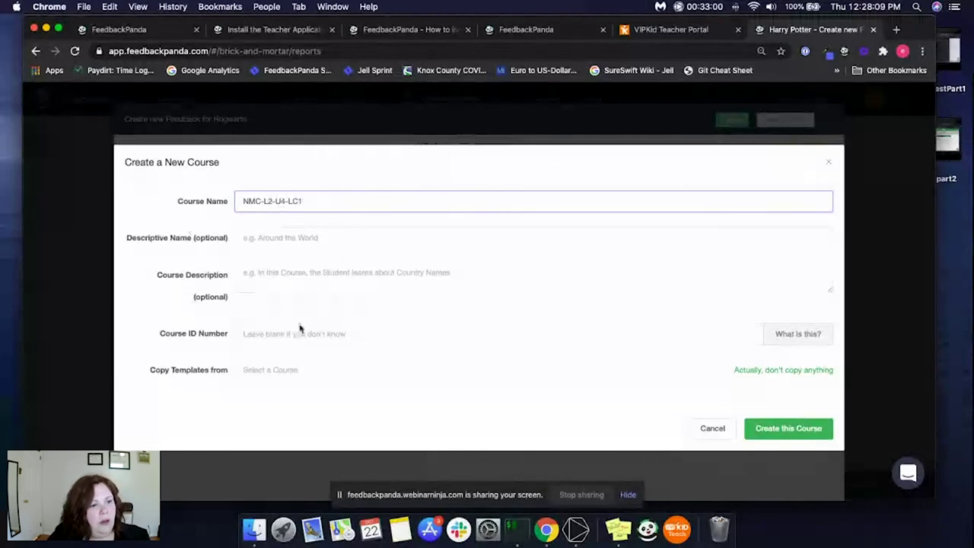
pyautogui.click(790, 434)
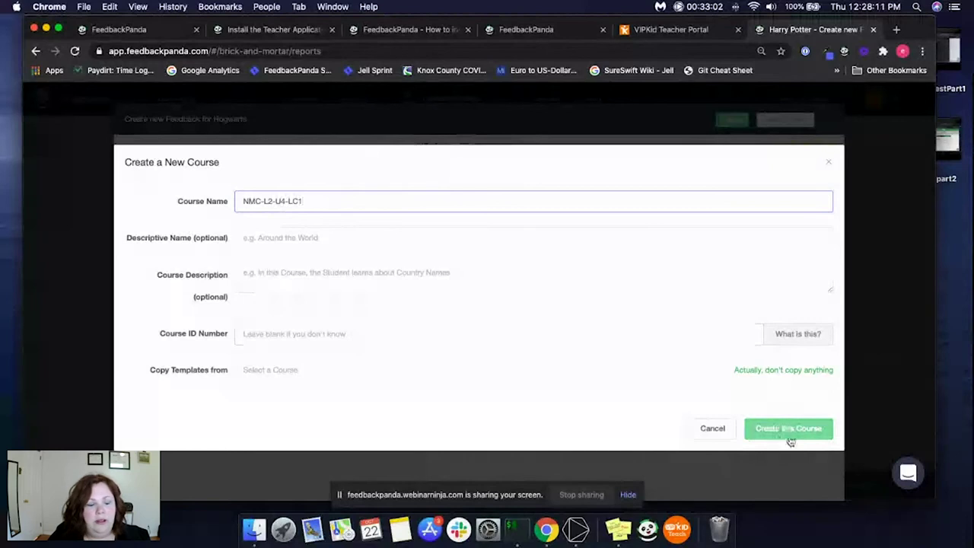
pyautogui.click(746, 372)
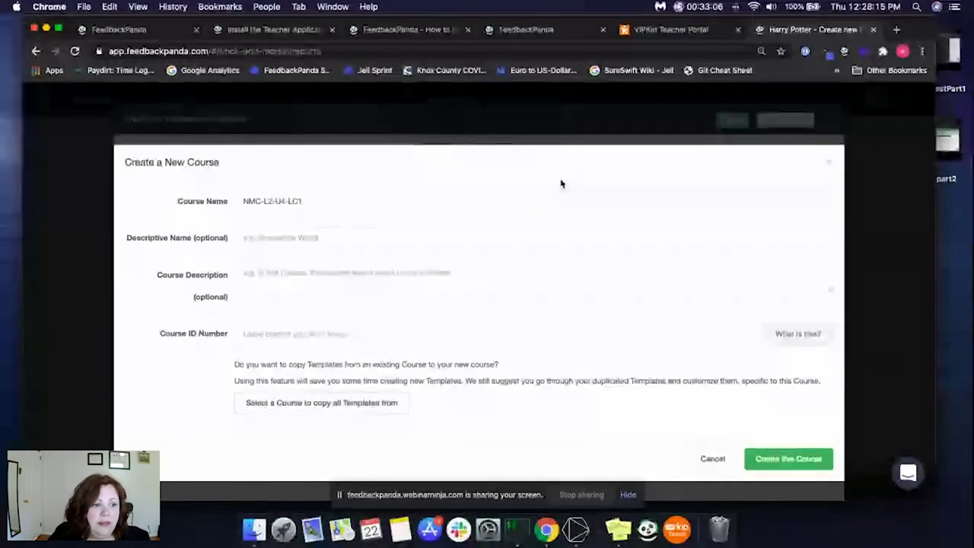
# - Name the new course "Care of Magical Creatures", leave the other fields blank, and create the course
pyautogui.tripleClick(361, 203)
pyautogui.write('Care')
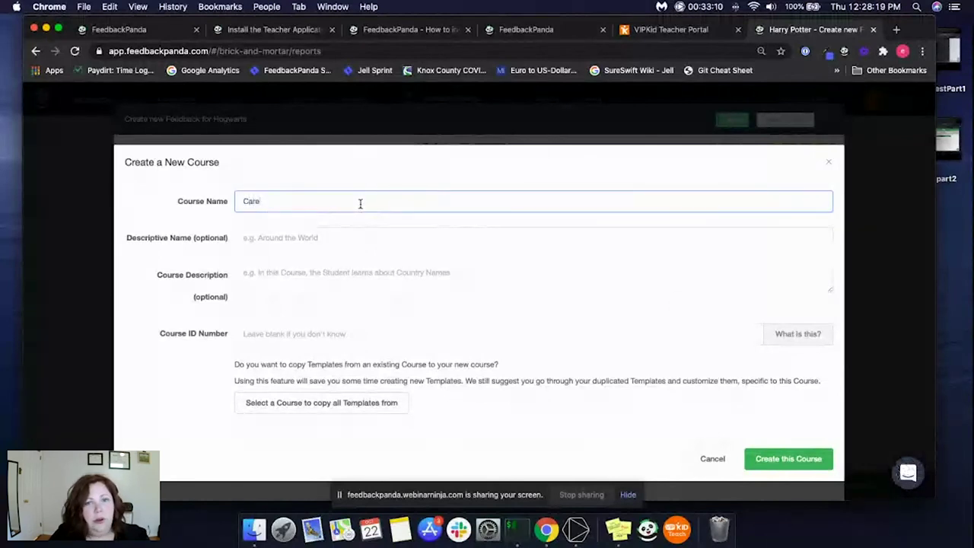
pyautogui.write(' of Magical ')
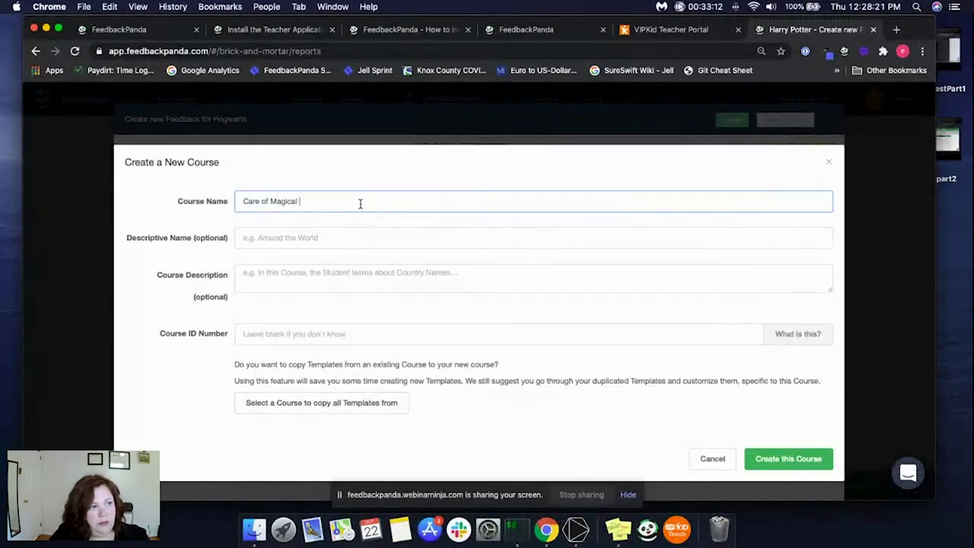
pyautogui.write('Creatures')
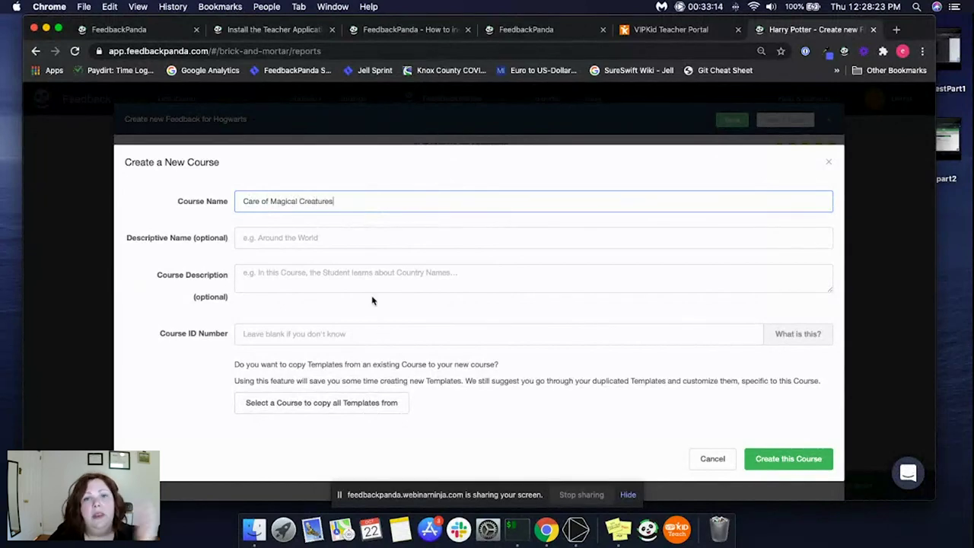
pyautogui.click(775, 466)
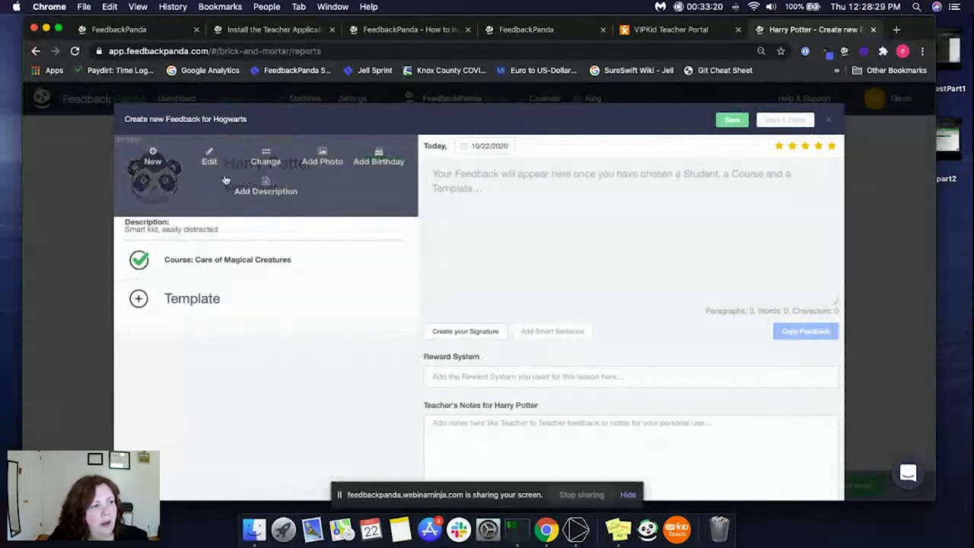
# - Start a new template for the Care of Magical Creatures course, name it "Struggle - CoMC", and leave the tags empty
pyautogui.moveTo(219, 269)
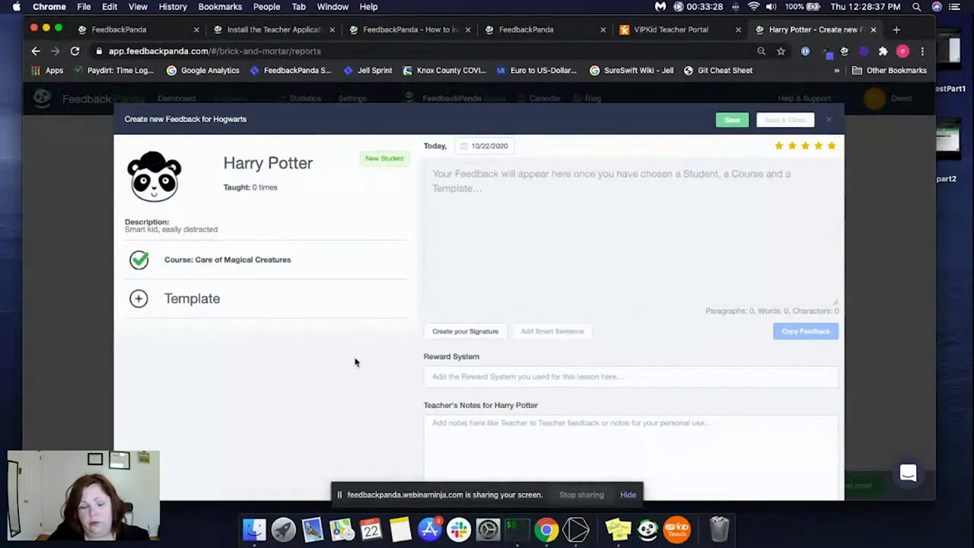
pyautogui.click(337, 305)
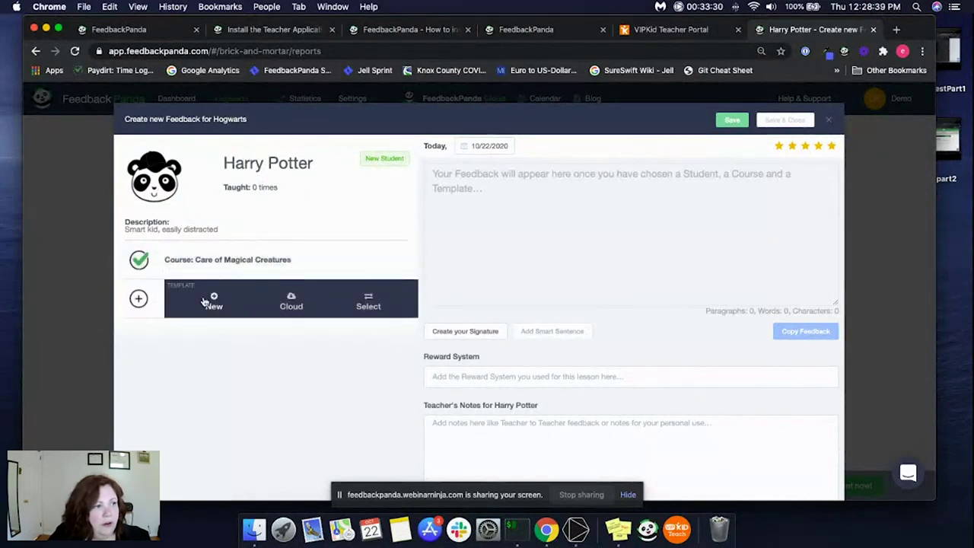
pyautogui.click(211, 300)
pyautogui.click(274, 120)
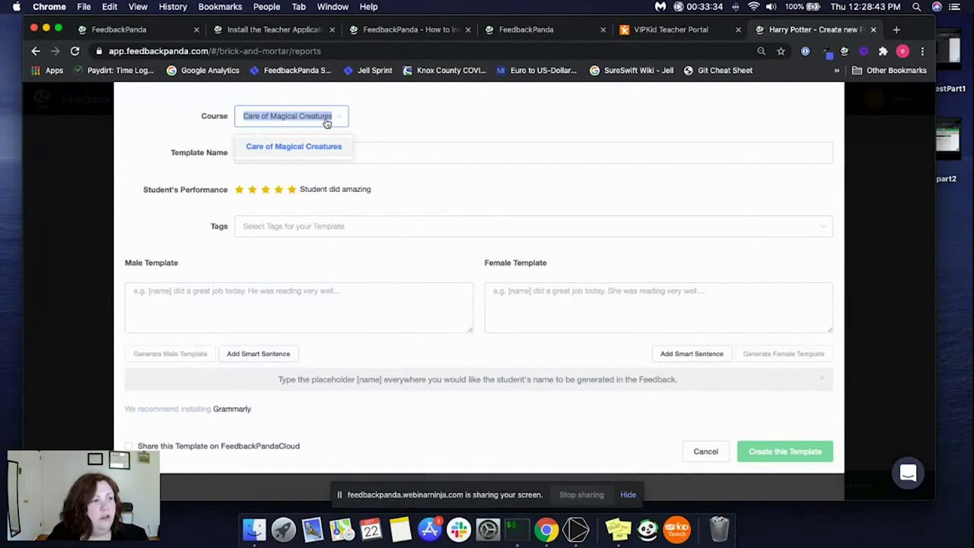
pyautogui.click(329, 154)
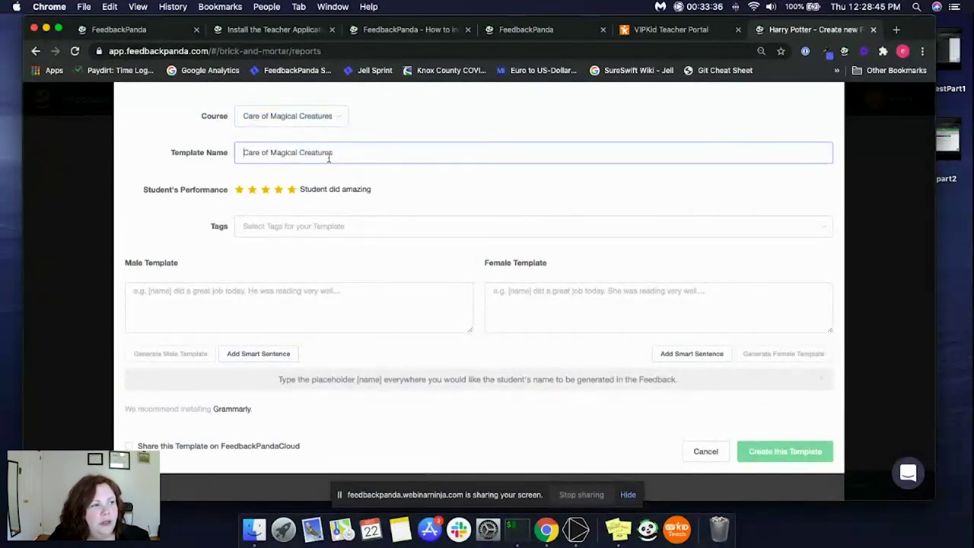
pyautogui.moveTo(328, 154); pyautogui.dragTo(244, 153)
pyautogui.click(342, 151)
pyautogui.tripleClick(342, 151)
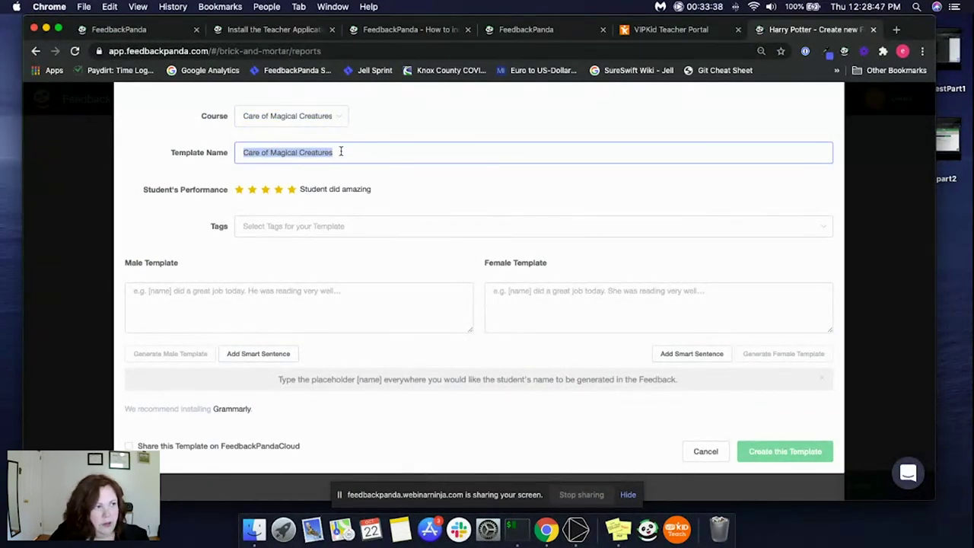
pyautogui.write('Struggle - ')
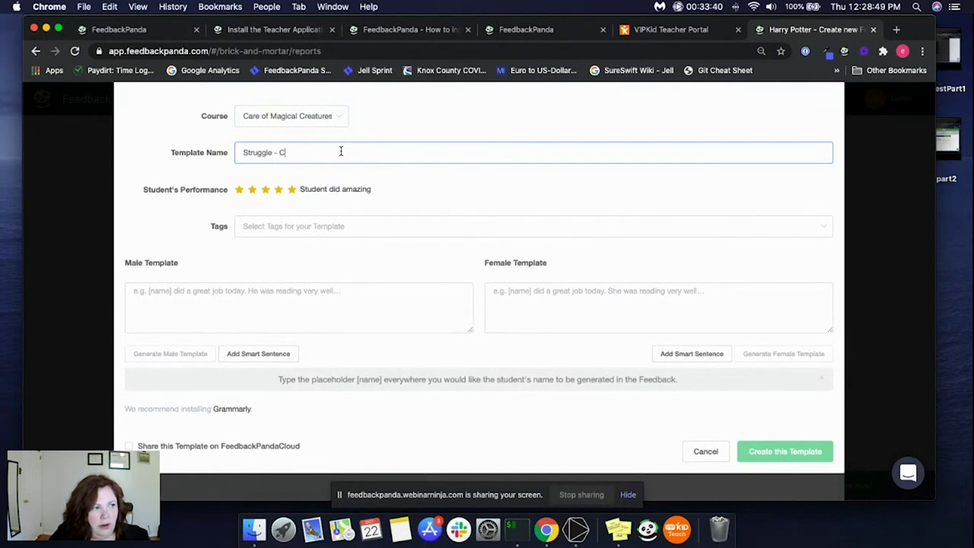
pyautogui.write('CoMC')
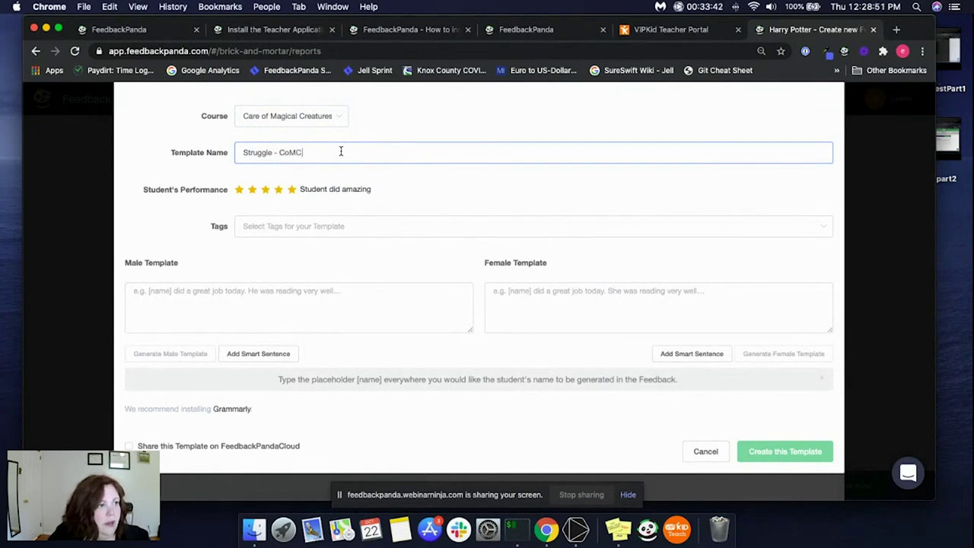
pyautogui.click(386, 235)
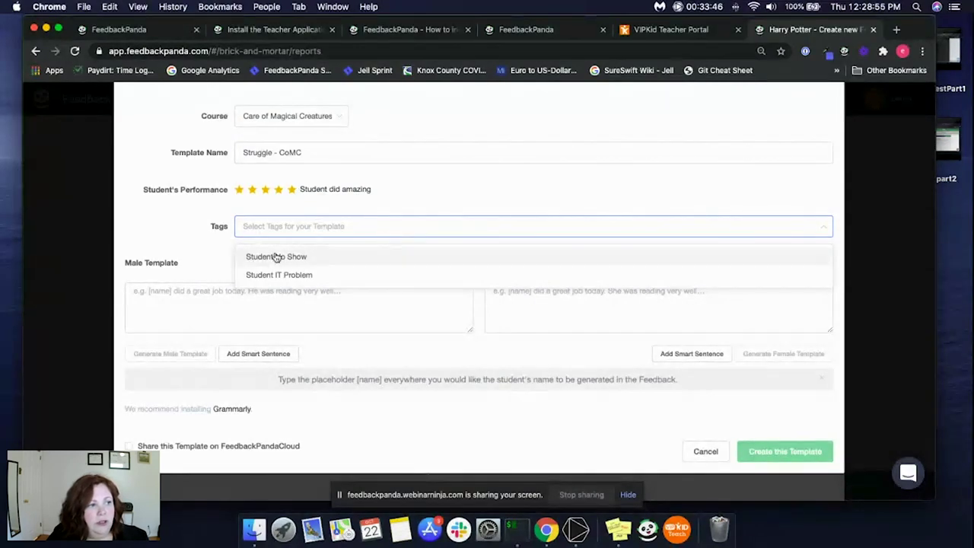
pyautogui.click(174, 264)
# - Write the male template text "[name] did really well! He got stung a couple times. Be careful!"
pyautogui.click(228, 289)
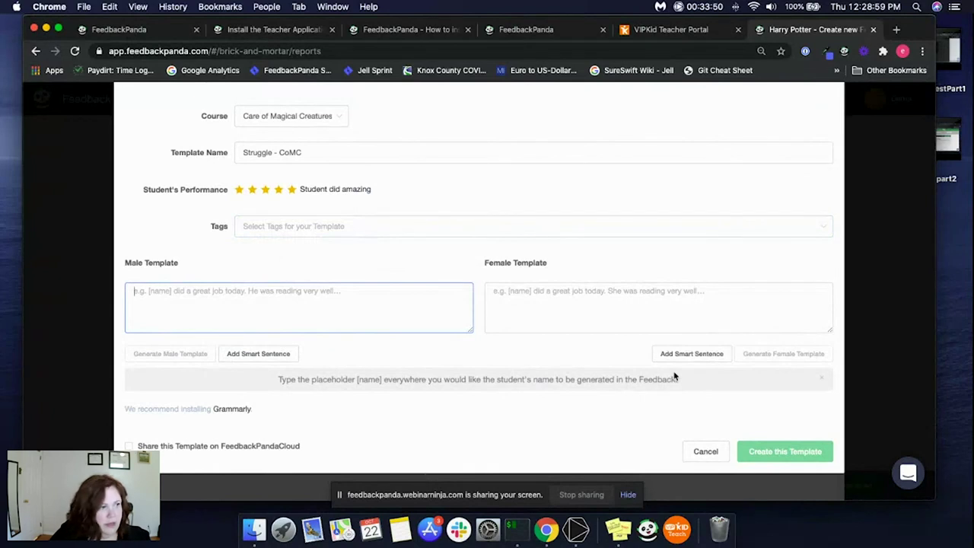
pyautogui.write('[name]')
pyautogui.press('BackSpace')
pyautogui.press('BackSpace')
pyautogui.press('BackSpace')
pyautogui.press('BackSpace')
pyautogui.press('BackSpace')
pyautogui.press('BackSpace')
pyautogui.write('[')
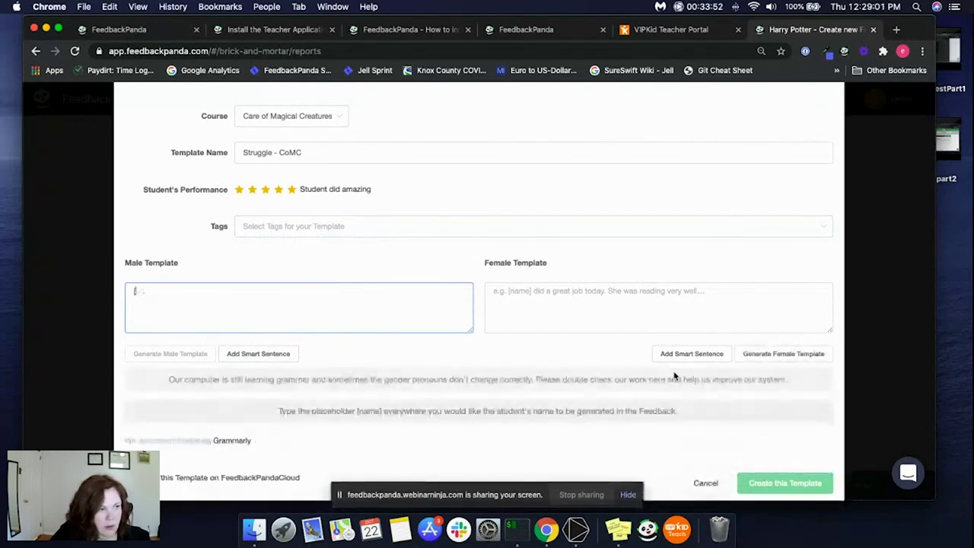
pyautogui.write('name] d')
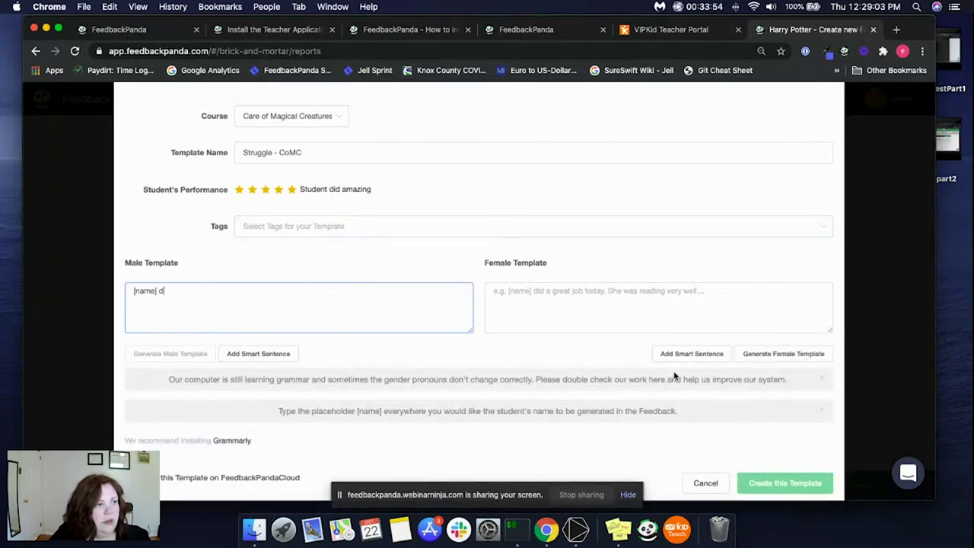
pyautogui.write('id really well! ')
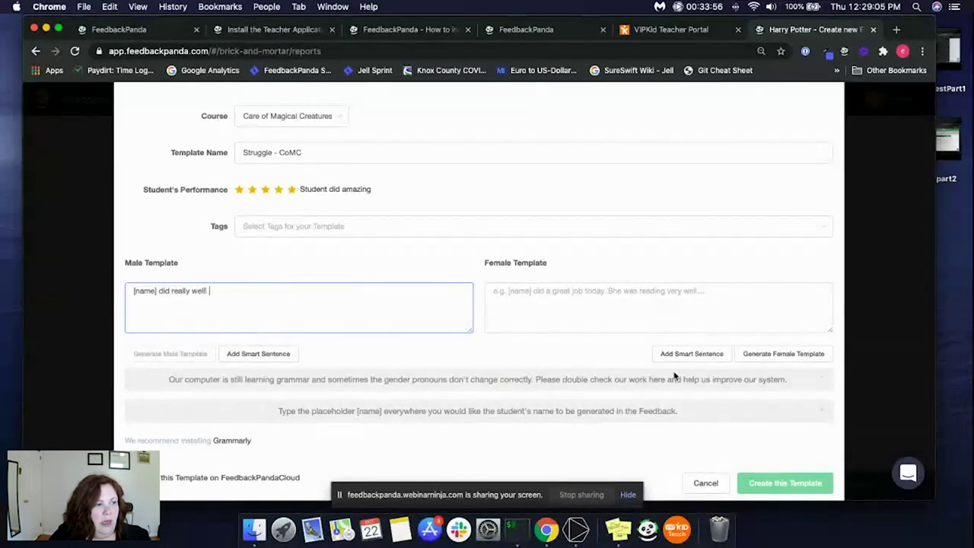
pyautogui.write('He go')
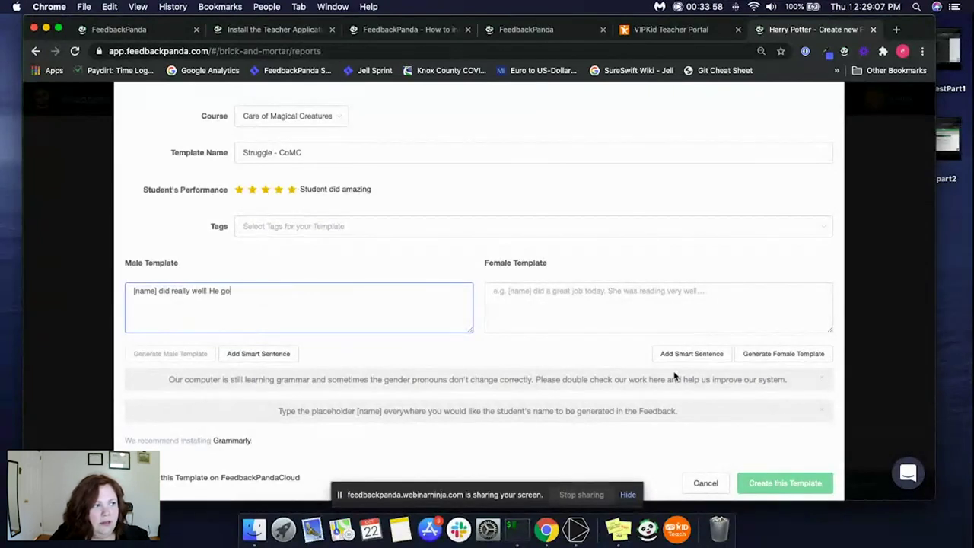
pyautogui.write('t stung a couple time')
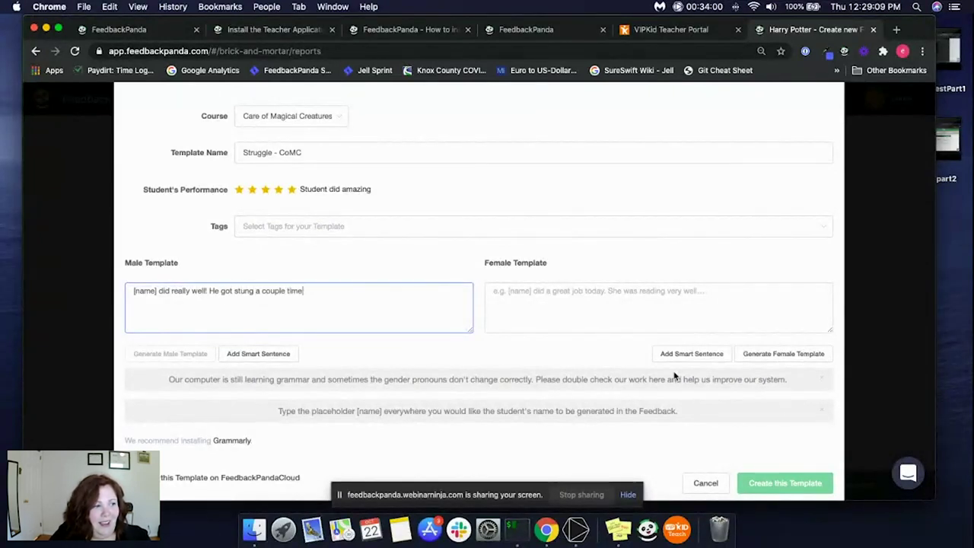
pyautogui.write('s. Be care')
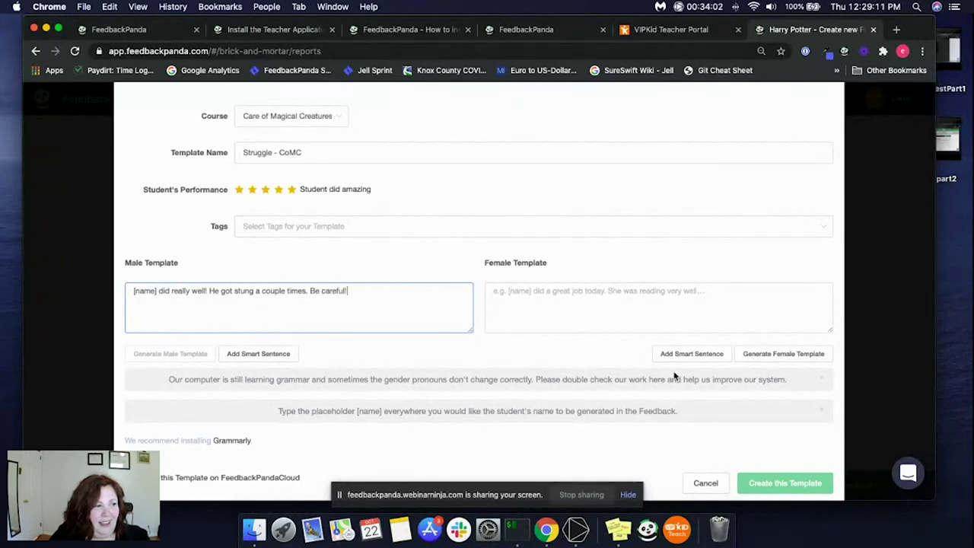
pyautogui.write('ful!')
# - Sign off the male template with "Teacher" and the teacher's first name, separated from the text by a blank line
pyautogui.press('Return')
pyautogui.press('Return')
pyautogui.write('Teacher')
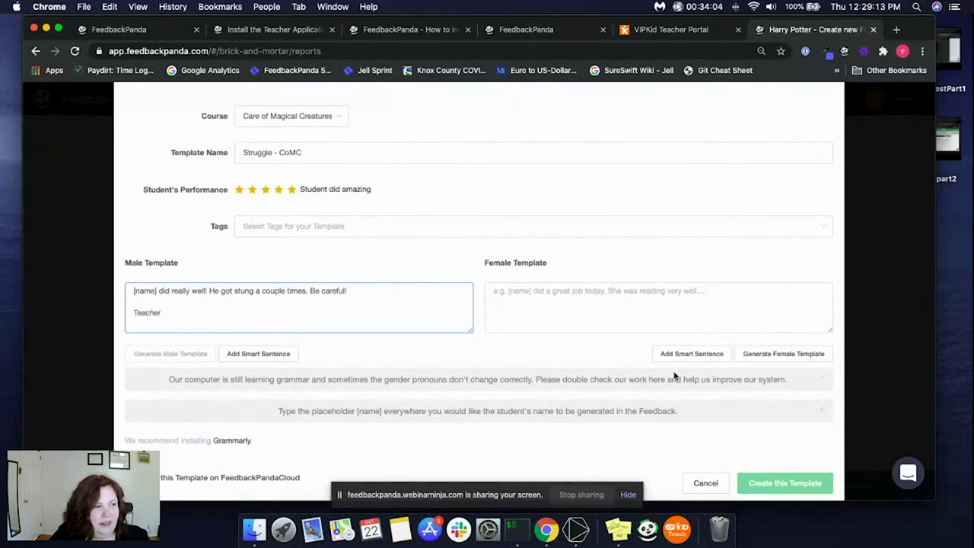
pyautogui.write(' Erika')
# - Generate the female template from the male text and create the template without sharing it on FeedbackPandaCloud
pyautogui.click(799, 355)
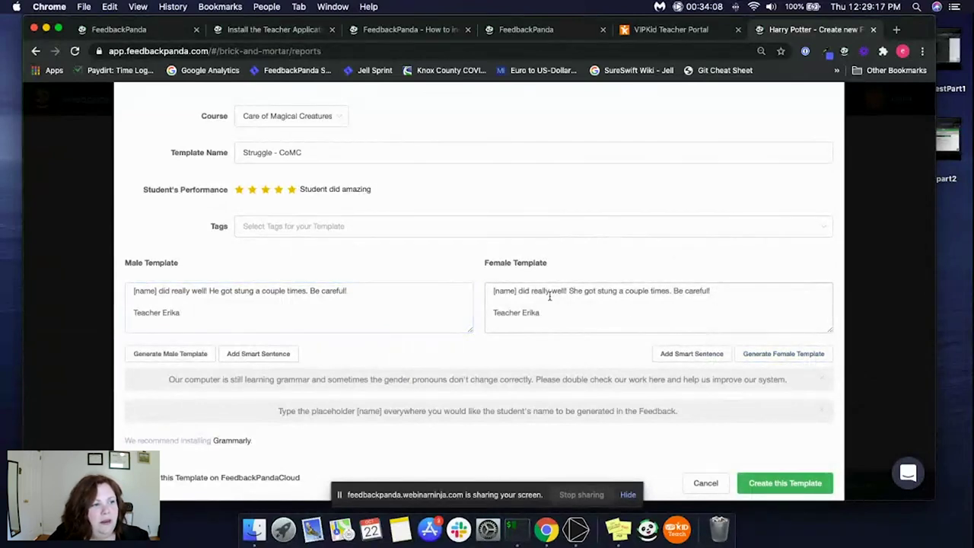
pyautogui.doubleClick(576, 291)
pyautogui.doubleClick(216, 291)
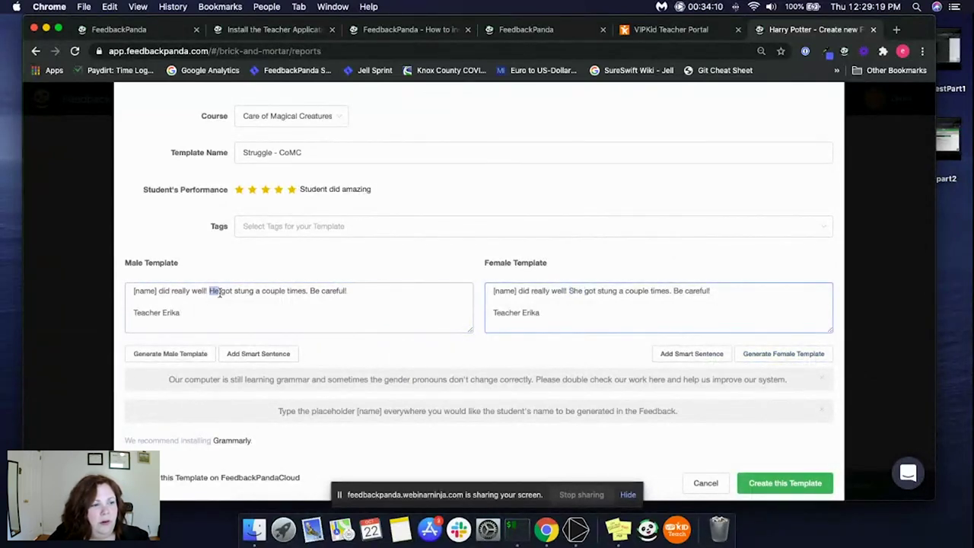
pyautogui.click(599, 291)
pyautogui.scroll(-1, 676, 394)
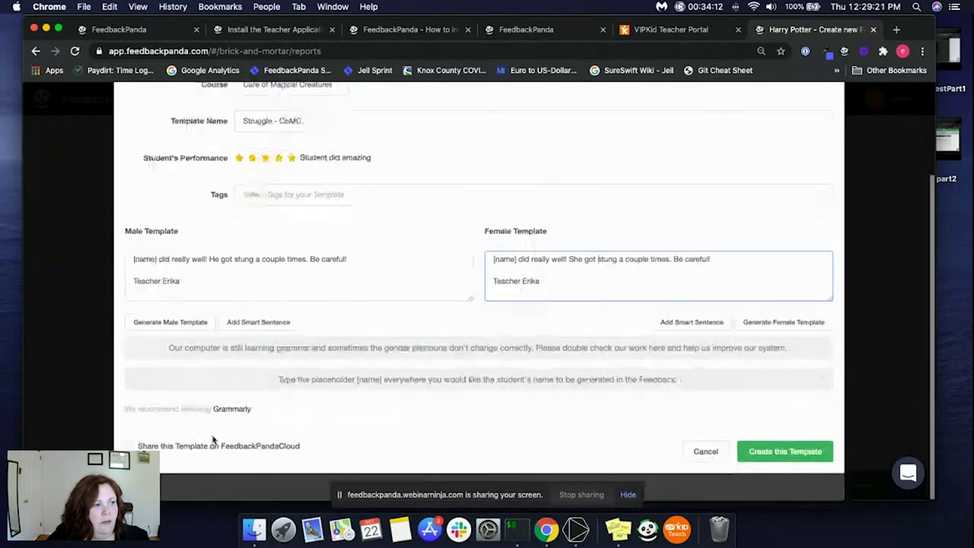
pyautogui.click(792, 451)
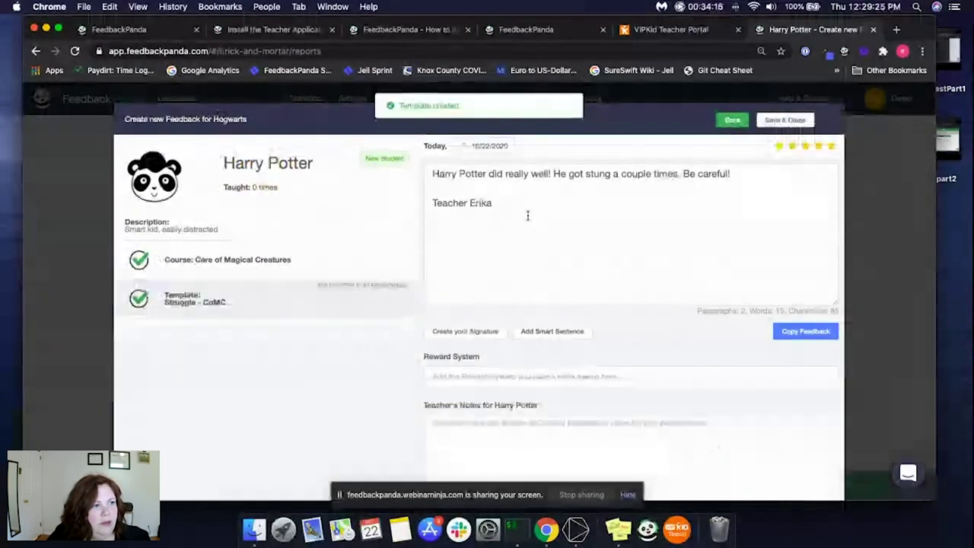
# - Add the paragraph "Those skrewts will get you!" to the feedback, between the template text and the teacher's sign-off
pyautogui.click(520, 190)
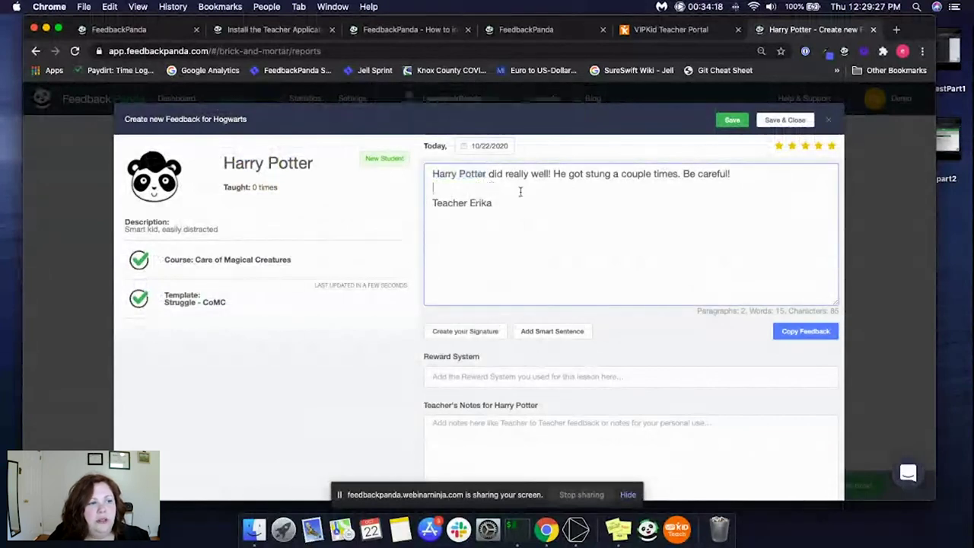
pyautogui.press('Return')
pyautogui.press('Return')
pyautogui.press('Up')
pyautogui.write('Thos')
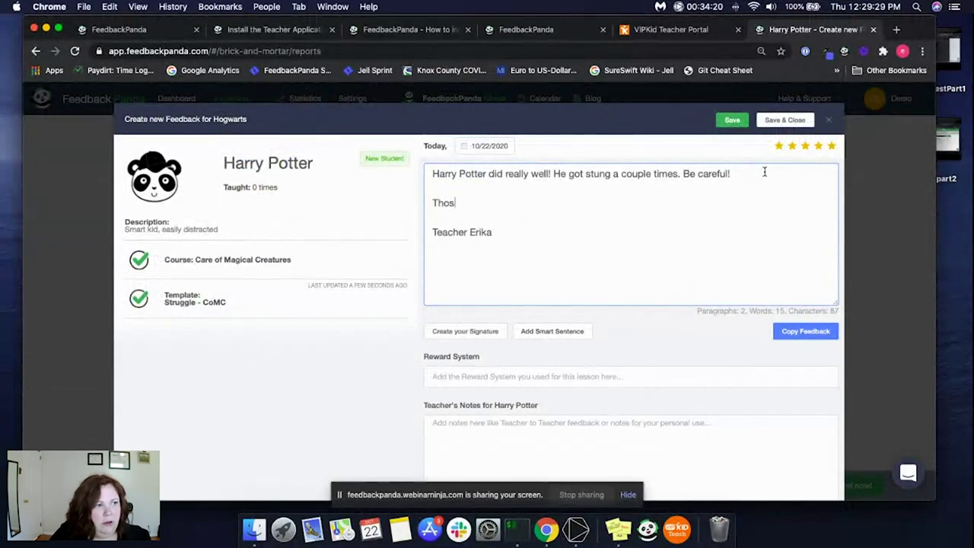
pyautogui.write('e skrewts will')
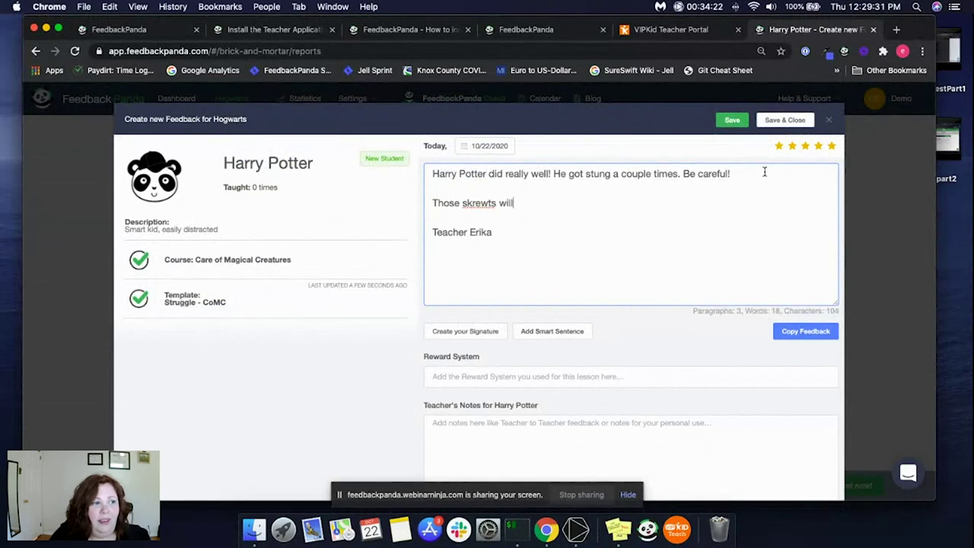
pyautogui.write(' get you!')
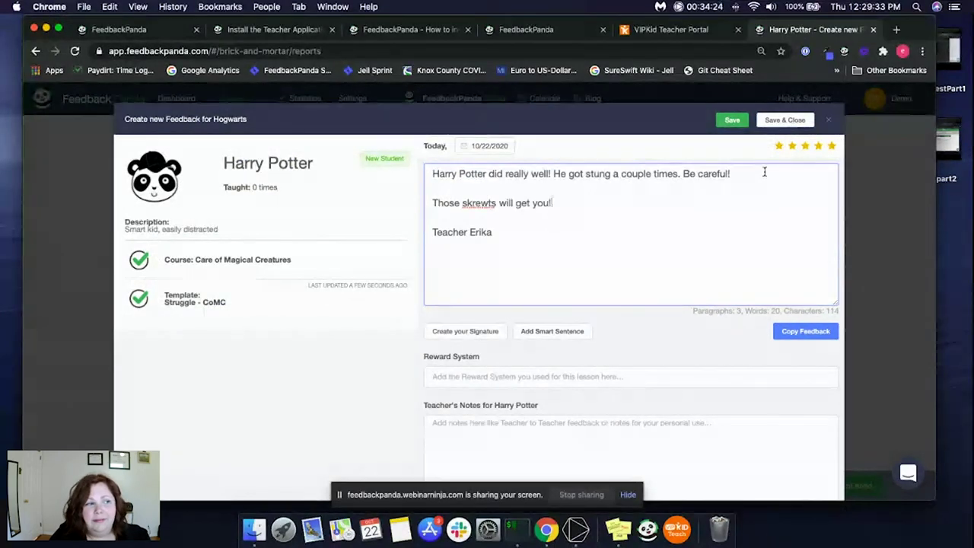
pyautogui.moveTo(723, 251); pyautogui.dragTo(431, 174)
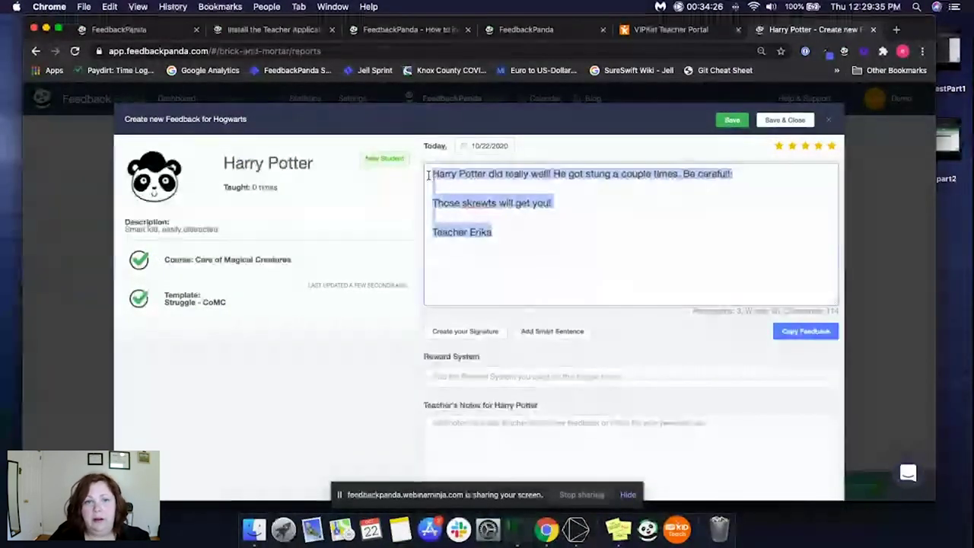
pyautogui.click(433, 187)
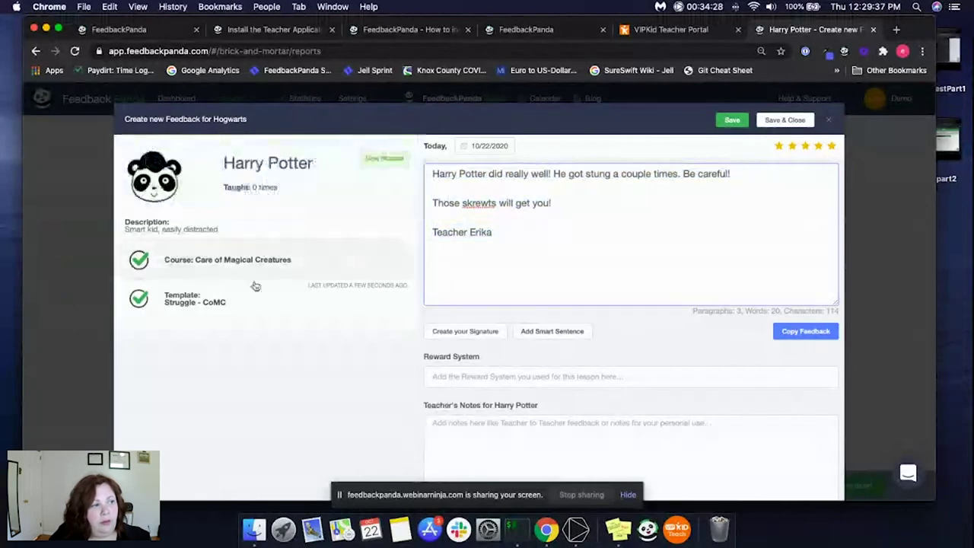
pyautogui.moveTo(169, 296)
pyautogui.click(372, 303)
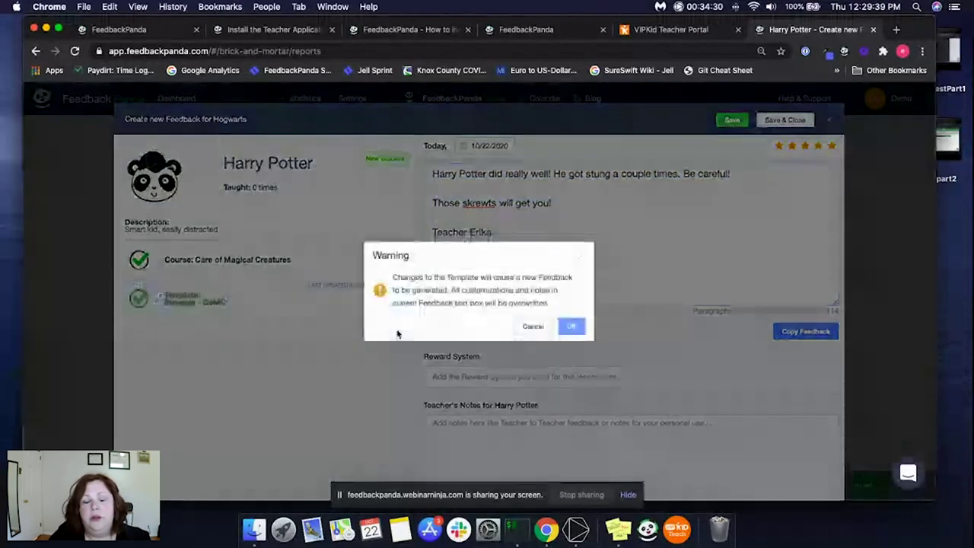
pyautogui.click(533, 326)
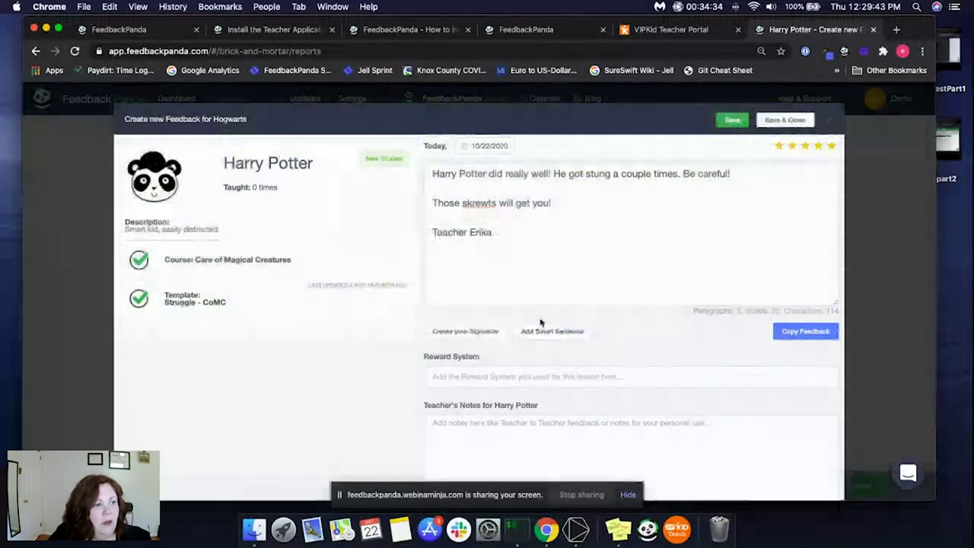
# - Copy the feedback text, leaving the reward system and teacher's notes empty, and save and close the feedback
pyautogui.click(504, 376)
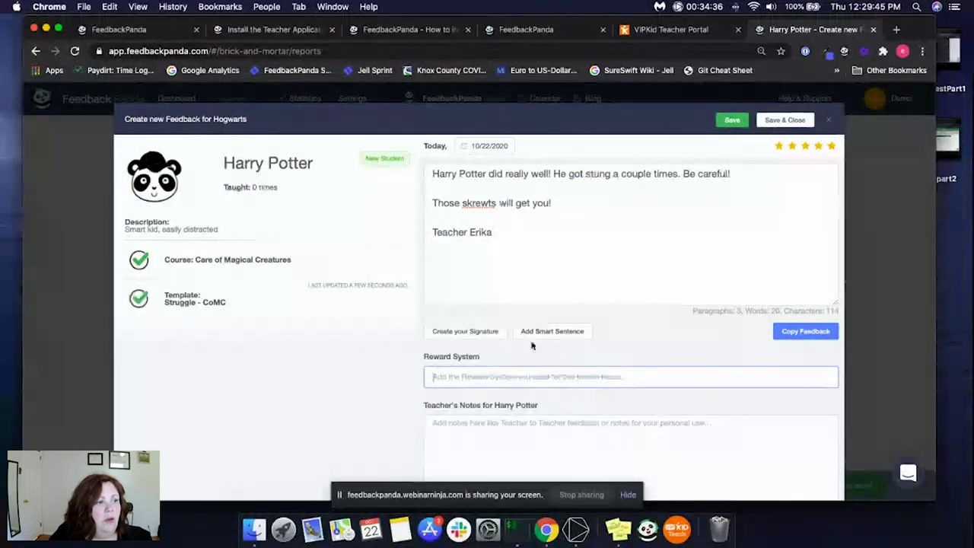
pyautogui.click(483, 421)
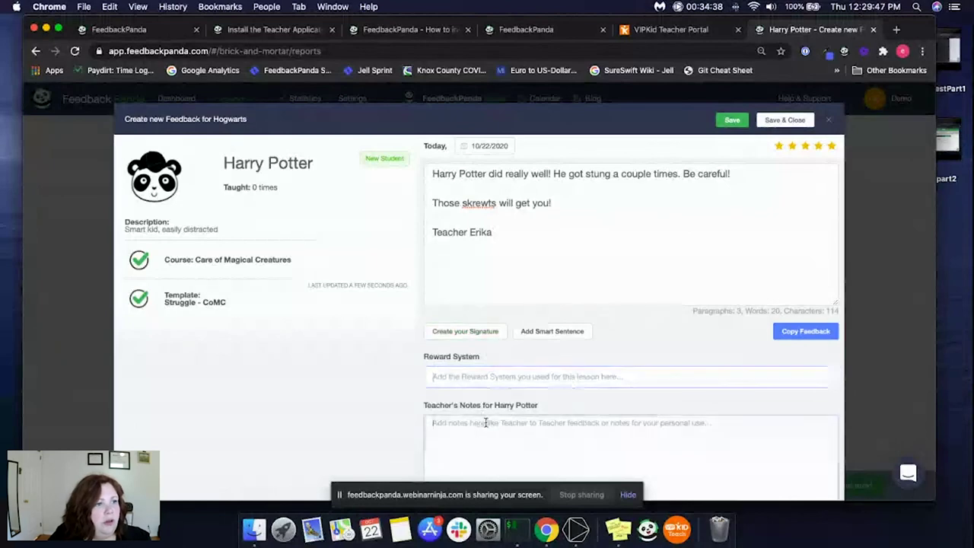
pyautogui.click(816, 340)
pyautogui.click(784, 119)
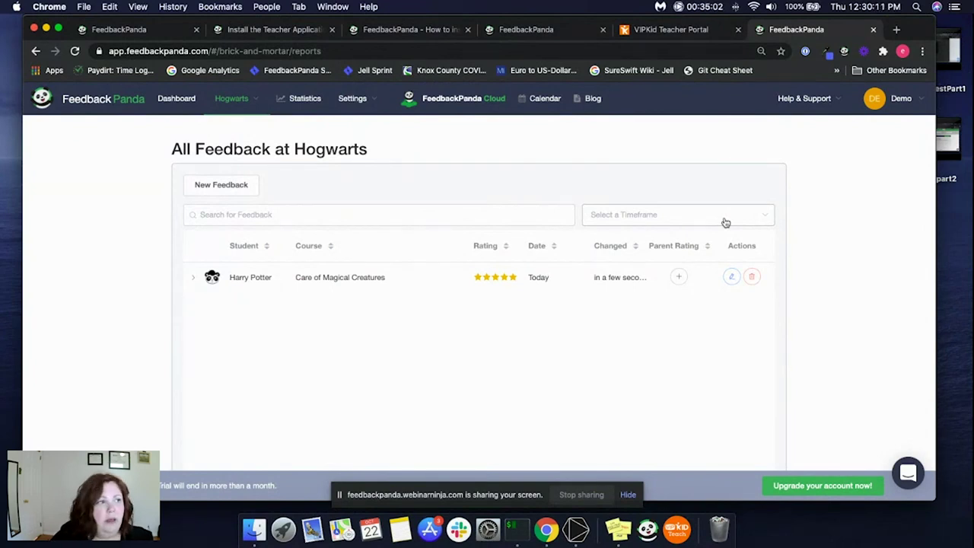
# - Paste the copied feedback into the search box of a new browser tab and clear the box again
pyautogui.click(897, 29)
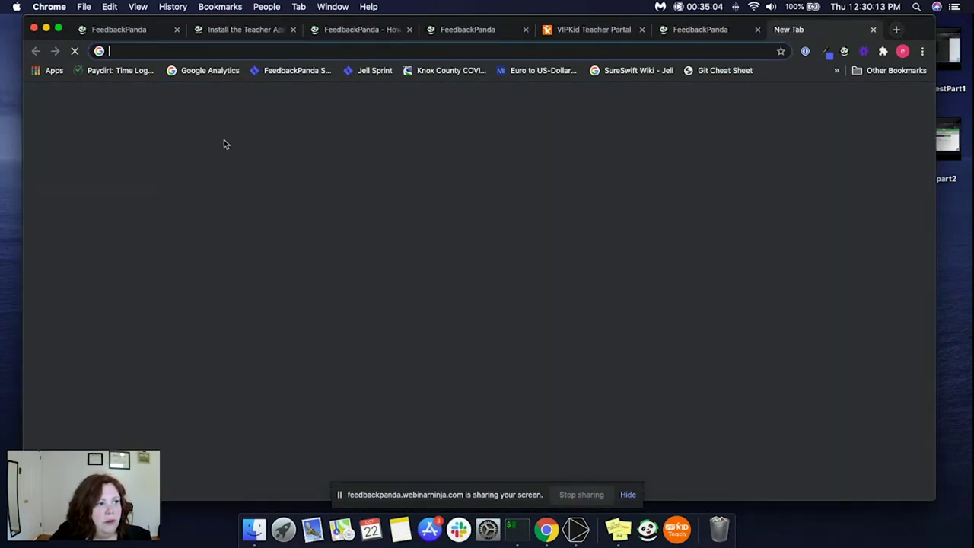
pyautogui.click(385, 274)
pyautogui.press('super+v')
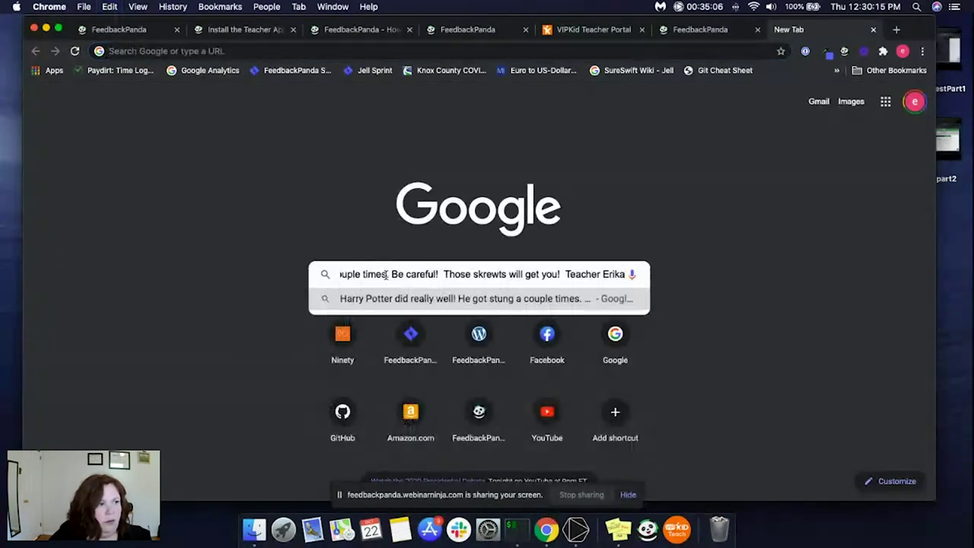
pyautogui.press('super+a')
pyautogui.press('super+x')
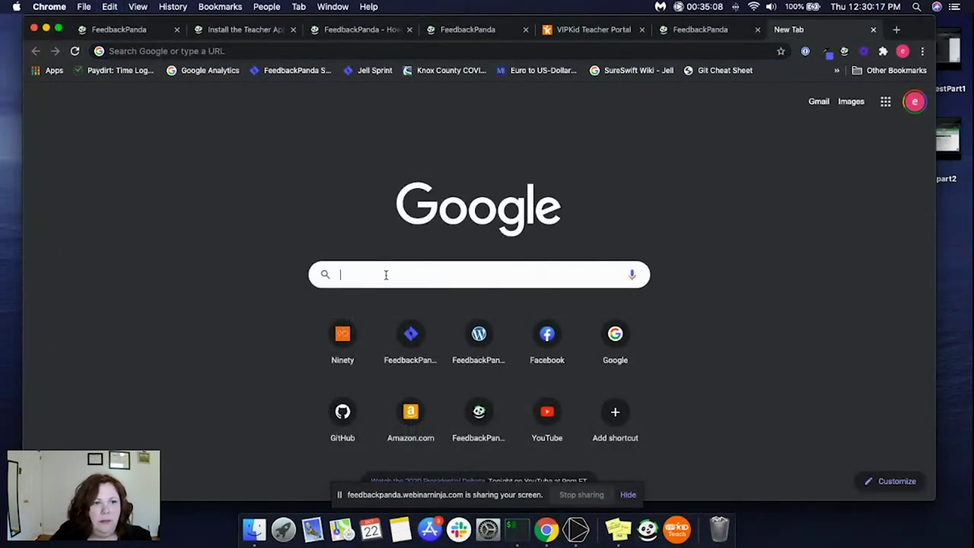
pyautogui.press('super+Tab')
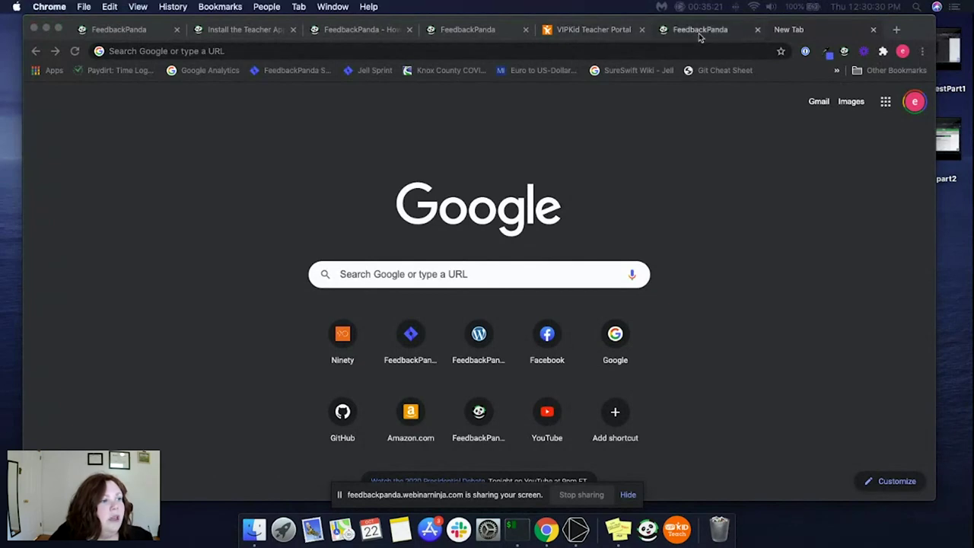
# - Return to the Hogwarts feedback page and start a new template for the Care of Magical Creatures course, named "Awesome - CoMC"
pyautogui.click(699, 31)
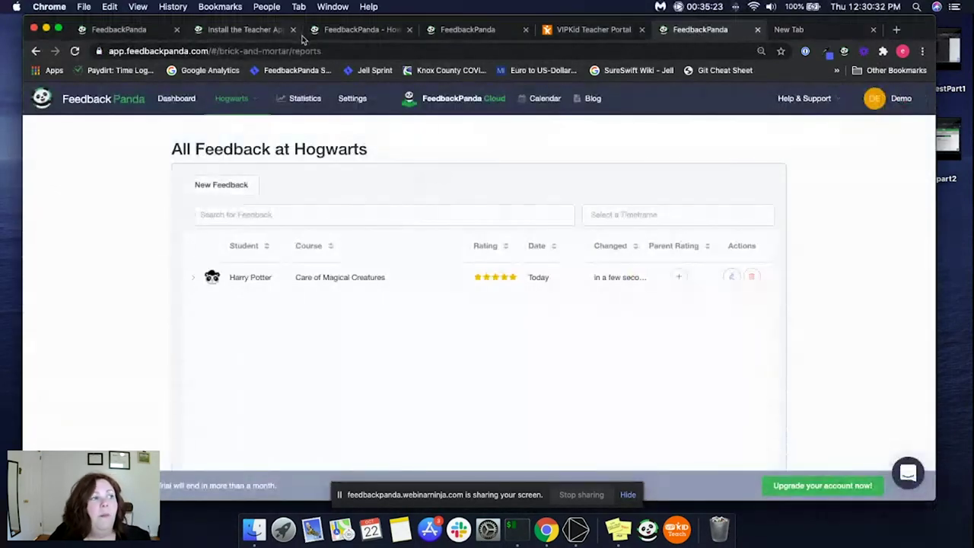
pyautogui.click(231, 98)
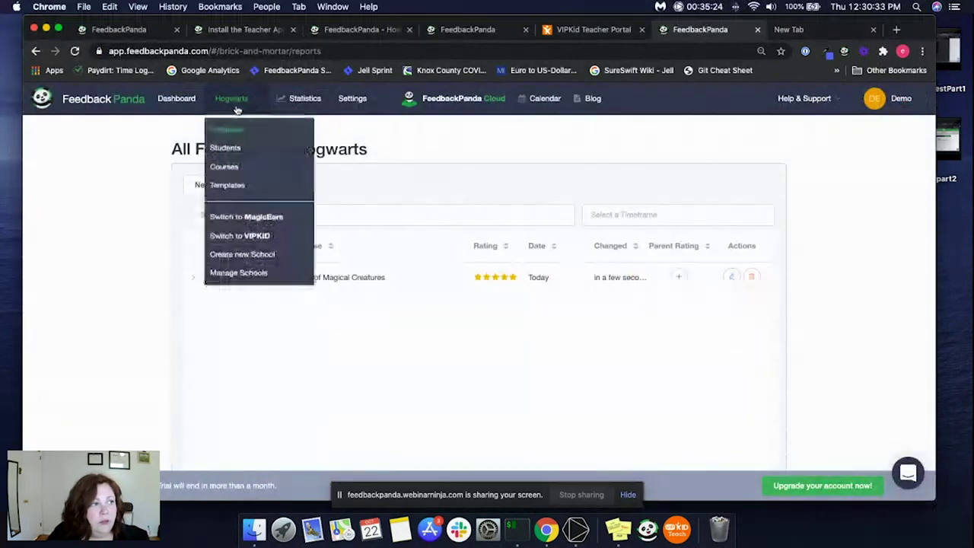
pyautogui.click(227, 188)
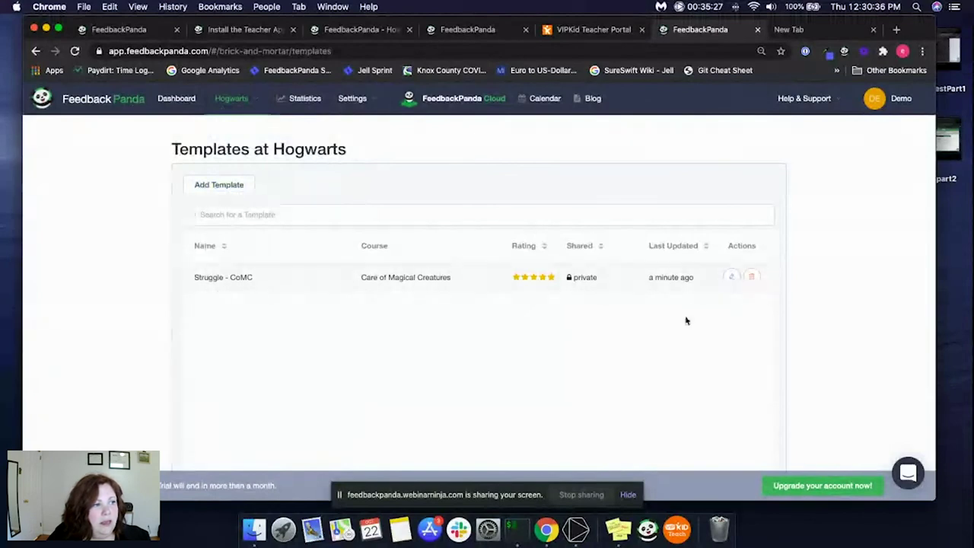
pyautogui.click(219, 185)
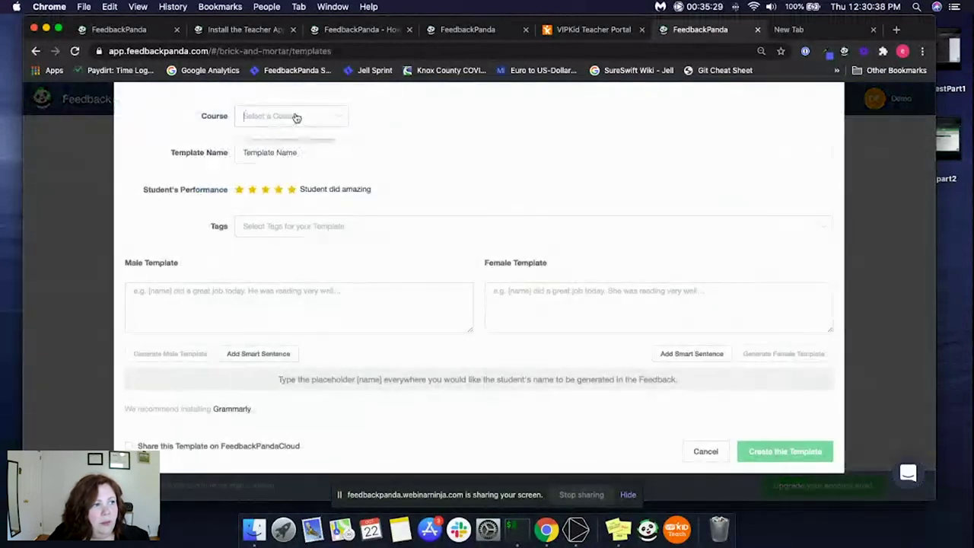
pyautogui.click(269, 147)
pyautogui.tripleClick(361, 150)
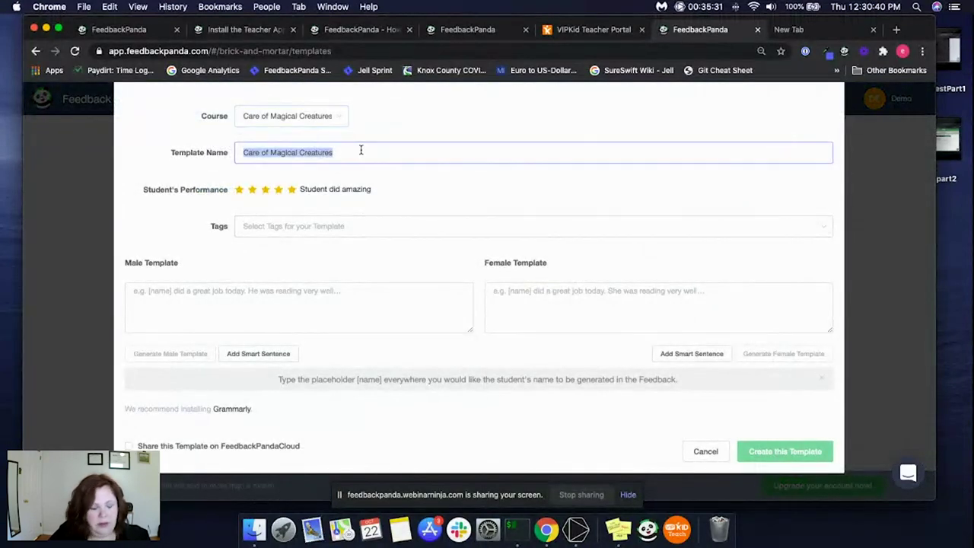
pyautogui.write('Awesome - C')
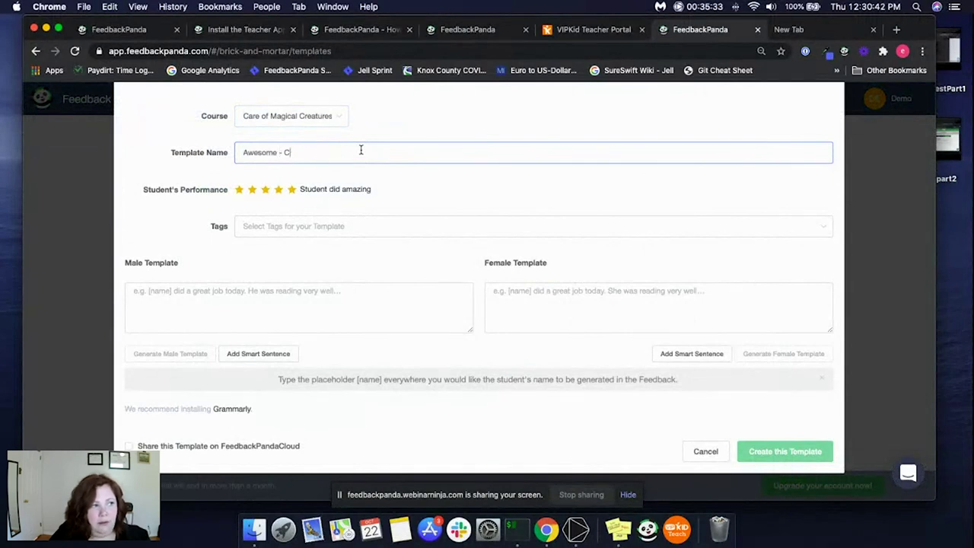
pyautogui.write('oMC')
# - Write the male template text "[name] did great! No stings!" and sign it off with "Teacher" and the teacher's first name after a blank line
pyautogui.click(317, 300)
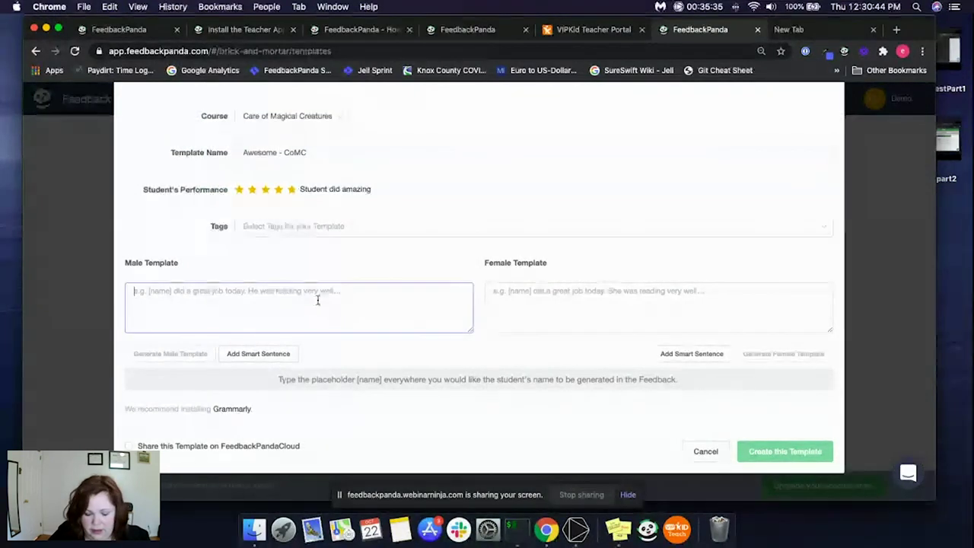
pyautogui.write('[name] ')
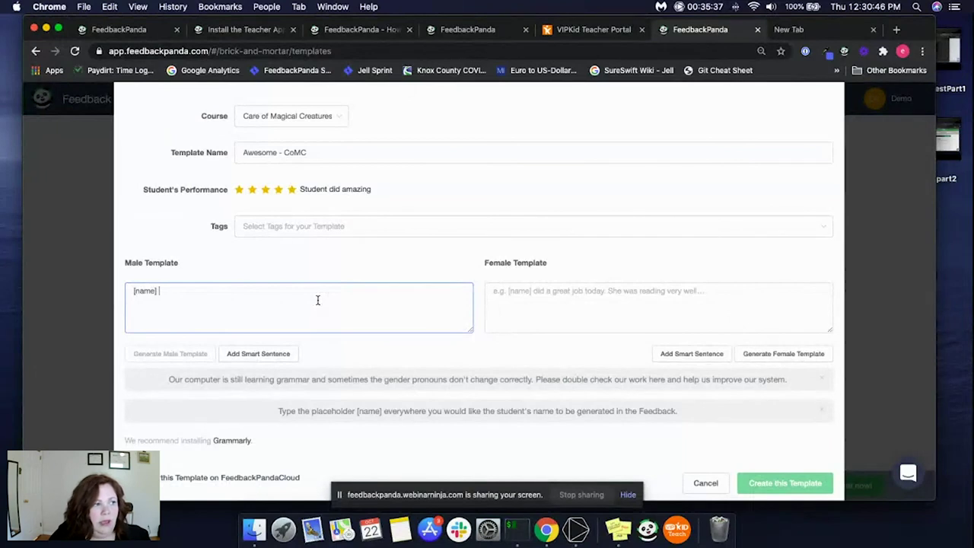
pyautogui.write('did great! NO')
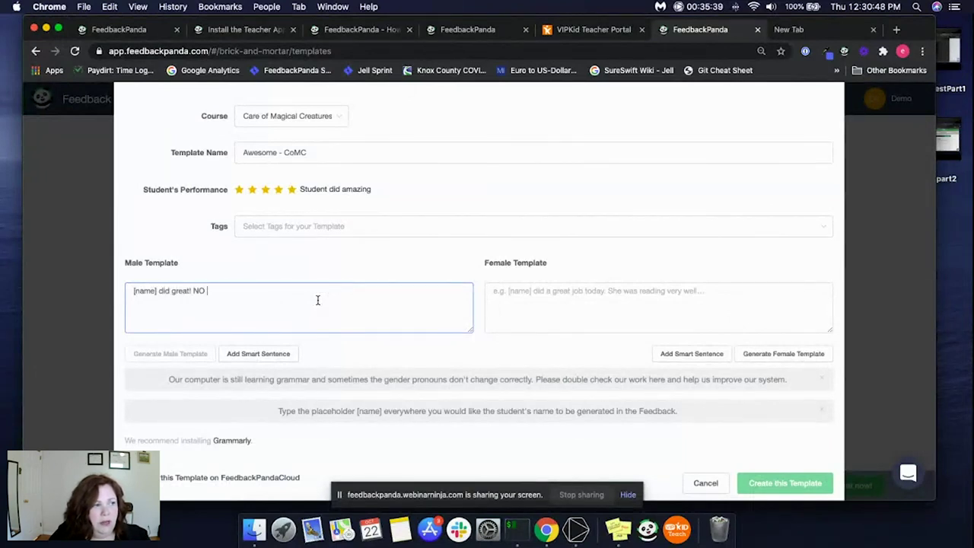
pyautogui.press('BackSpace')
pyautogui.press('BackSpace')
pyautogui.press('BackSpace')
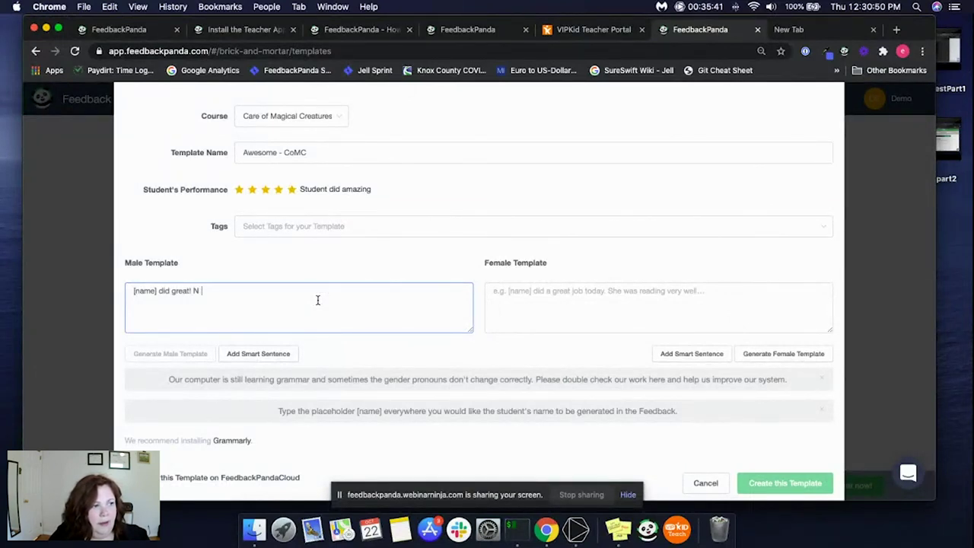
pyautogui.write('o stings!')
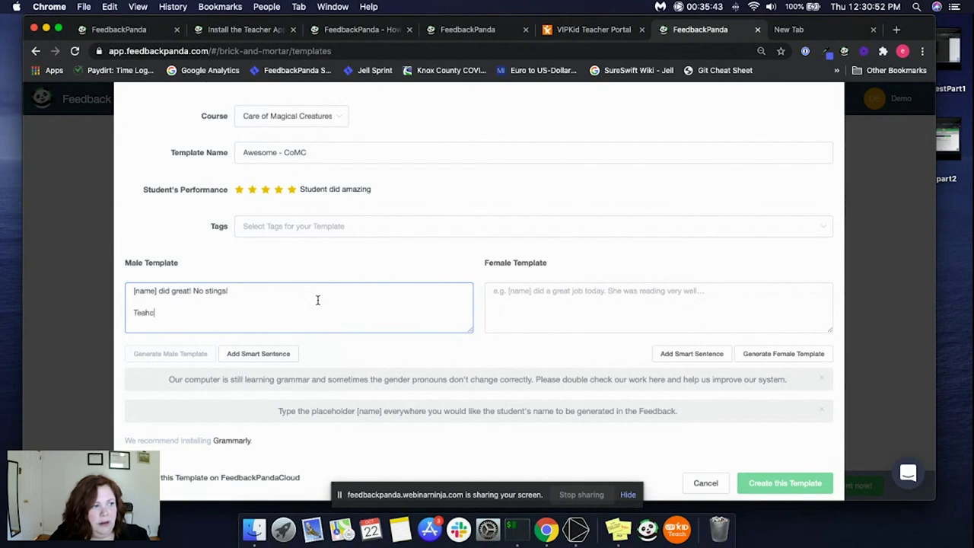
pyautogui.write('er Erika')
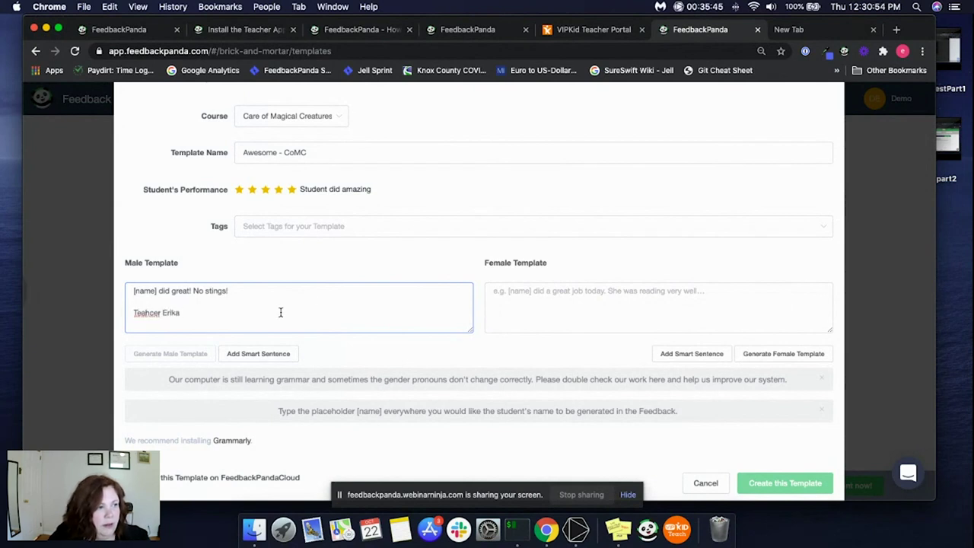
pyautogui.rightClick(144, 313)
pyautogui.click(167, 272)
# - Generate the female version from the male text and create the "Awesome - CoMC" template without sharing it
pyautogui.click(765, 352)
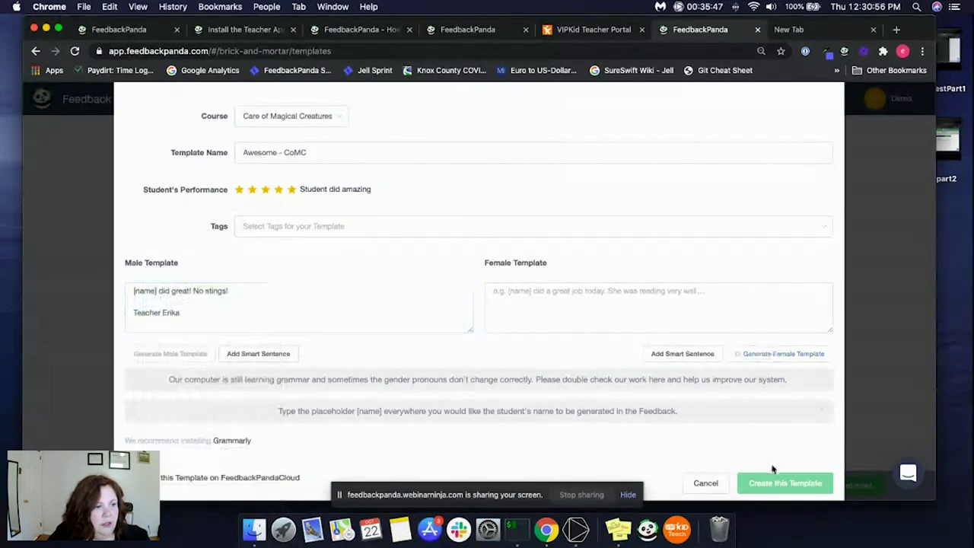
pyautogui.click(785, 483)
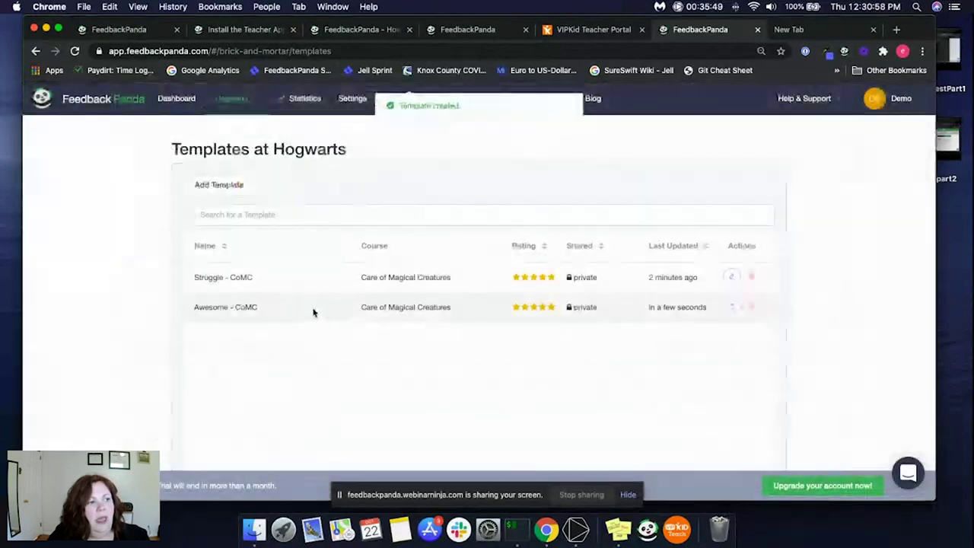
# - Start a new feedback from the list of all Hogwarts feedback
pyautogui.click(232, 99)
pyautogui.click(228, 130)
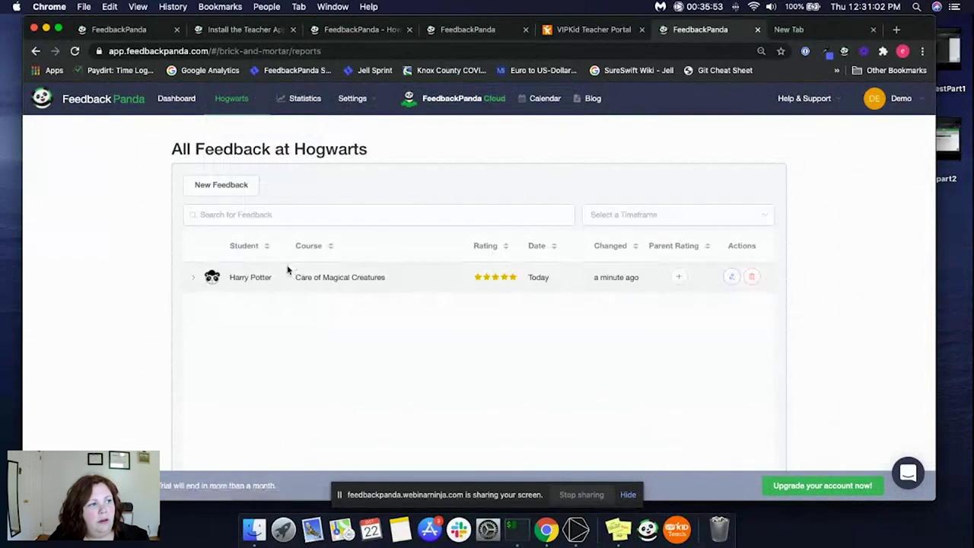
pyautogui.click(210, 186)
# - Create a new student for this feedback, with gender Girl and the student's full name, leaving the other fields unchanged
pyautogui.click(183, 156)
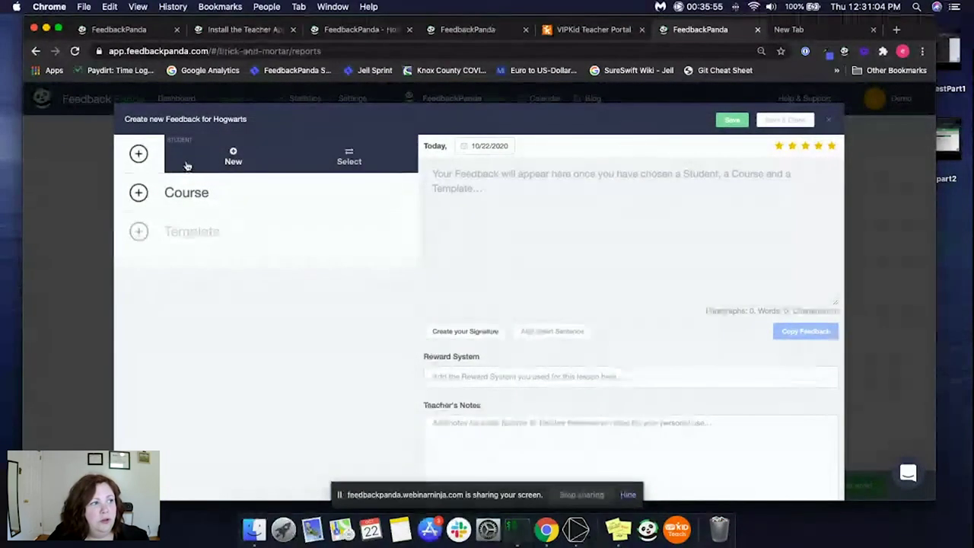
pyautogui.click(228, 158)
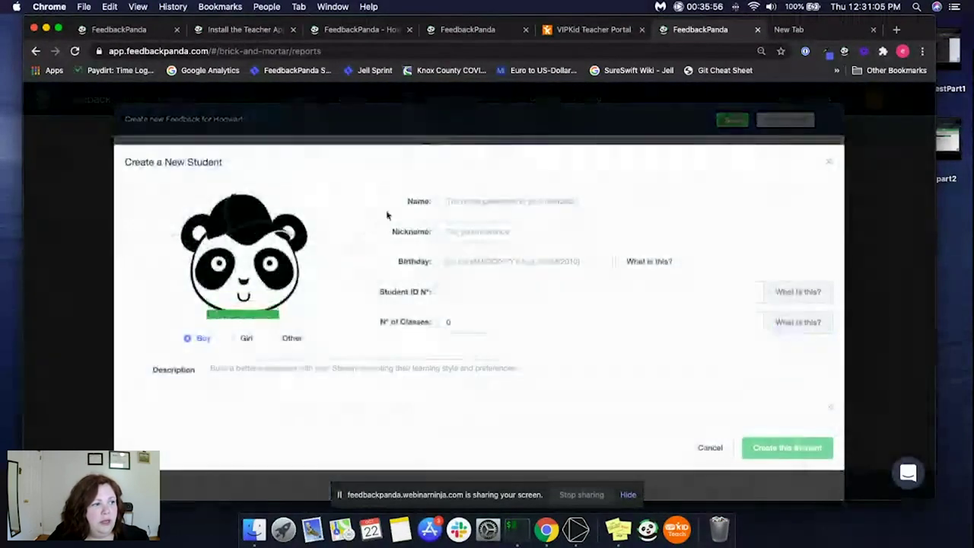
pyautogui.click(239, 339)
pyautogui.click(493, 204)
pyautogui.write('Hermion')
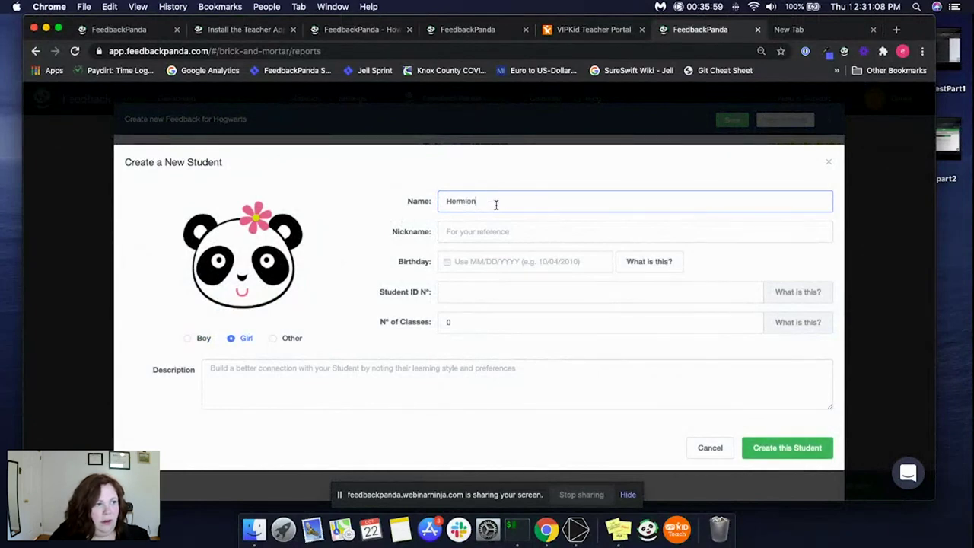
pyautogui.write('e Granger')
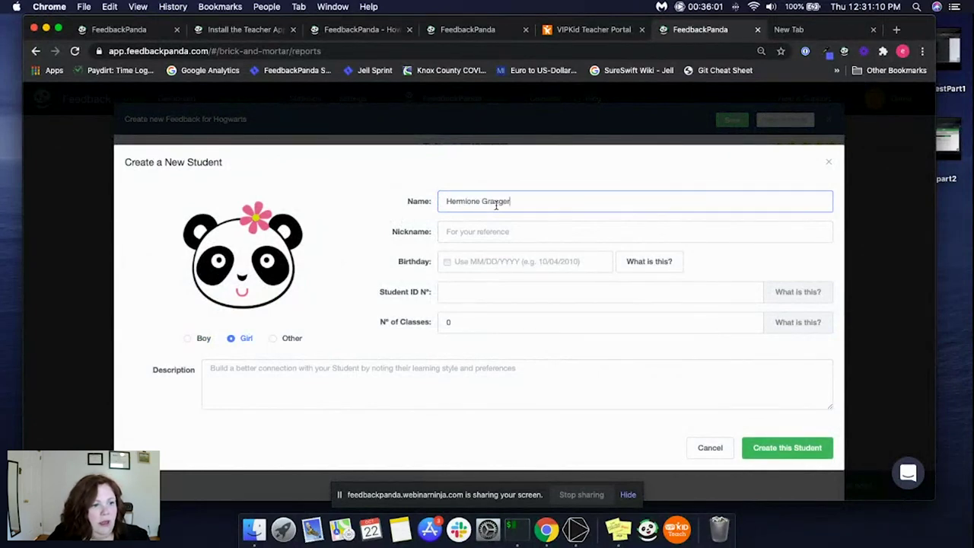
pyautogui.click(788, 449)
pyautogui.moveTo(228, 238)
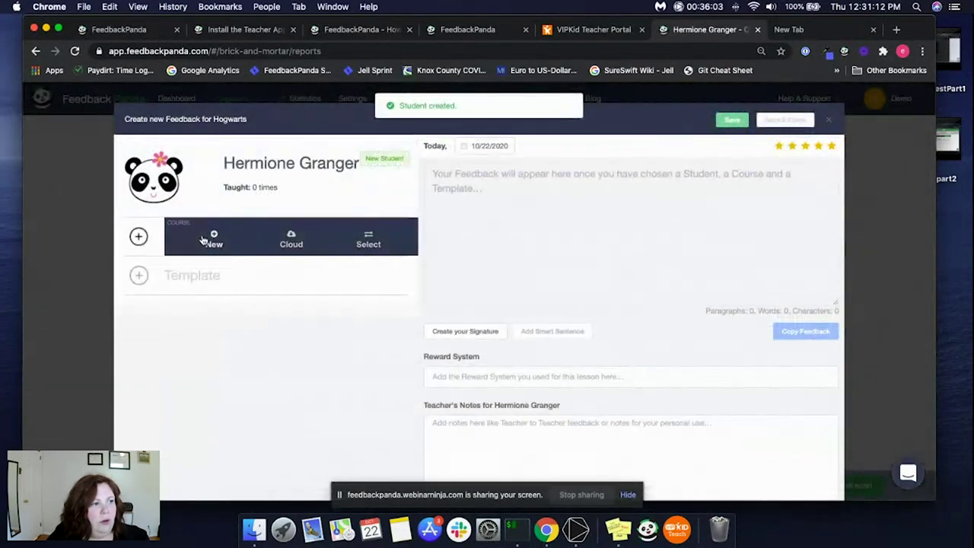
# - Assign the existing course Care of Magical Creatures to the new student's feedback
pyautogui.click(370, 240)
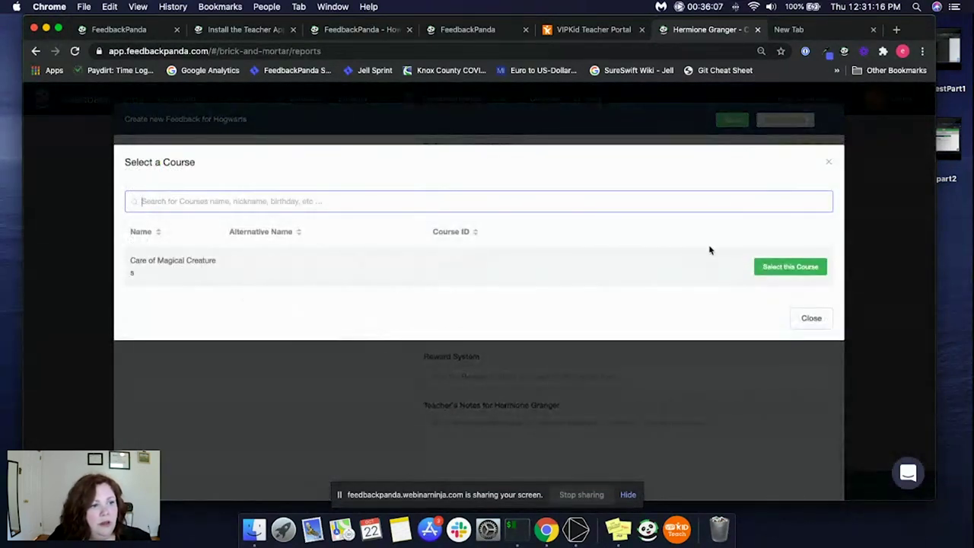
pyautogui.click(790, 266)
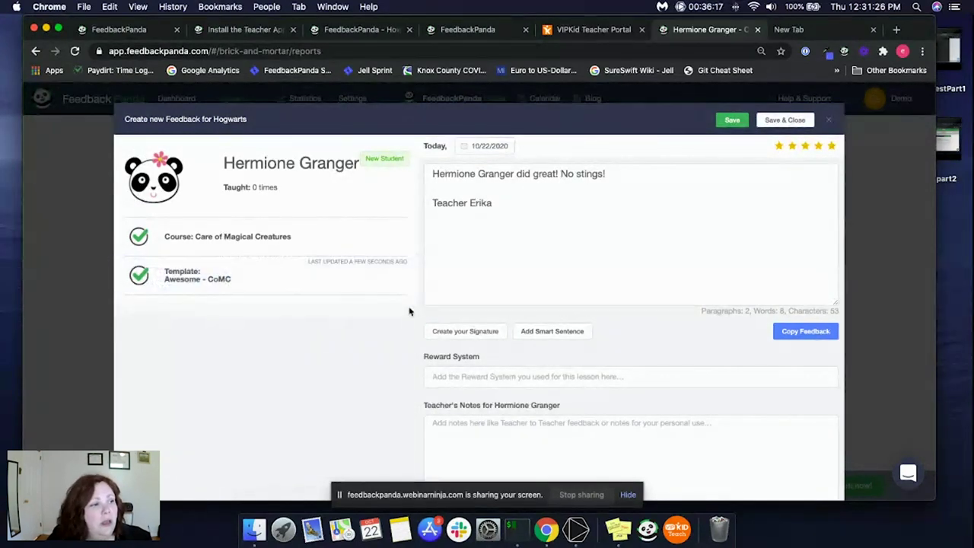
# - Preview the texts of the Awesome - CoMC and Struggle - CoMC templates and choose Awesome - CoMC for the feedback
pyautogui.moveTo(156, 283)
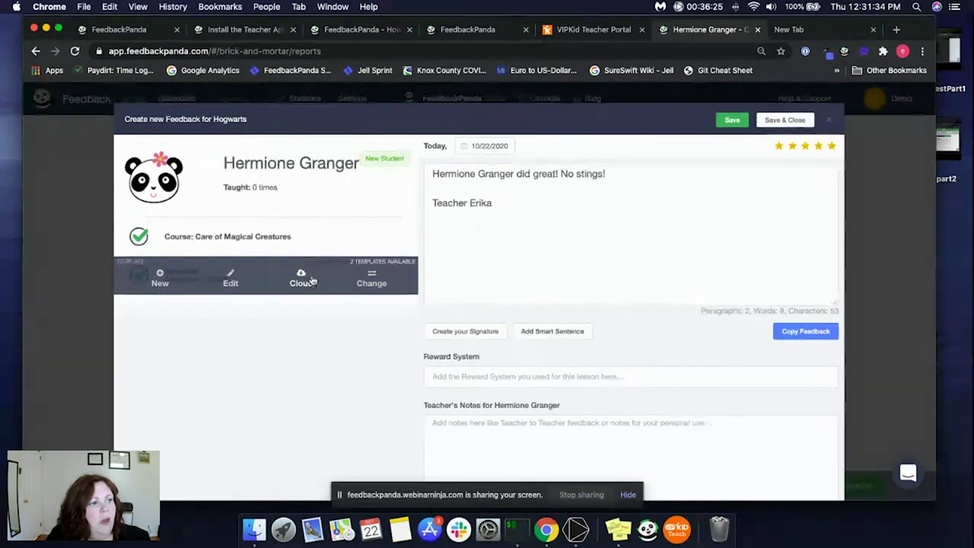
pyautogui.click(371, 278)
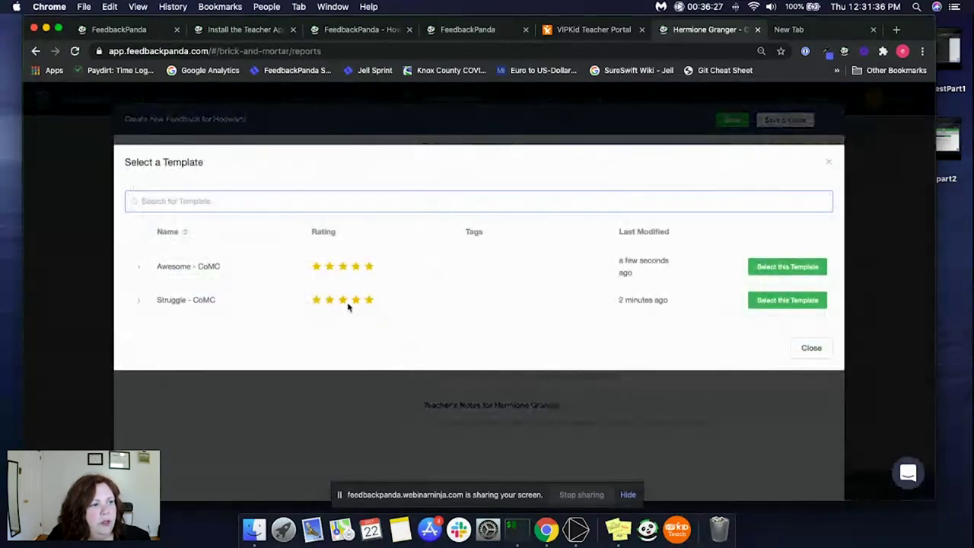
pyautogui.click(141, 271)
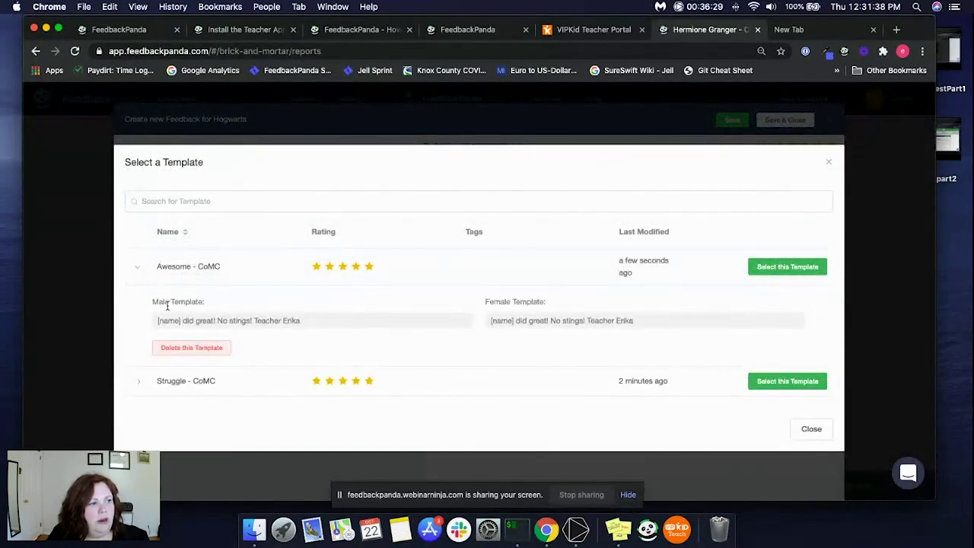
pyautogui.moveTo(157, 320); pyautogui.dragTo(282, 320)
pyautogui.click(137, 266)
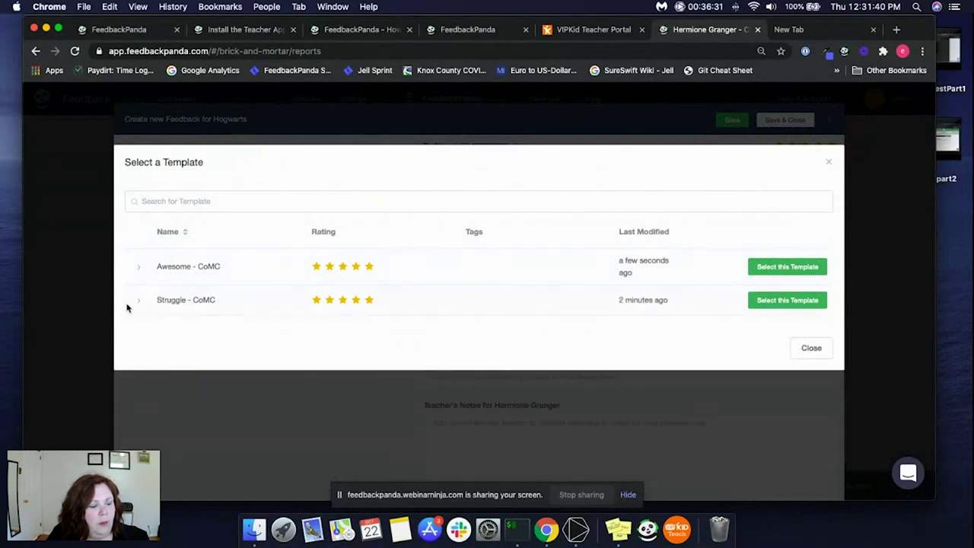
pyautogui.click(138, 300)
pyautogui.moveTo(159, 349); pyautogui.dragTo(245, 350)
pyautogui.click(138, 300)
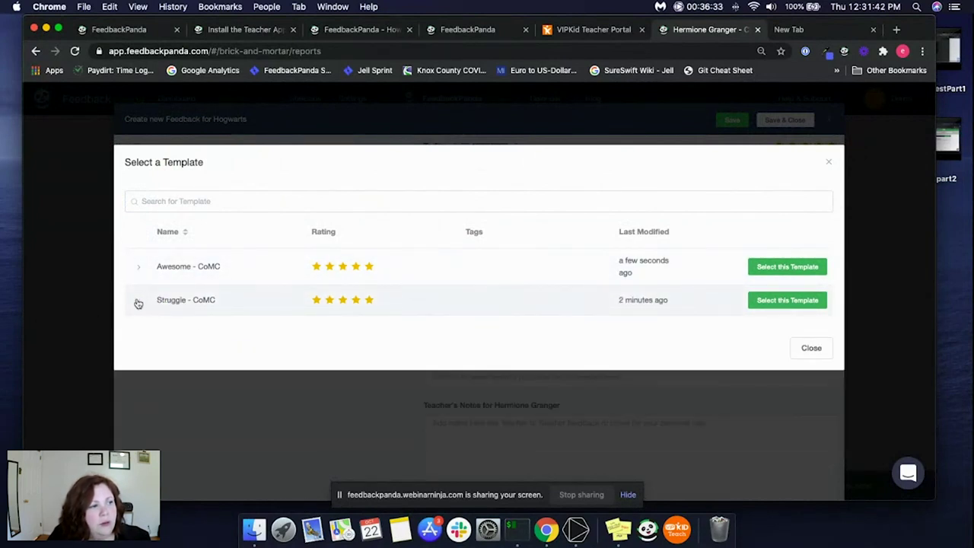
pyautogui.click(781, 275)
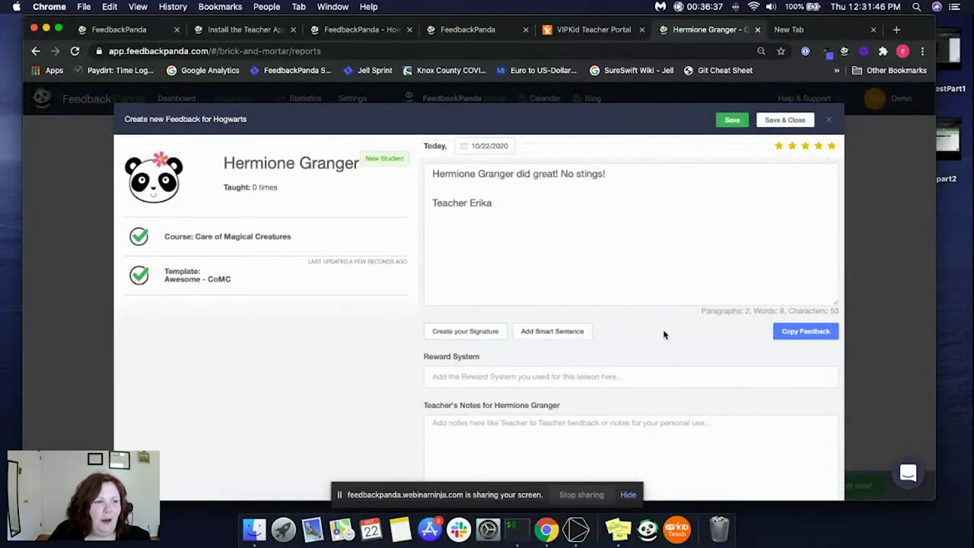
# - Copy the generated feedback to the clipboard, trying it out with a paste into the Teacher's Notes that is cleared again
pyautogui.click(805, 333)
pyautogui.click(631, 434)
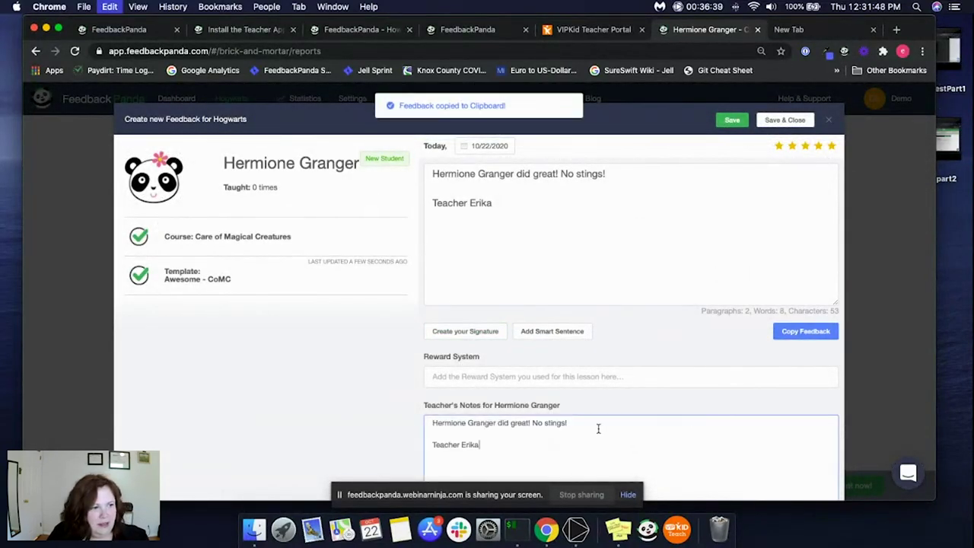
pyautogui.press('super+v')
pyautogui.press('super+a')
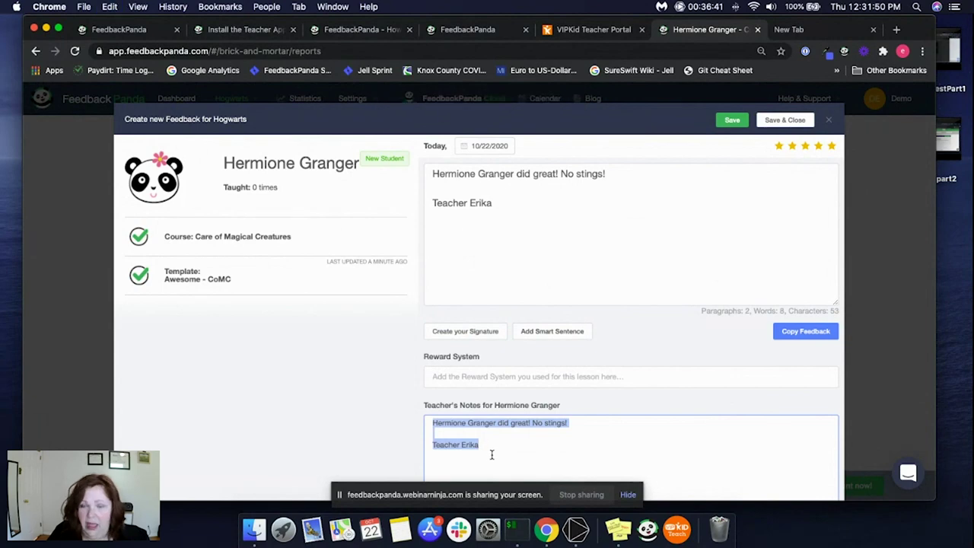
pyautogui.press('BackSpace')
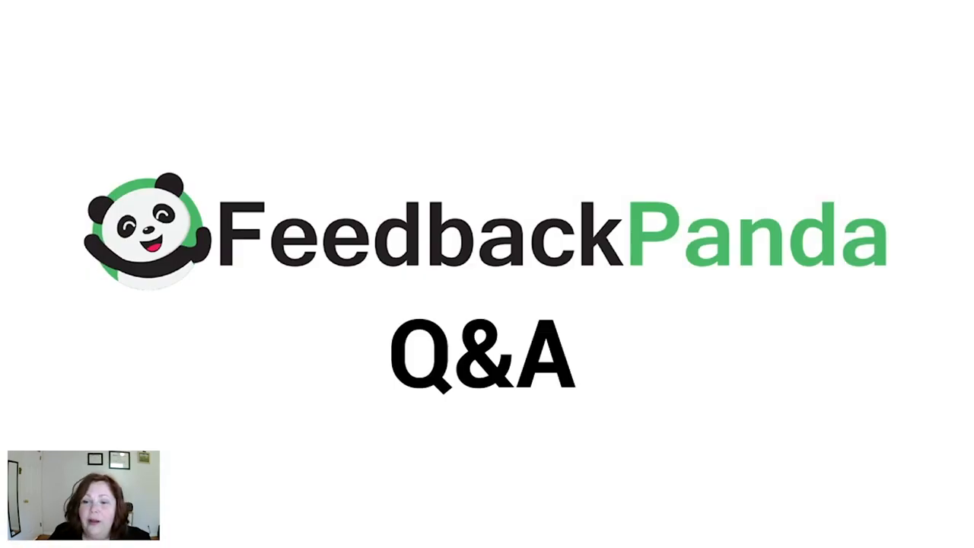